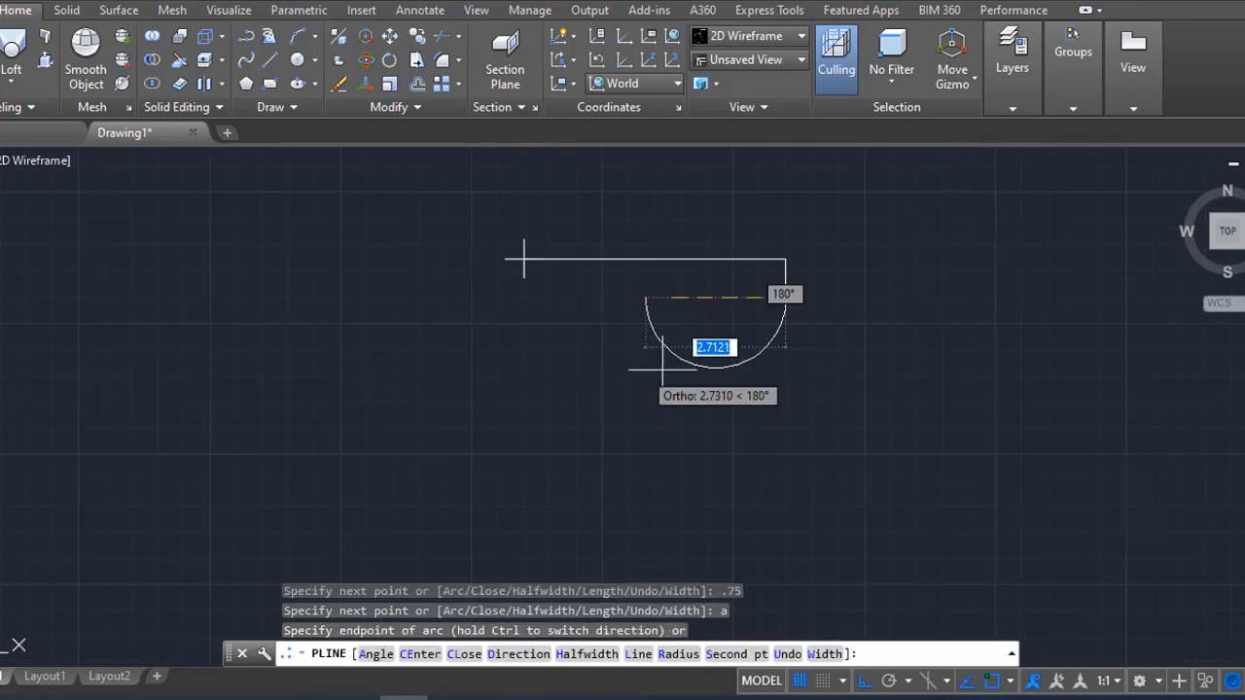
- Finish the polyline's lower edge with S-curved arcs drawn with Ortho off, and fillet the lower-right corner with radius 0.3
key("F8")
left_click(659, 299)
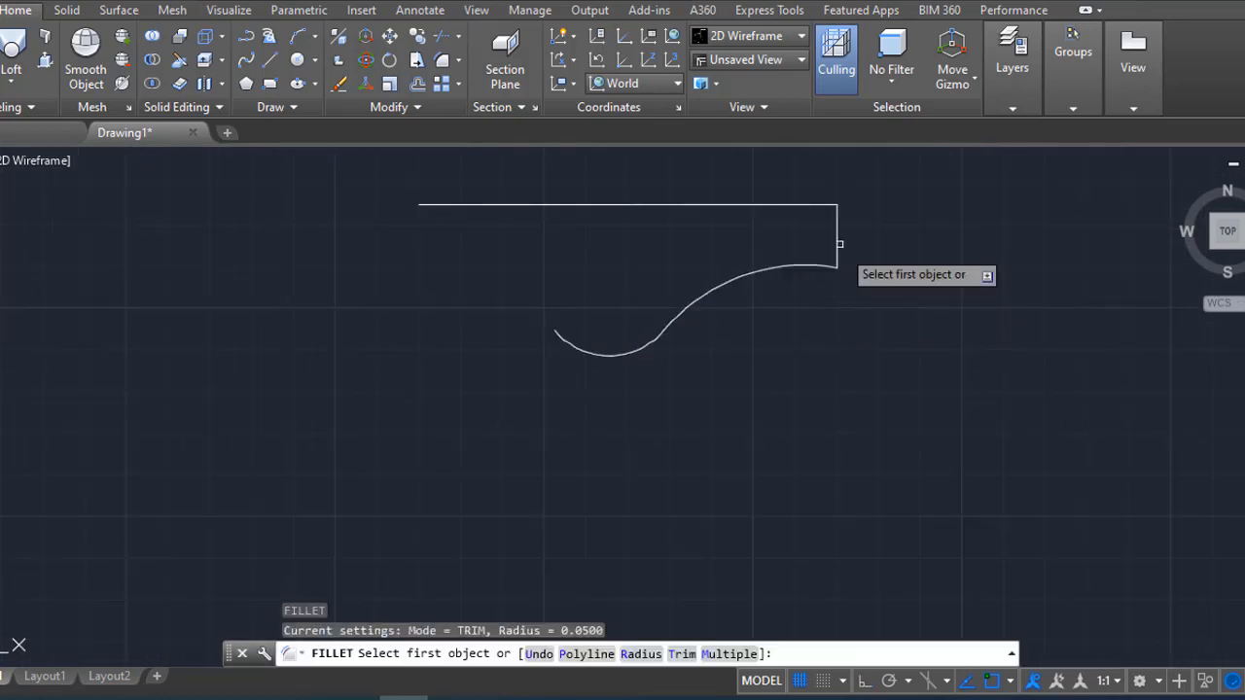
scroll(836, 253, "up", 2)
left_click(819, 266)
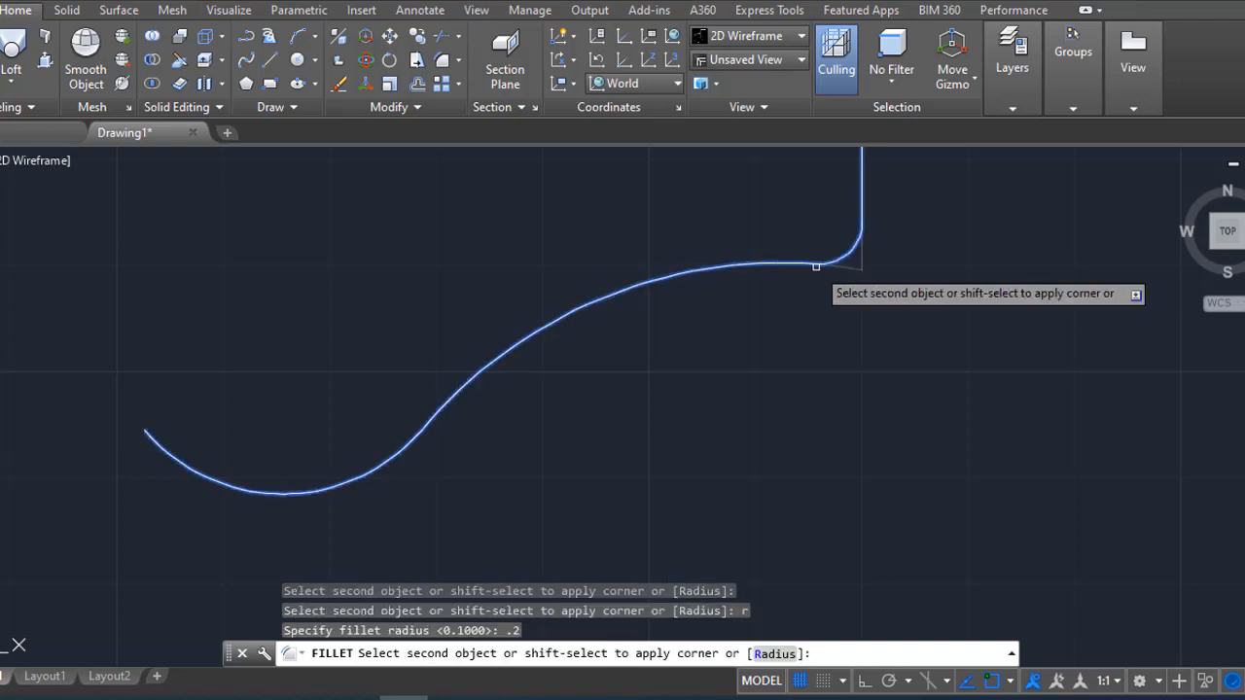
scroll(816, 265, "down", 2)
type(".3")
key("Return")
left_click(798, 266)
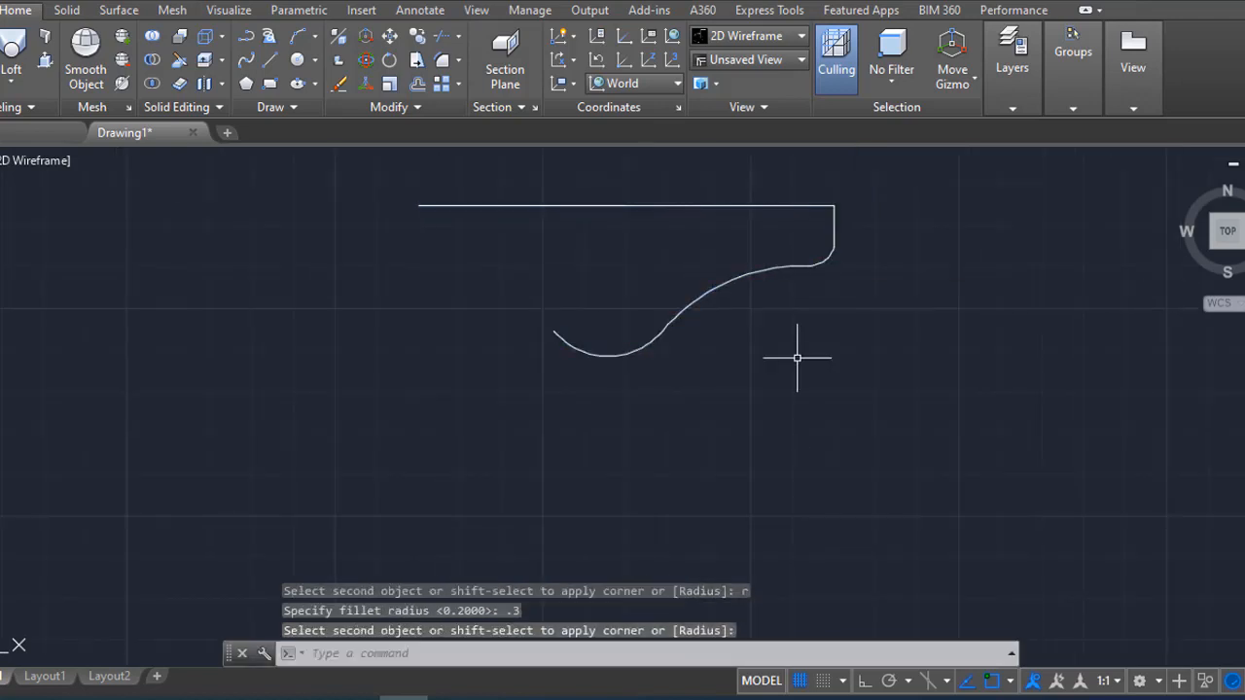
- Stretch the polyline's arc grips to widen and flatten the S-shaped lower curve
left_click(767, 378)
left_click(493, 348)
scroll(638, 338, "up", 5)
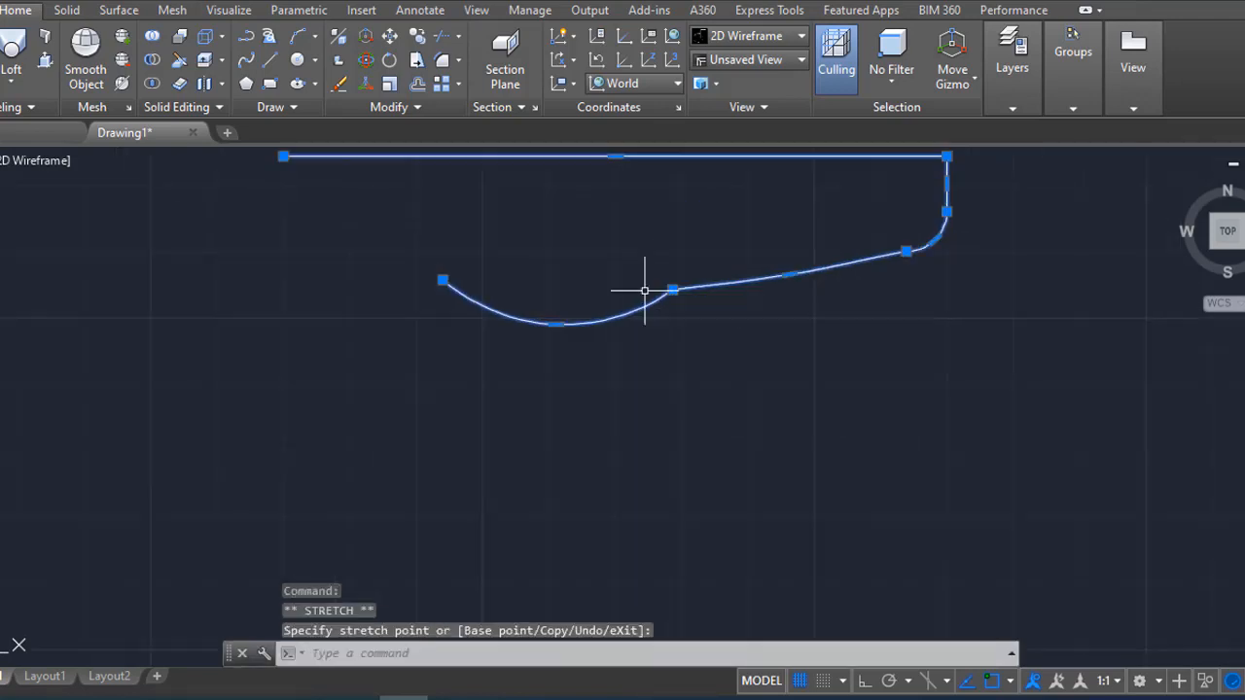
key("Escape")
key("Escape")
scroll(960, 386, "down", 4)
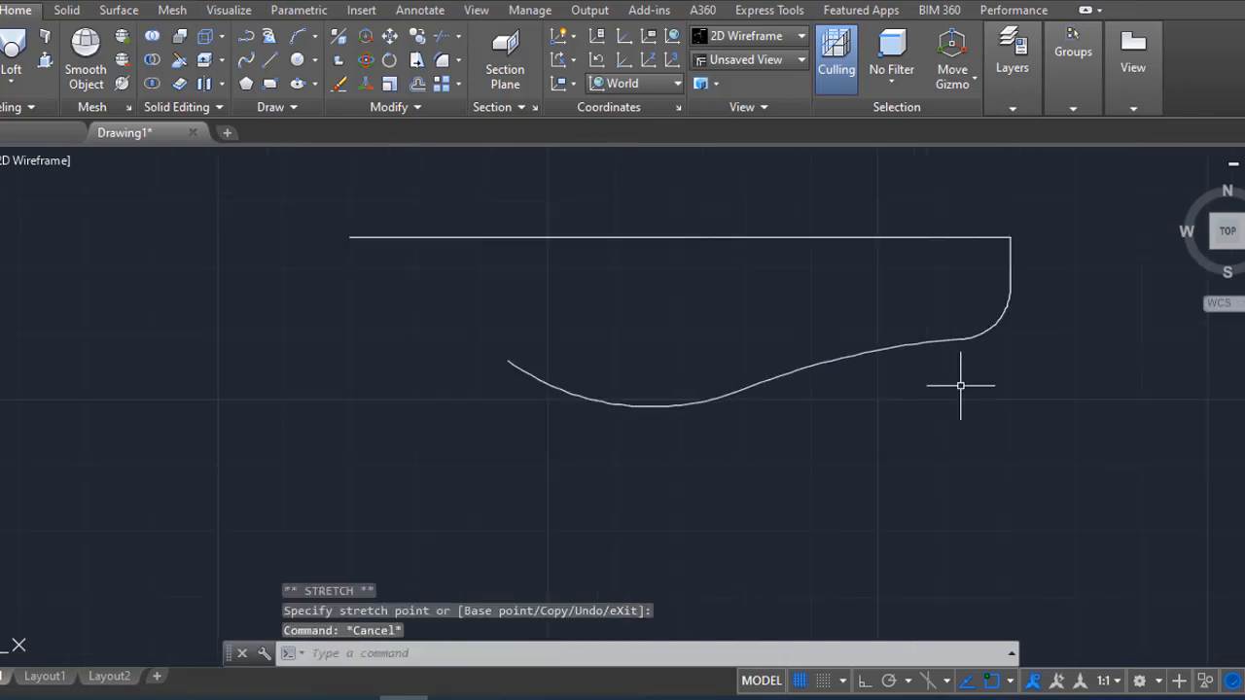
- Draw a vertical line from the midpoint of the top edge down past the lower curve
left_click(961, 386)
left_click(923, 313)
key("Return")
key("Escape")
type("l")
key("Return")
key("Return")
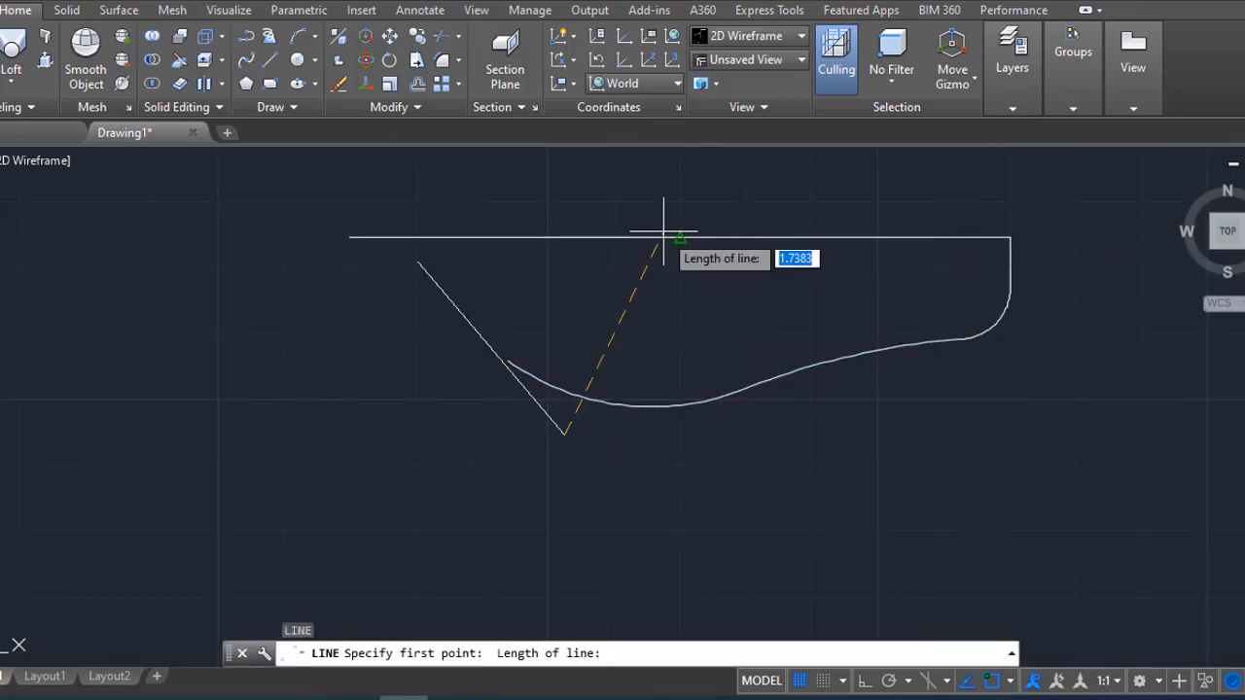
key("Escape")
key("Return")
- Trim away the half of the top edge to the right of the vertical line
key("Return")
key("Return")
left_click(957, 237)
key("Escape")
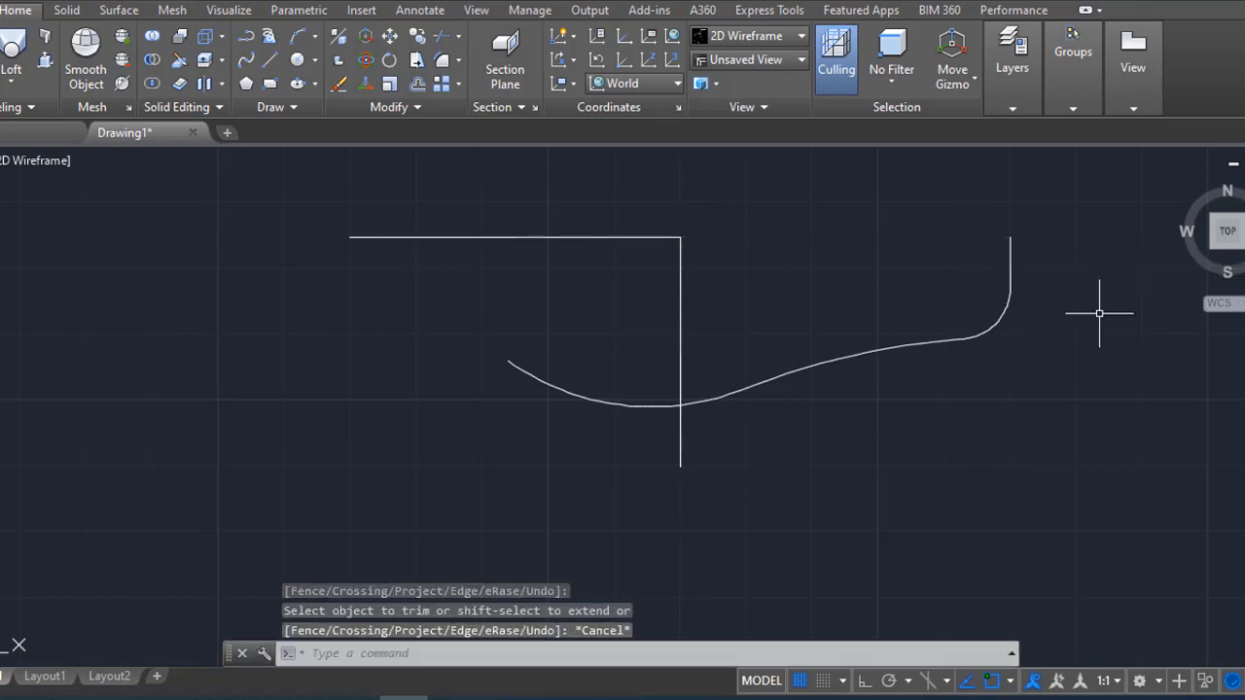
- Mirror the right side and its lower curve about the vertical centre line
type("mi")
key("Return")
left_click(1097, 312)
left_click(958, 303)
key("Return")
- Trim the leftover curve beyond the centre line and delete the vertical centre line
left_click(560, 404)
key("Escape")
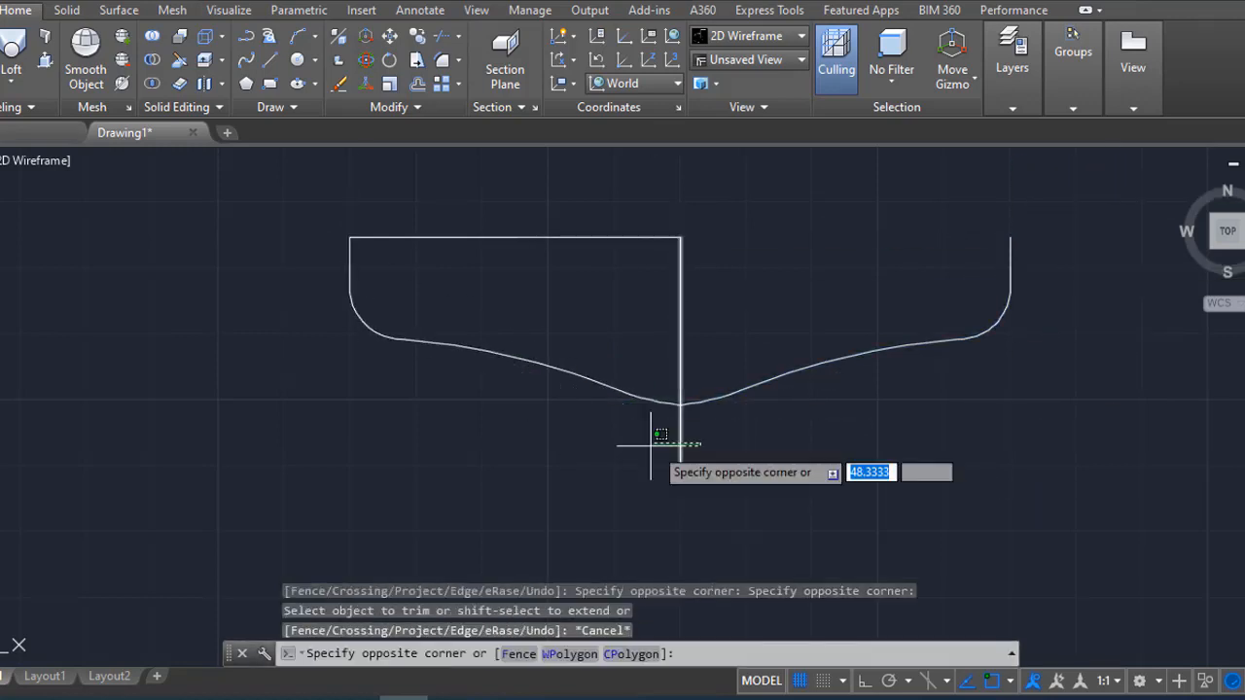
left_click(653, 444)
key("Delete")
- Extend the remaining top edge to meet the right vertical side of the profile
type("ex")
key("Return")
key("Return")
left_click(651, 239)
scroll(691, 393, "up", 10)
key("Escape")
left_click(683, 368)
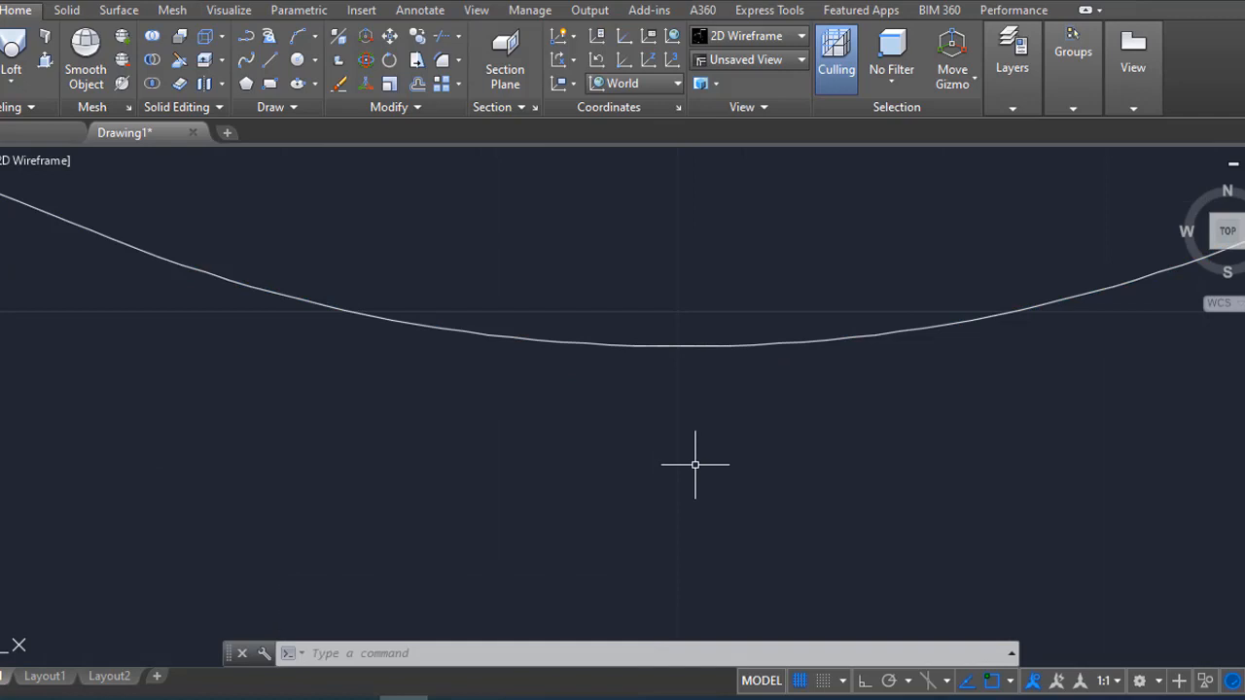
- Draw a narrow rectangle as wide as the curved profile, above and to the right of it
middle_click_drag(852, 488, 440, 493)
scroll(440, 493, "down", 3)
type("l")
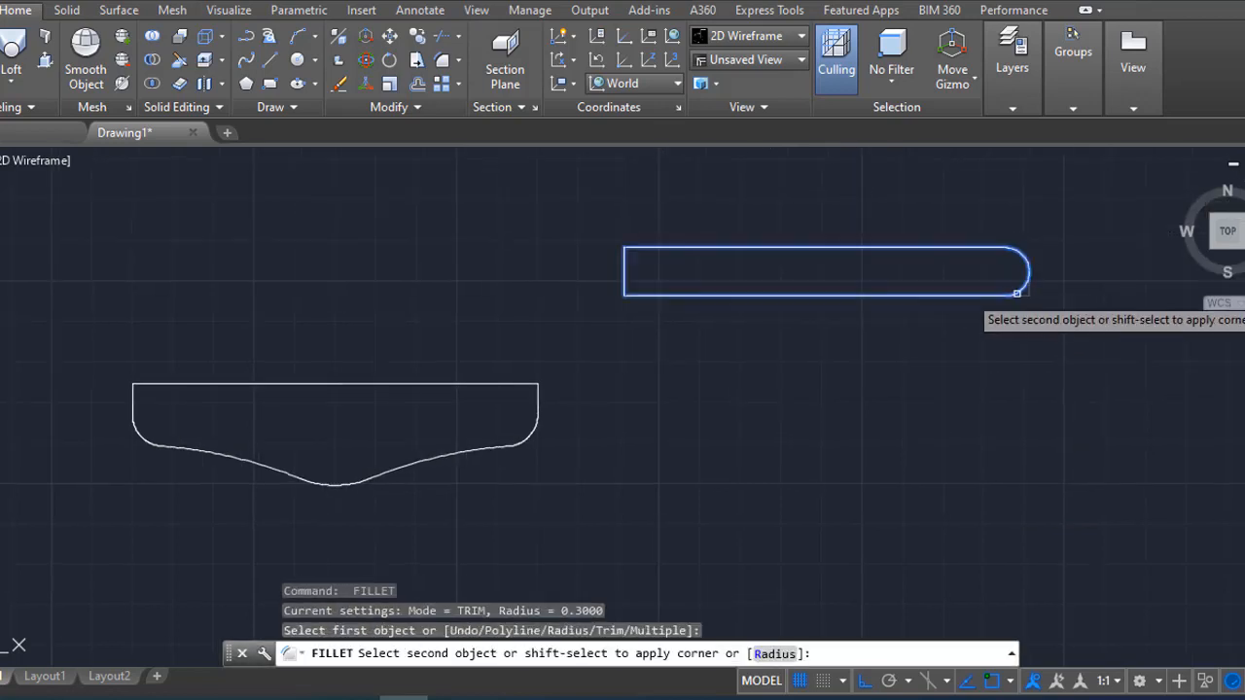
- Undo the 0.3 fillets and round the rectangle's four corners with radius 0.2
key("ctrl+z")
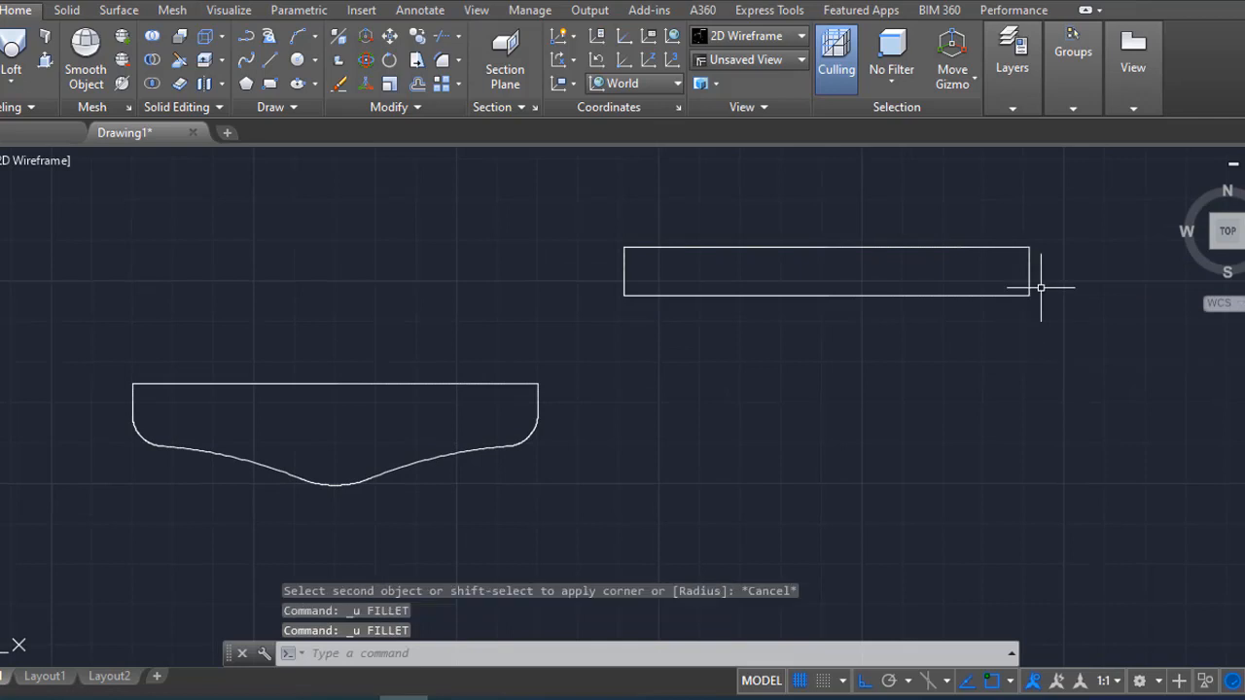
scroll(1041, 287, "up", 2)
key("Return")
left_click(1011, 311)
key("Return")
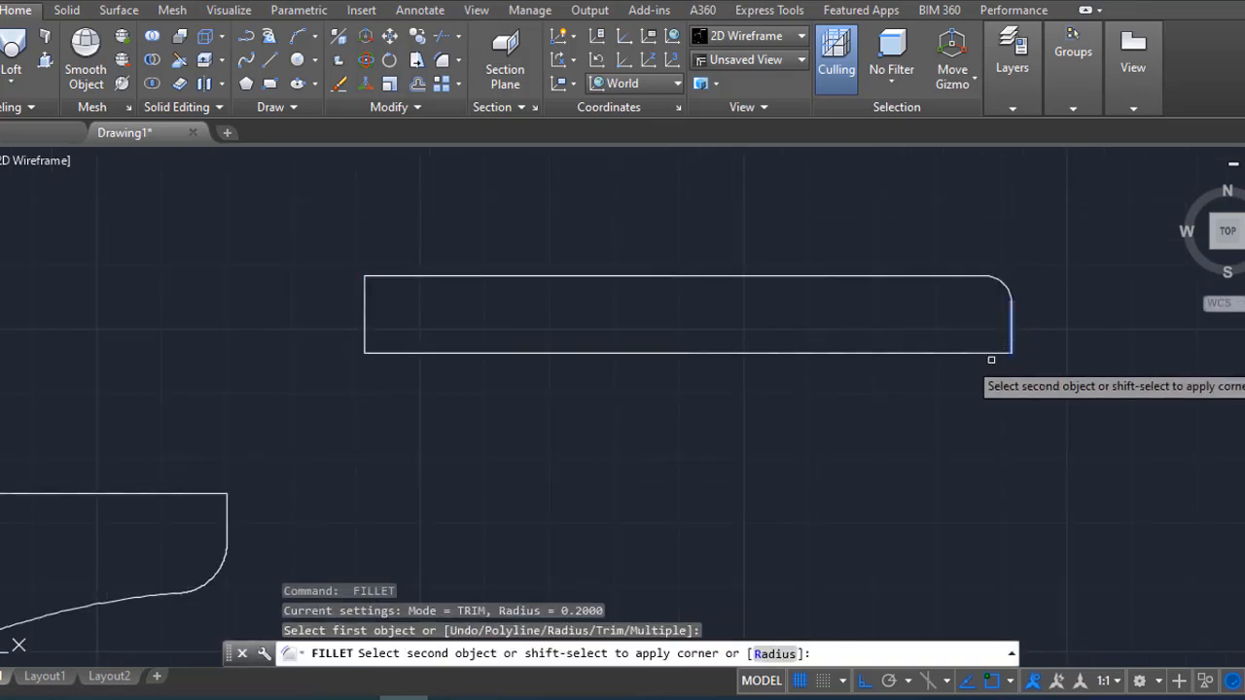
left_click(357, 285)
scroll(439, 438, "down", 3)
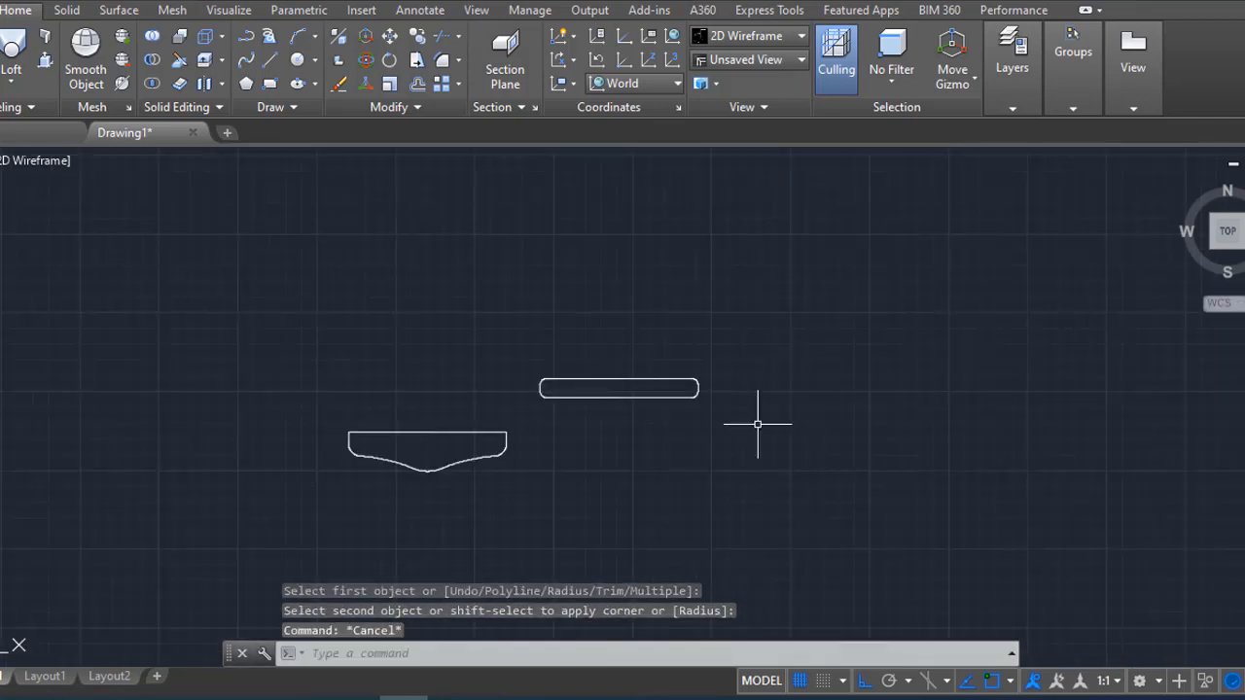
- Place a copy of the rounded rectangle to the left of the curved profile
left_click(981, 356)
left_click(577, 489)
key("Escape")
scroll(438, 408, "up", 2)
left_click(889, 383)
left_click(447, 469)
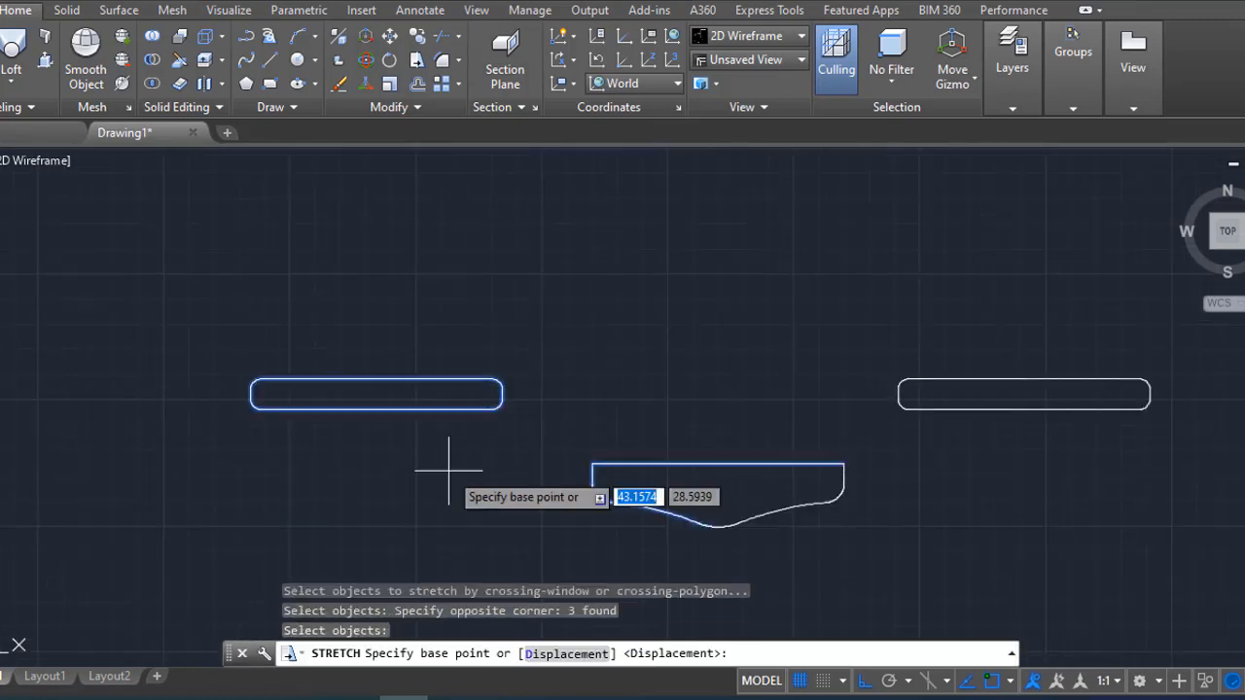
key("Escape")
left_click(534, 309)
key("Escape")
key("Escape")
- Shorten the left rounded rectangle by stretching its right end inward 0.5
type("exp")
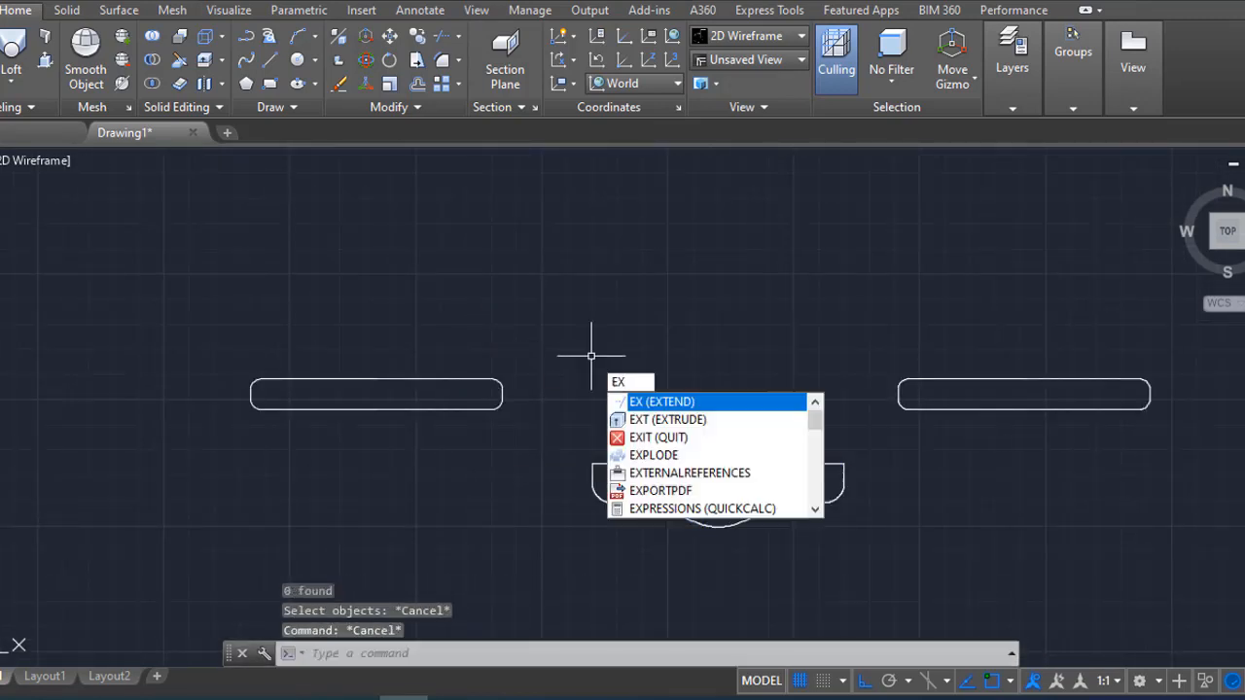
key("Return")
left_click(591, 353)
left_click(425, 444)
key("Return")
type("s")
key("Return")
key("Return")
middle_click_drag(602, 341, 602, 310)
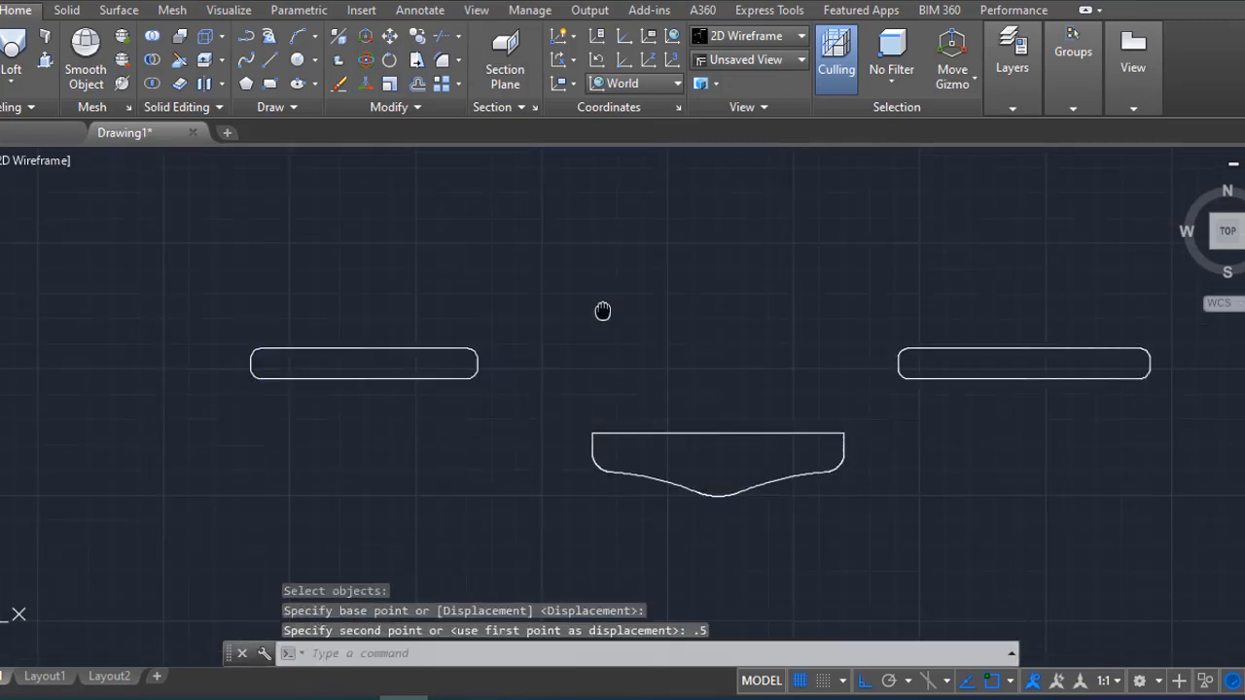
- Replace the left rectangle's straight bottom edge with symmetric polyline arcs that dip down at the centre
scroll(503, 413, "up", 2)
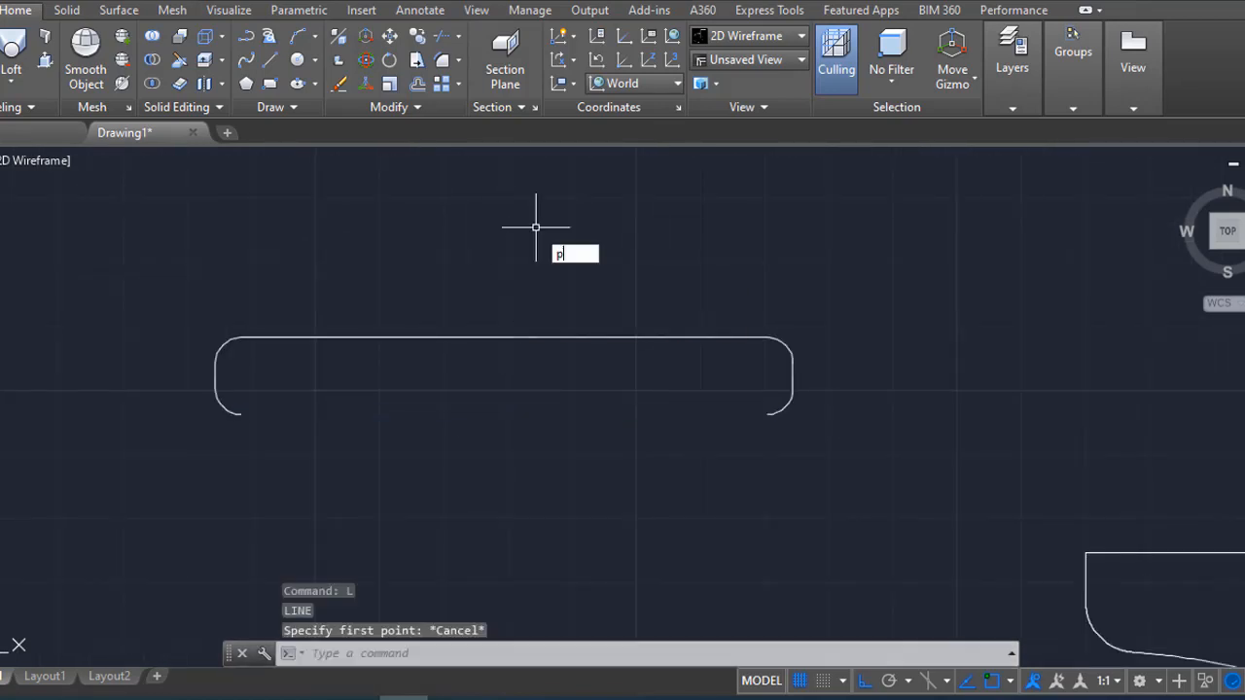
left_click(490, 396)
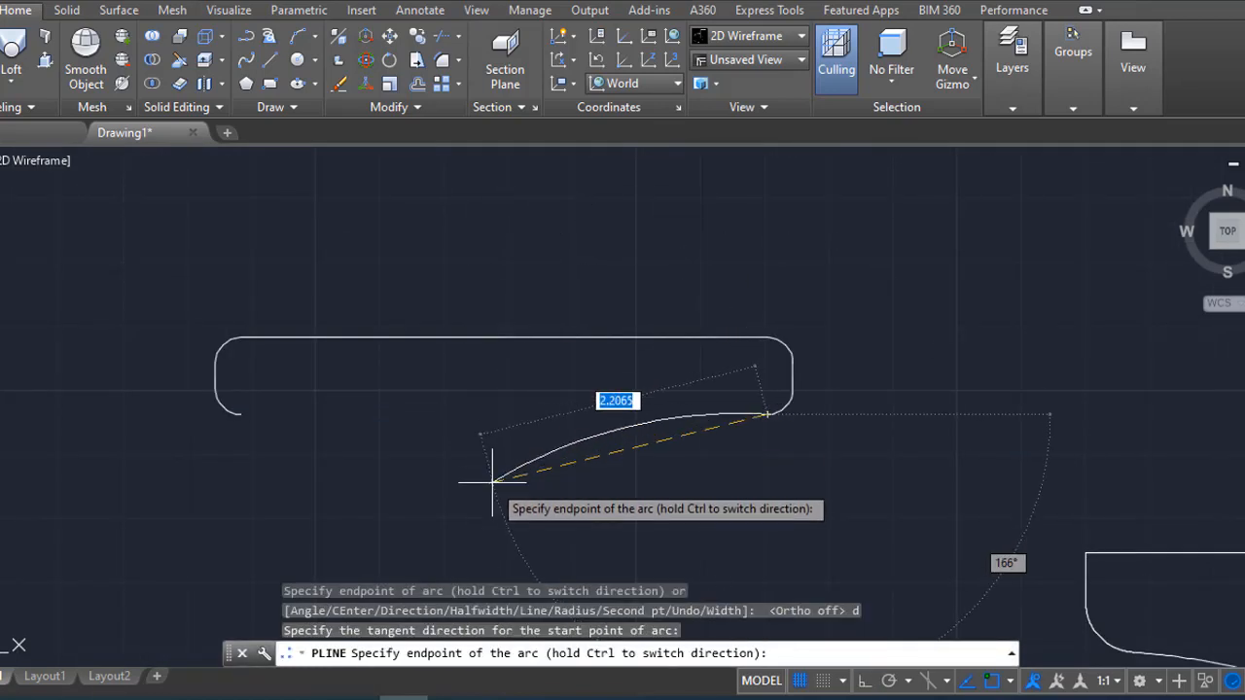
left_click(514, 452)
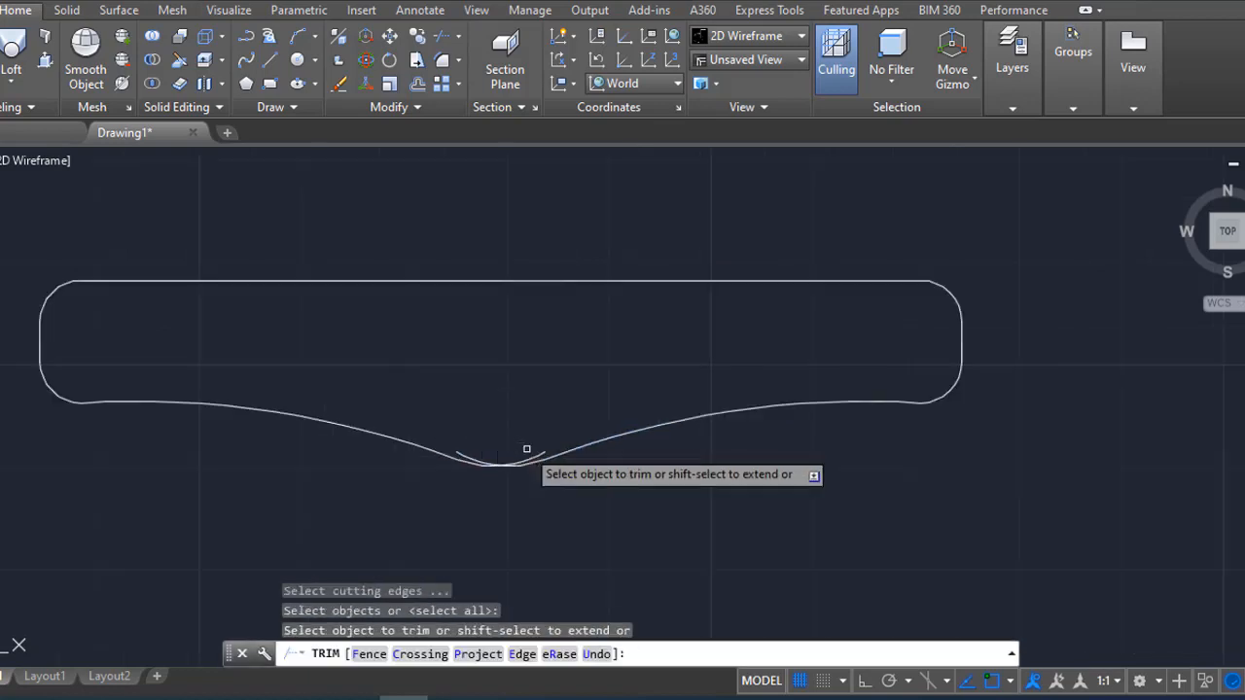
- Stretch the shared endpoint at the centre of the bottom curve slightly downward to smooth the dip
scroll(528, 458, "up", 5)
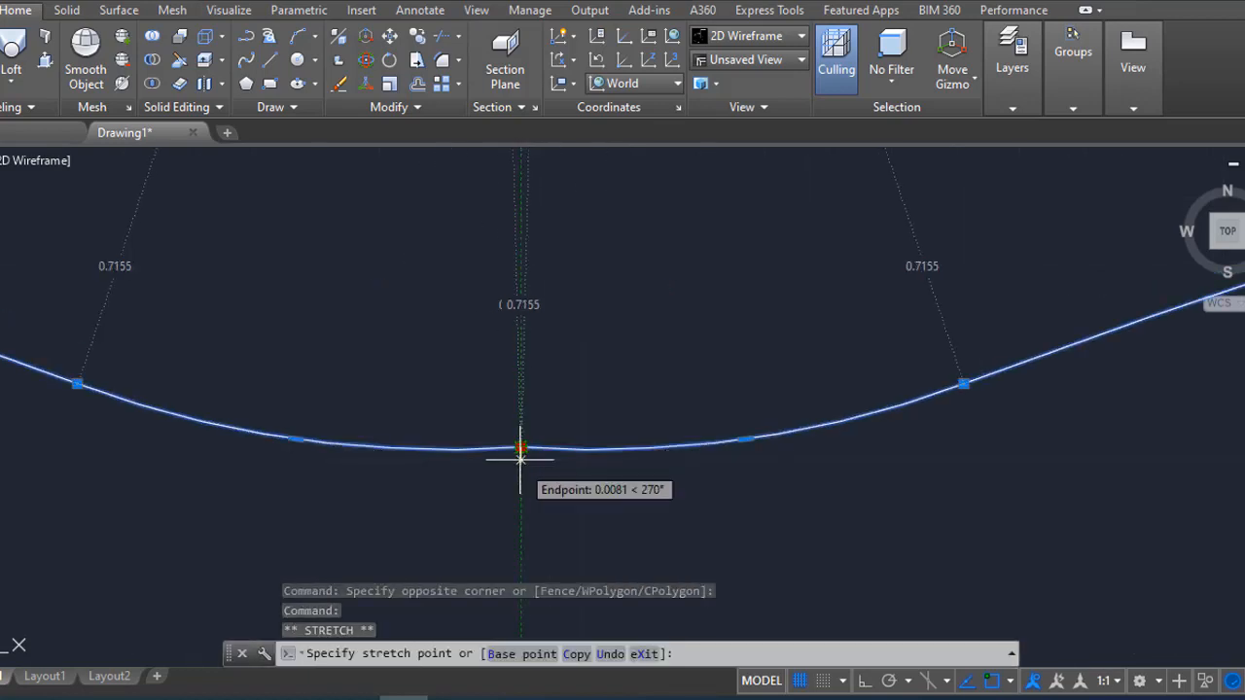
left_click(520, 462)
key("Escape")
scroll(612, 525, "down", 10)
scroll(630, 414, "down", 4)
scroll(640, 419, "up", 4)
type("c")
key("Return")
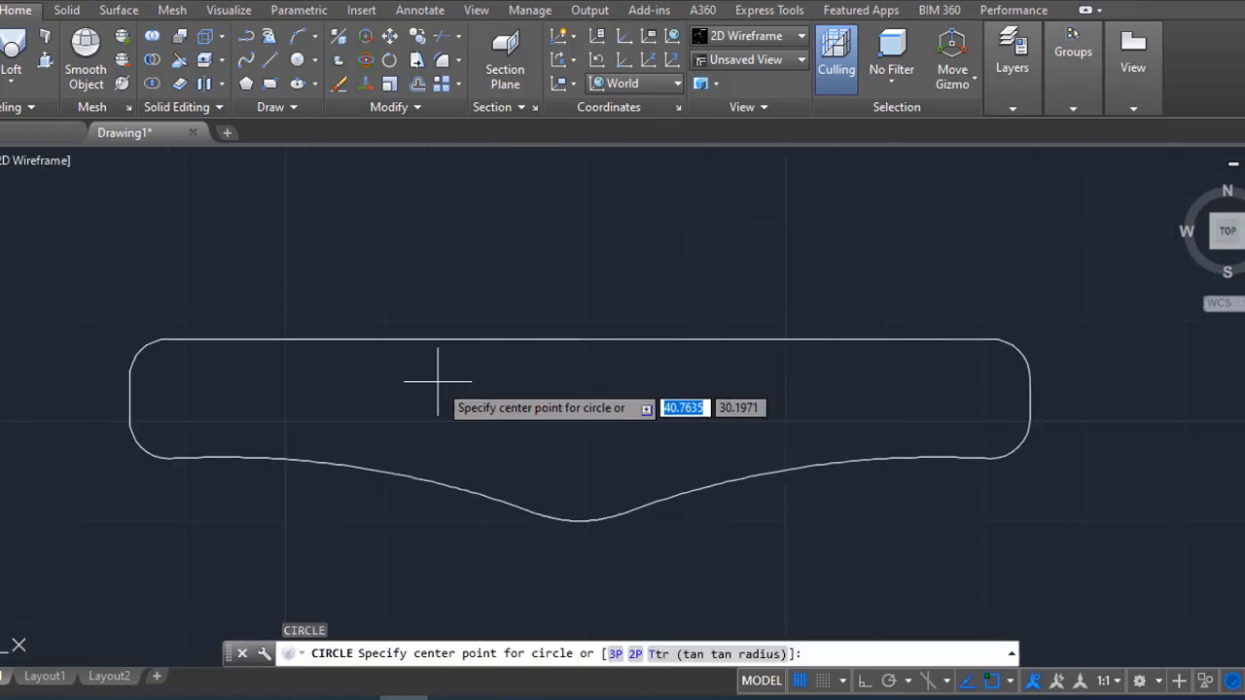
key("Escape")
- Draw a closed polyline with rounded arc ends inside the profile, starting at the midpoint of the top edge
type("pl")
key("Return")
left_click(717, 339)
type("a")
key("Return")
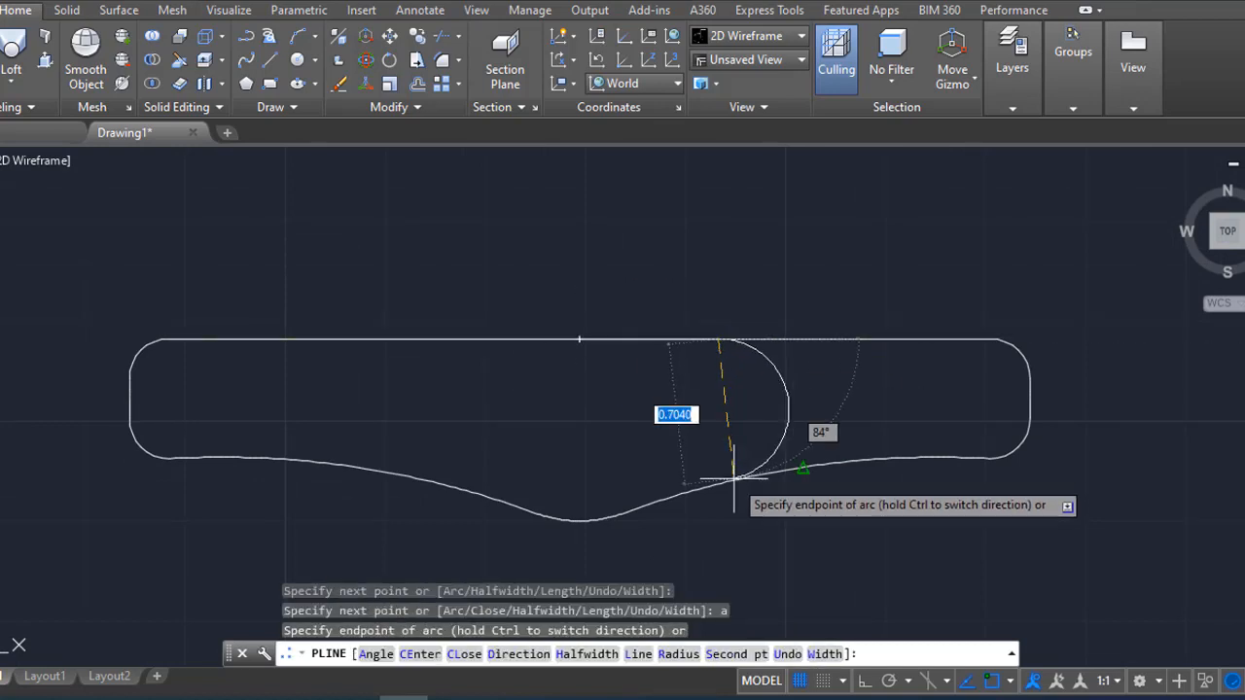
left_click(720, 469)
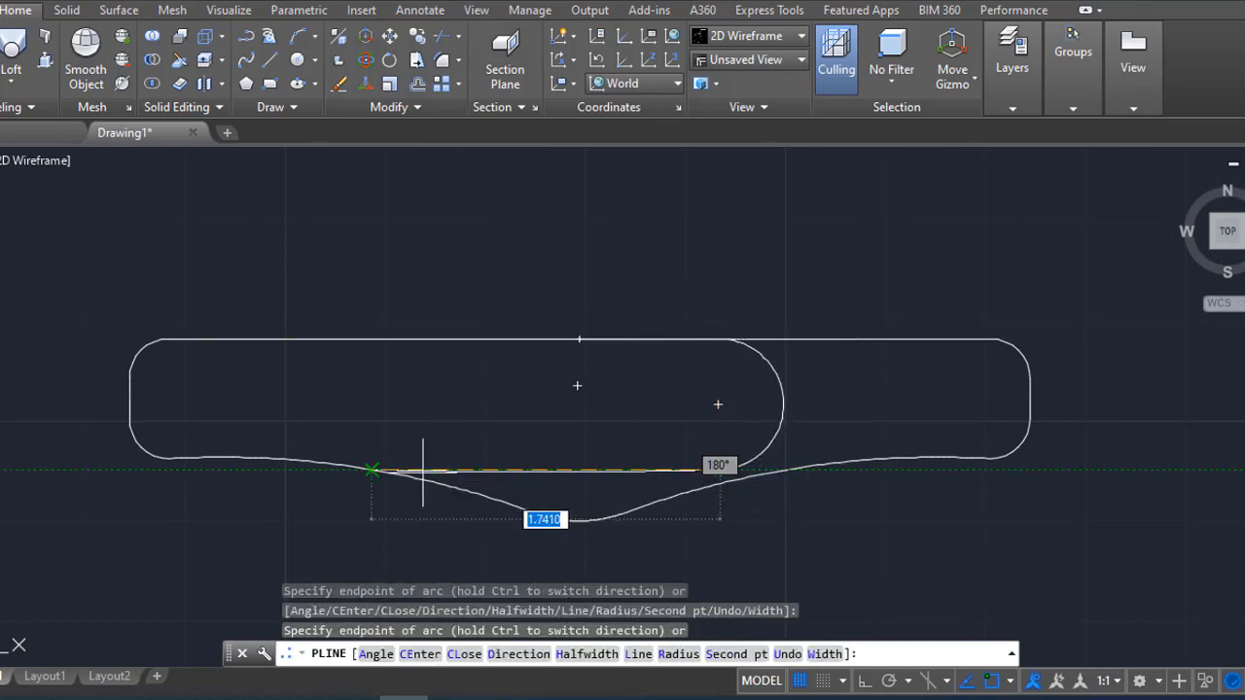
left_click(371, 340)
left_click(580, 340)
key("Return")
key("m")
key("Return")
left_click_drag(606, 430, 575, 481)
key("Return")
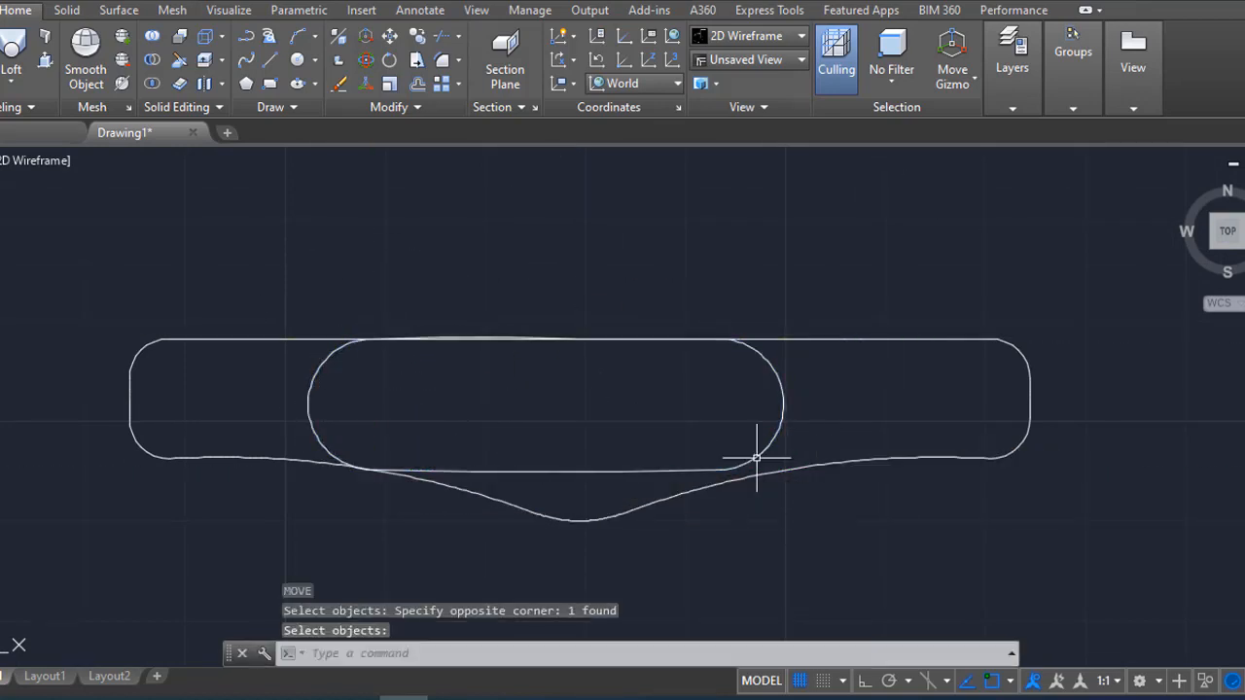
- Bulge the inner polyline's lower edge downward by its midpoint and move the polyline horizontally to the right
left_click(755, 456)
left_click(545, 472)
left_click(561, 489)
type("m")
key("Return")
left_click(570, 612)
left_click(617, 612)
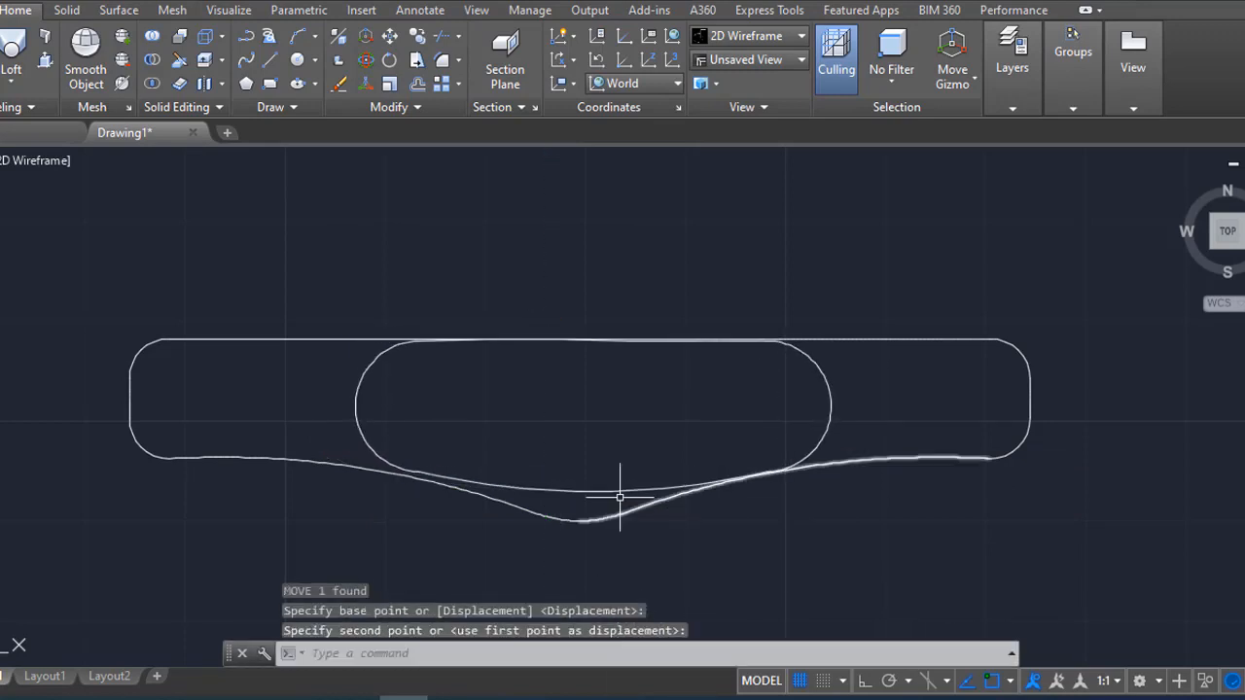
- Flatten the bulged upper-left segment of the inner polyline just below the profile's top edge
left_click(619, 490)
scroll(520, 339, "up", 8)
left_click(566, 356)
scroll(555, 369, "down", 4)
scroll(792, 368, "down", 2)
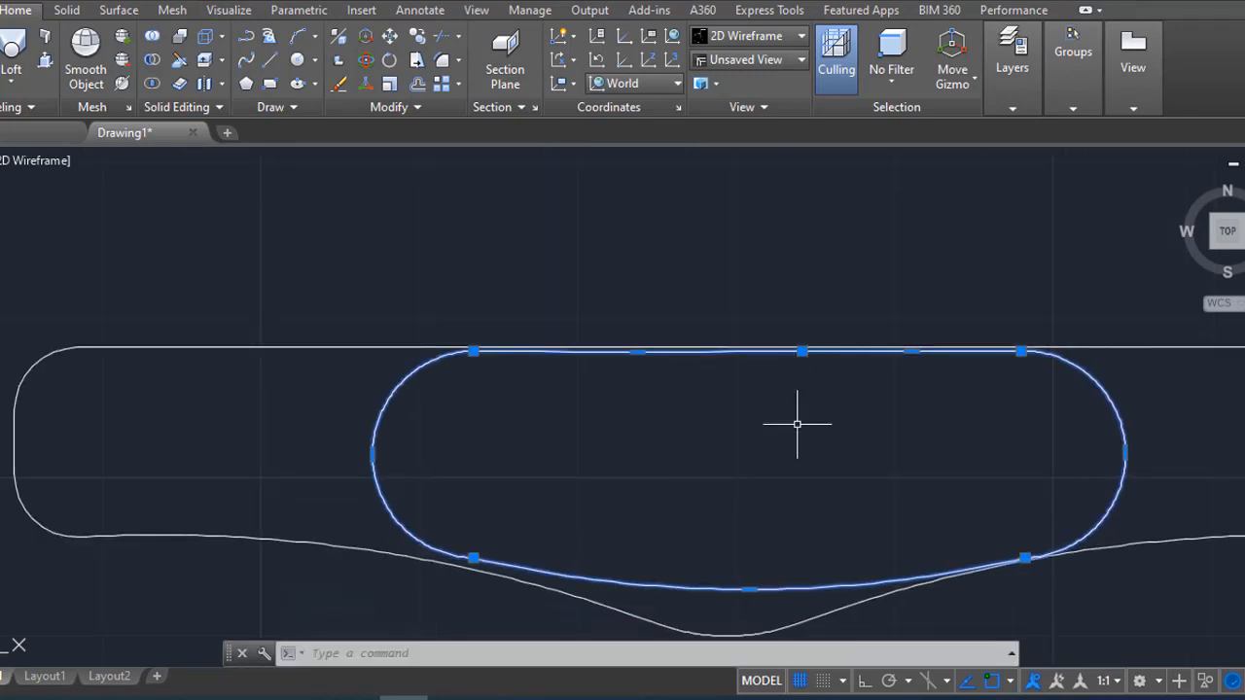
- Move the inner polyline slightly left to centre it within the outer profile
type("m")
key("Return")
left_click(805, 465)
left_click(793, 465)
scroll(800, 513, "down", 2)
middle_click_drag(907, 615, 924, 536)
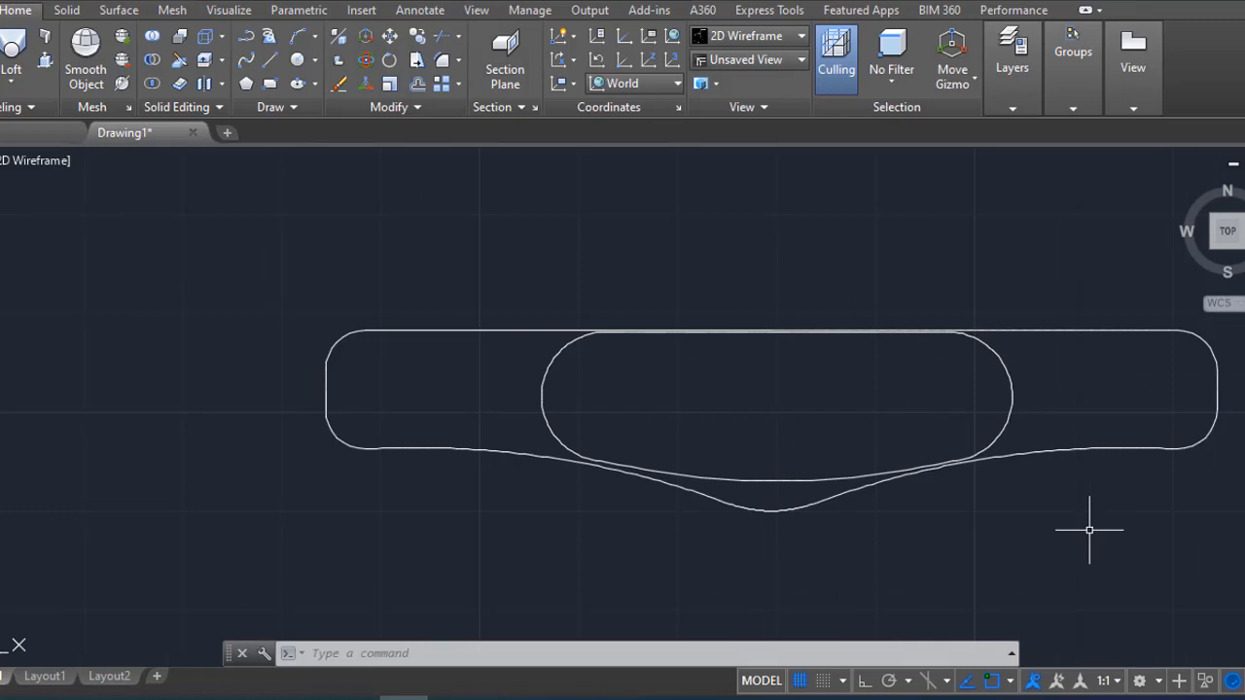
- Stretch the inner polyline's lower edge further down and adjust the arc of its right end
scroll(1089, 530, "down", 2)
middle_click_drag(1089, 530, 784, 491)
scroll(642, 436, "up", 2)
left_click(563, 475)
left_click(555, 475)
left_click(555, 487)
scroll(754, 436, "up", 4)
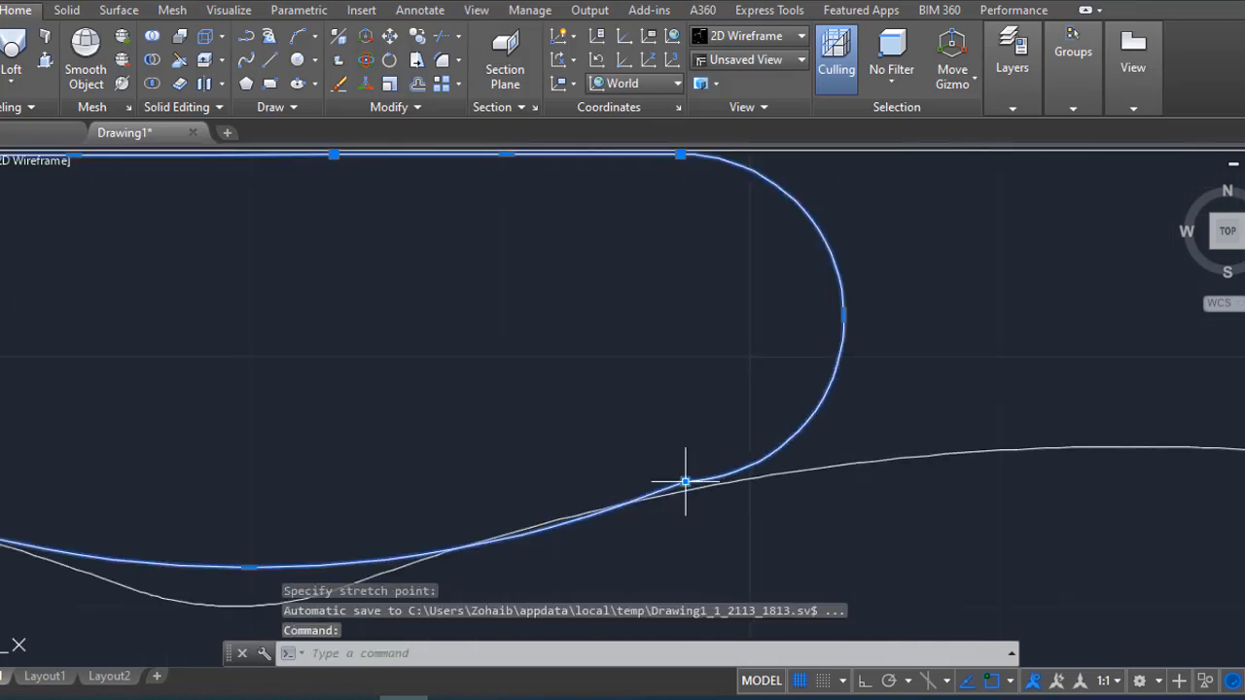
left_click(844, 315)
scroll(353, 352, "down", 3)
middle_click_drag(353, 353, 444, 344)
scroll(496, 384, "down", 2)
key("Escape")
- Draw a circle in the middle of the inner polyline, nearly as tall as the profile
type("c")
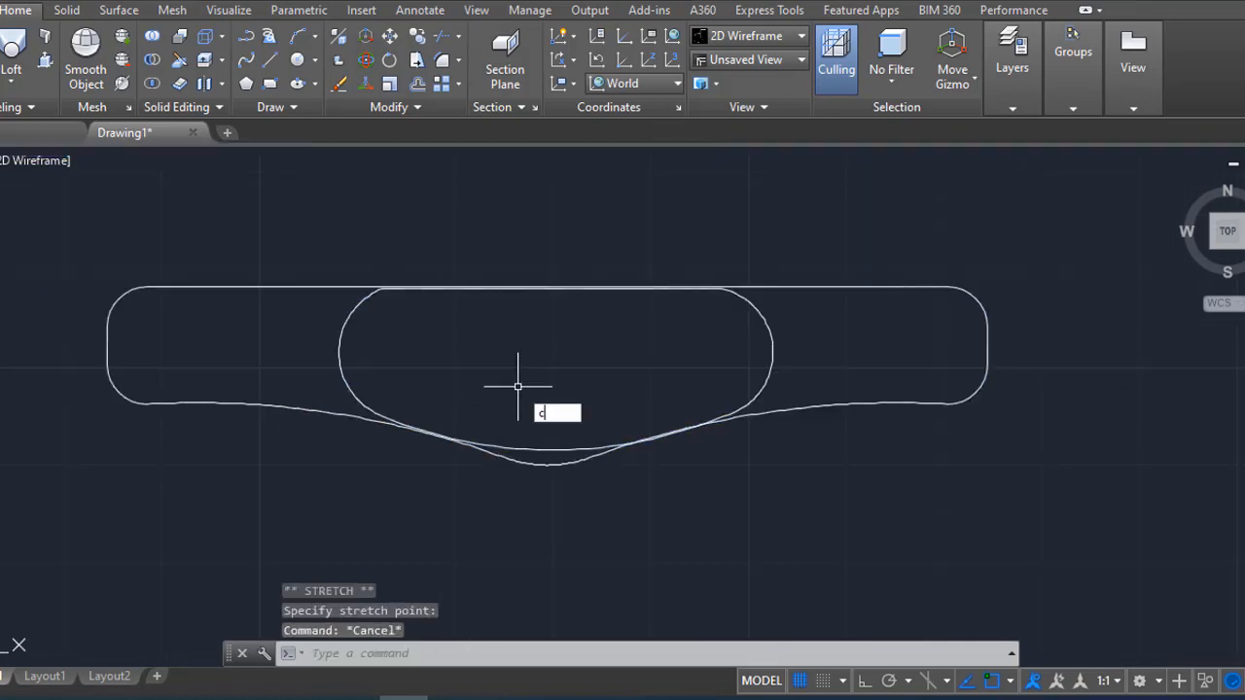
key("Return")
left_click(550, 365)
left_click(611, 423)
- Move the circle slightly down so it fits between the profile's top edge and bottom dip
type("m")
key("Return")
left_click(623, 411)
key("Return")
left_click(1082, 341)
left_click(1081, 352)
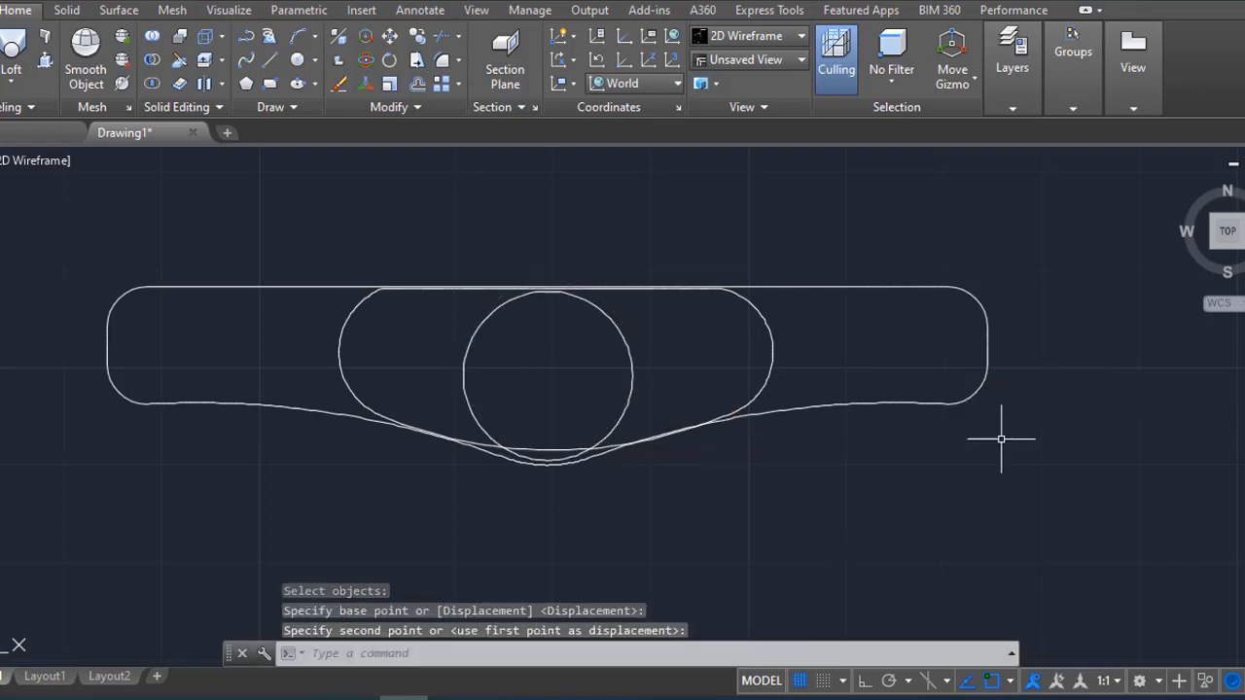
scroll(544, 457, "up", 4)
left_click(541, 453)
key("ctrl+z")
- Stretch the midpoint of the inner polyline's lower arc downward, close to the bottom of the circle
scroll(553, 461, "up", 2)
left_click(549, 445)
left_click(549, 444)
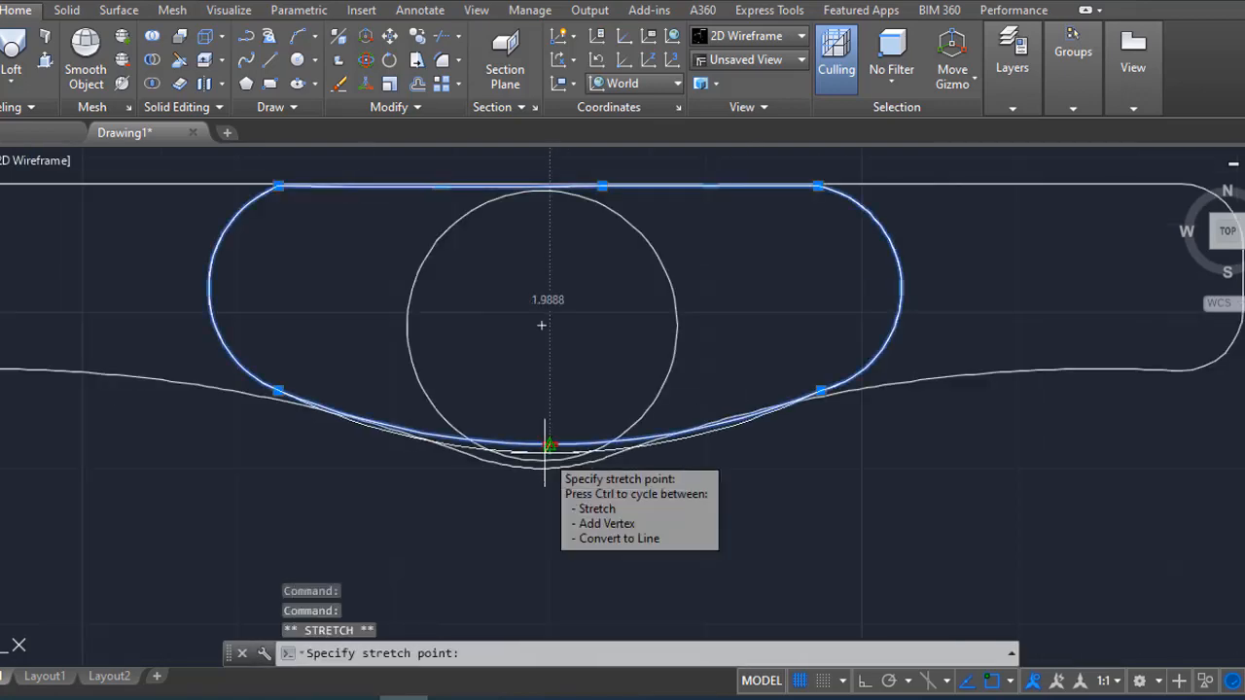
scroll(548, 447, "up", 8)
left_click(547, 426)
scroll(548, 426, "down", 5)
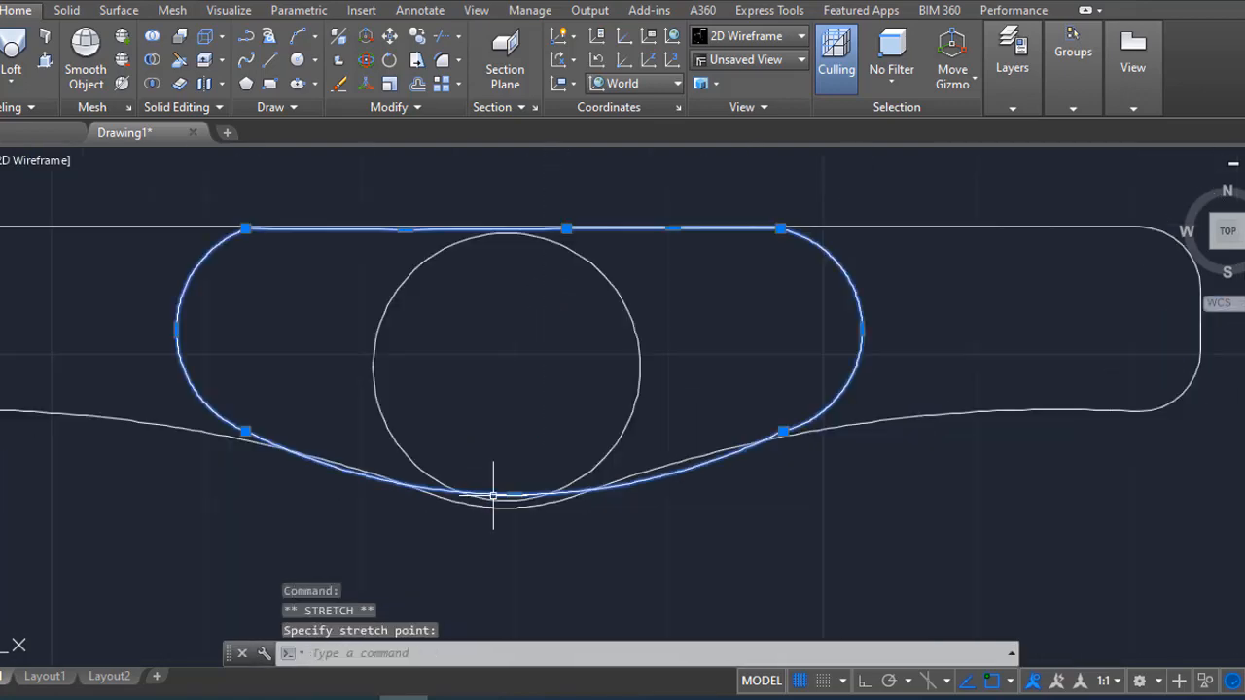
- Move both lower corner vertices of the inner polyline inward and upward
left_click(783, 431)
left_click(771, 418)
left_click(245, 431)
left_click(256, 417)
- Shift the inner polyline's upper-left and upper-right vertices inward along its top edge
scroll(292, 231, "up", 4)
left_click(159, 253)
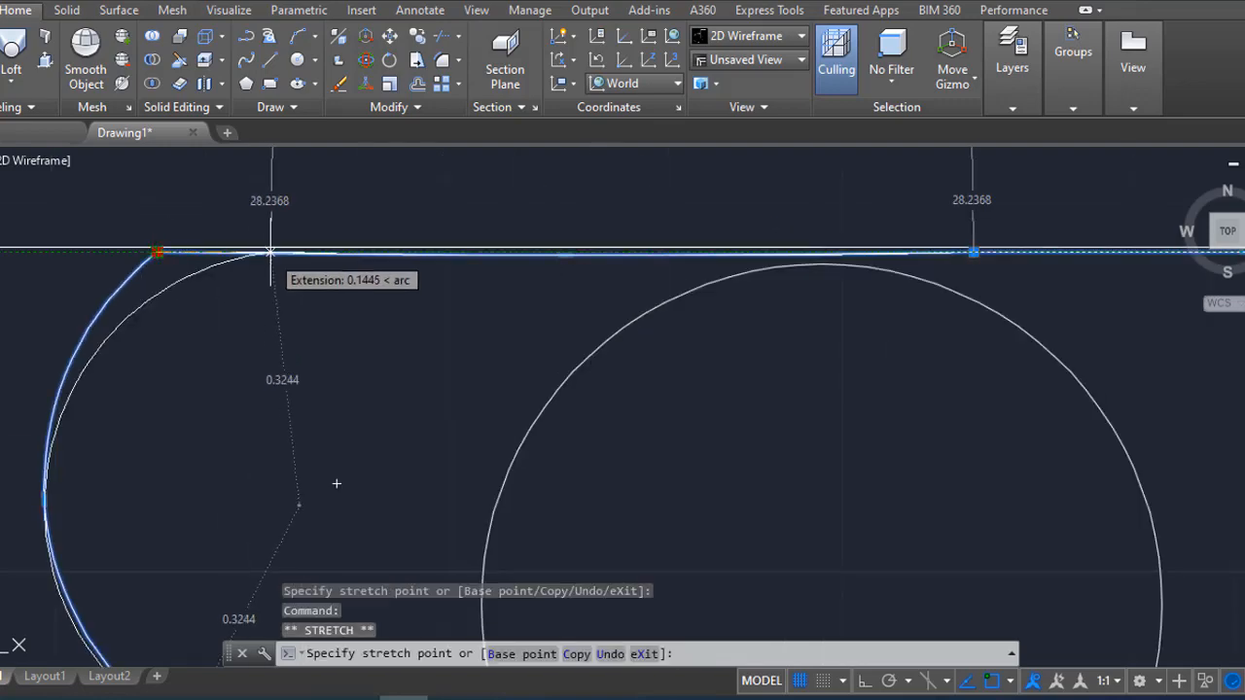
left_click(269, 253)
scroll(269, 252, "down", 4)
scroll(748, 254, "up", 6)
left_click(853, 261)
left_click(737, 264)
scroll(738, 265, "up", 4)
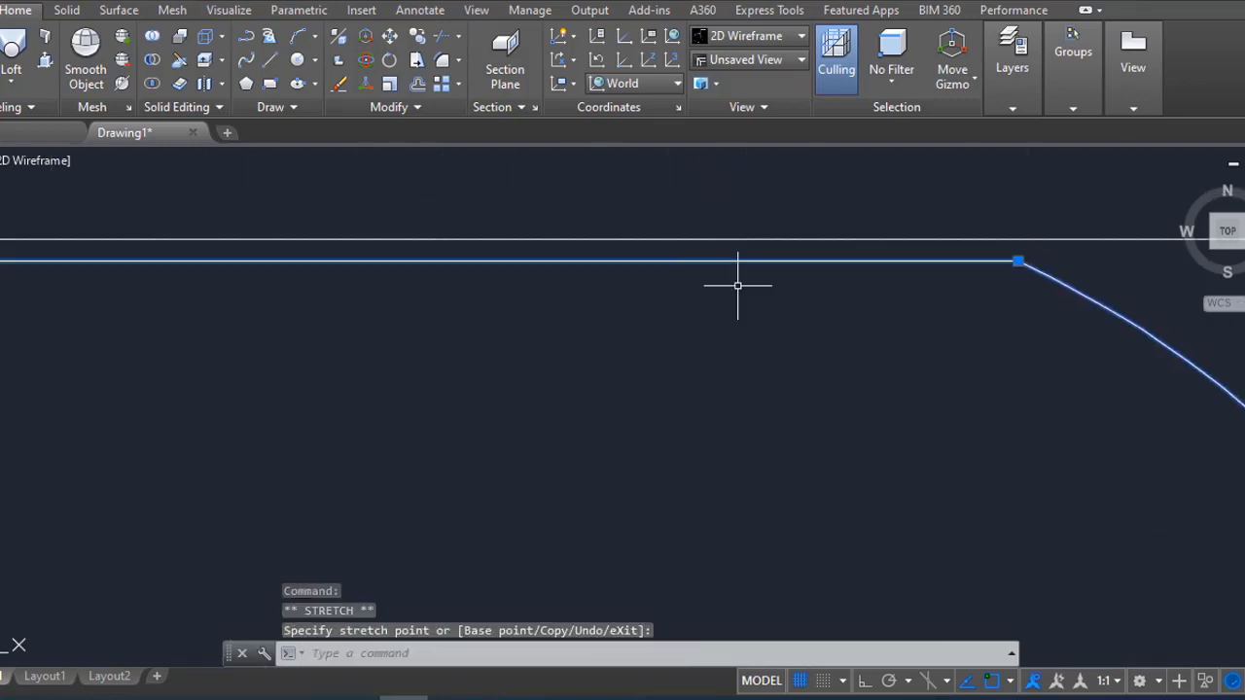
- Stretch the inner polyline's lower-right vertex slightly inward to match its left side
left_click(574, 264)
key("Escape")
scroll(827, 282, "down", 6)
scroll(671, 507, "up", 2)
middle_click_drag(764, 547, 777, 587)
left_click(1100, 262)
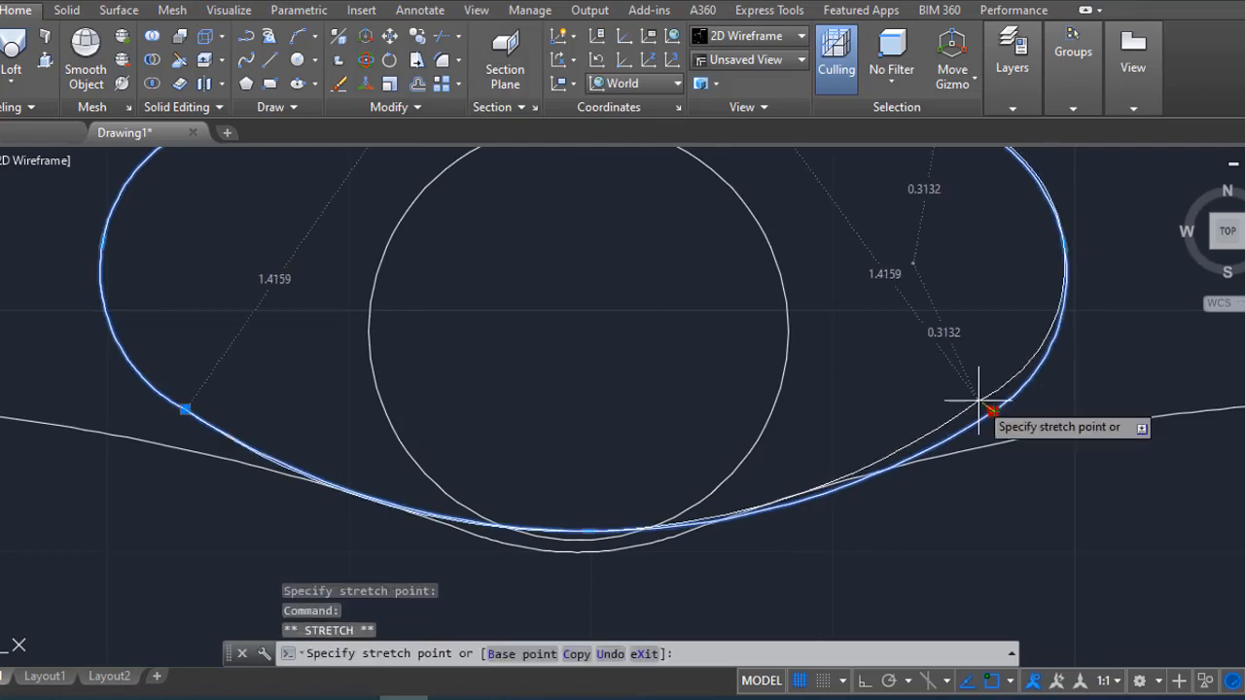
key("Escape")
- Draw a larger circle around the small circle, extending past the profile's top edge and bottom dip
scroll(980, 401, "down", 4)
type("c")
key("Return")
left_click(845, 535)
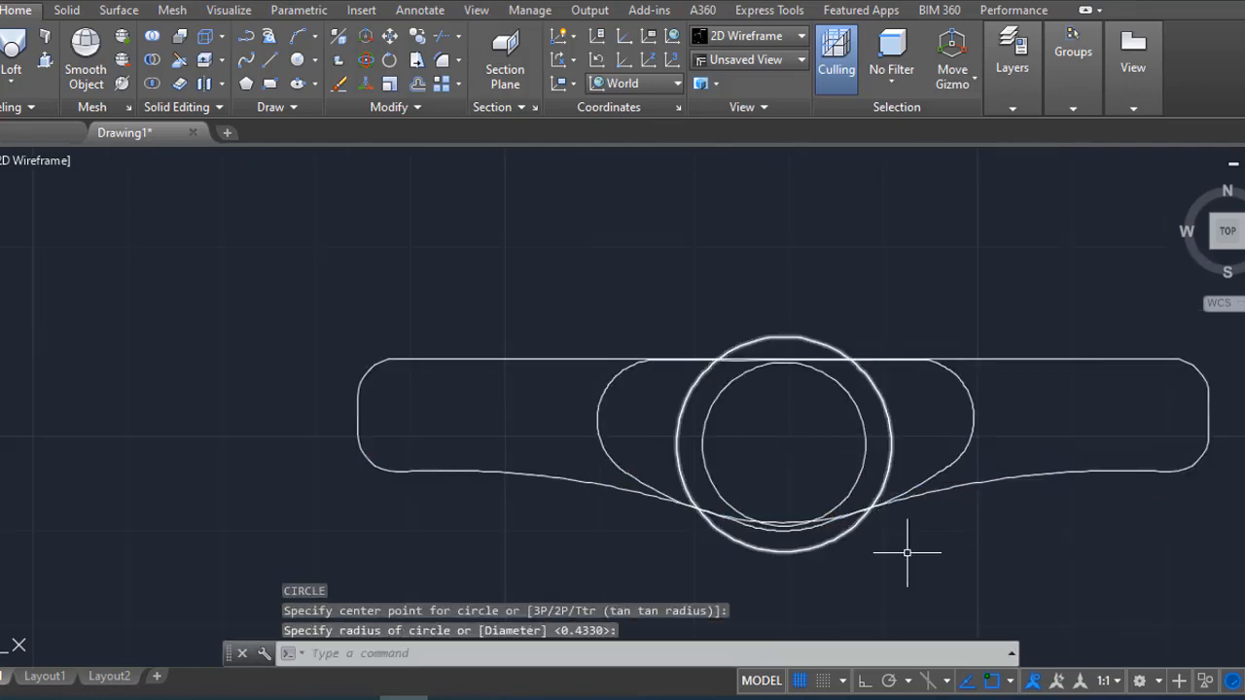
- Set the UCS to Front and move the large circle vertically, well above the nested outlines
scroll(1031, 559, "down", 4)
middle_click_drag(1059, 564, 850, 219)
left_click(636, 85)
left_click(644, 220)
scroll(572, 387, "down", 2)
type("m")
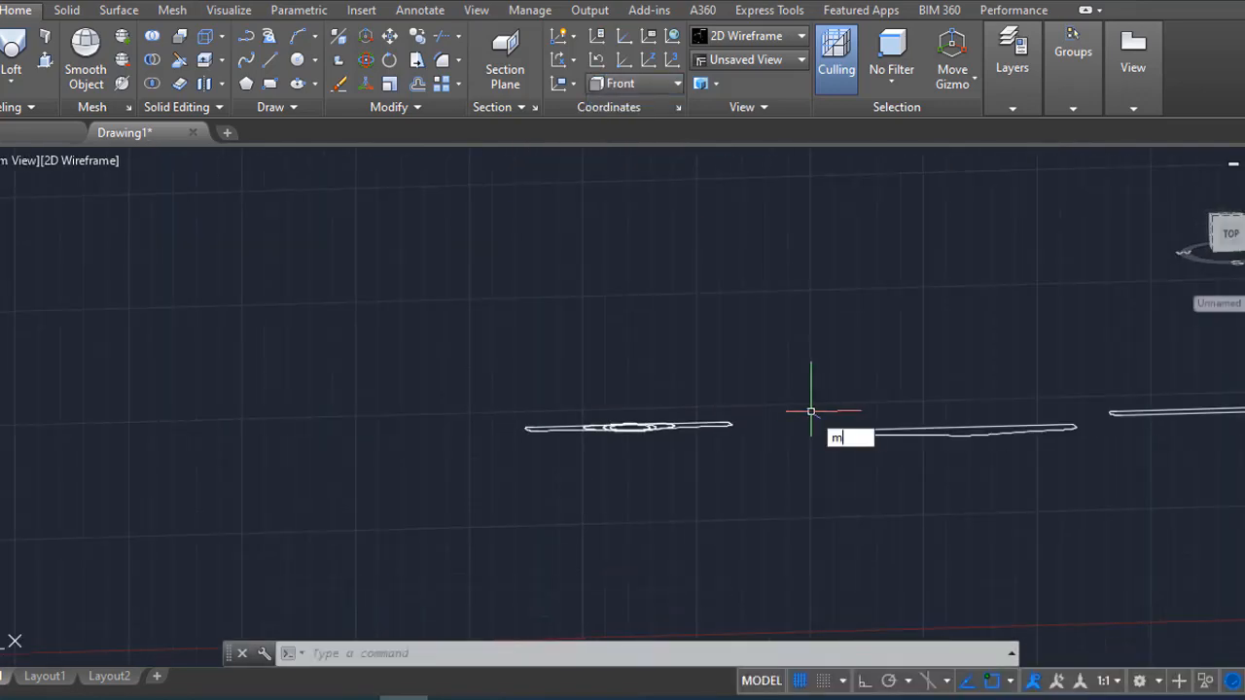
key("Return")
left_click(803, 400)
left_click(559, 469)
key("Return")
key("Escape")
left_click(649, 425)
key("Return")
left_click(793, 518)
middle_click_drag(797, 298, 787, 411)
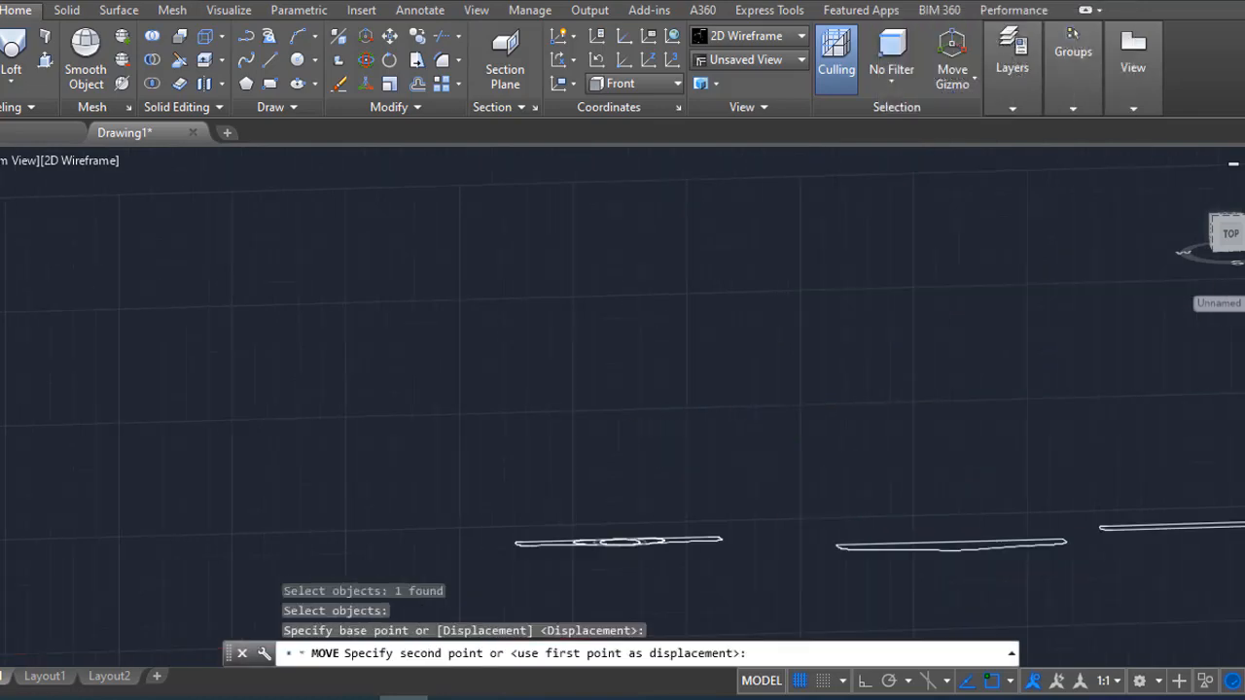
left_click(761, 404)
- Move the small circle a short distance straight up above the nested profile
type("m")
key("Return")
left_click(672, 536)
key("Return")
left_click(716, 488)
left_click(716, 460)
- Turn on ortho and move the nested profile, inner polyline and small circle straight up above the other outlines
type("m")
key("Return")
scroll(918, 526, "down", 5)
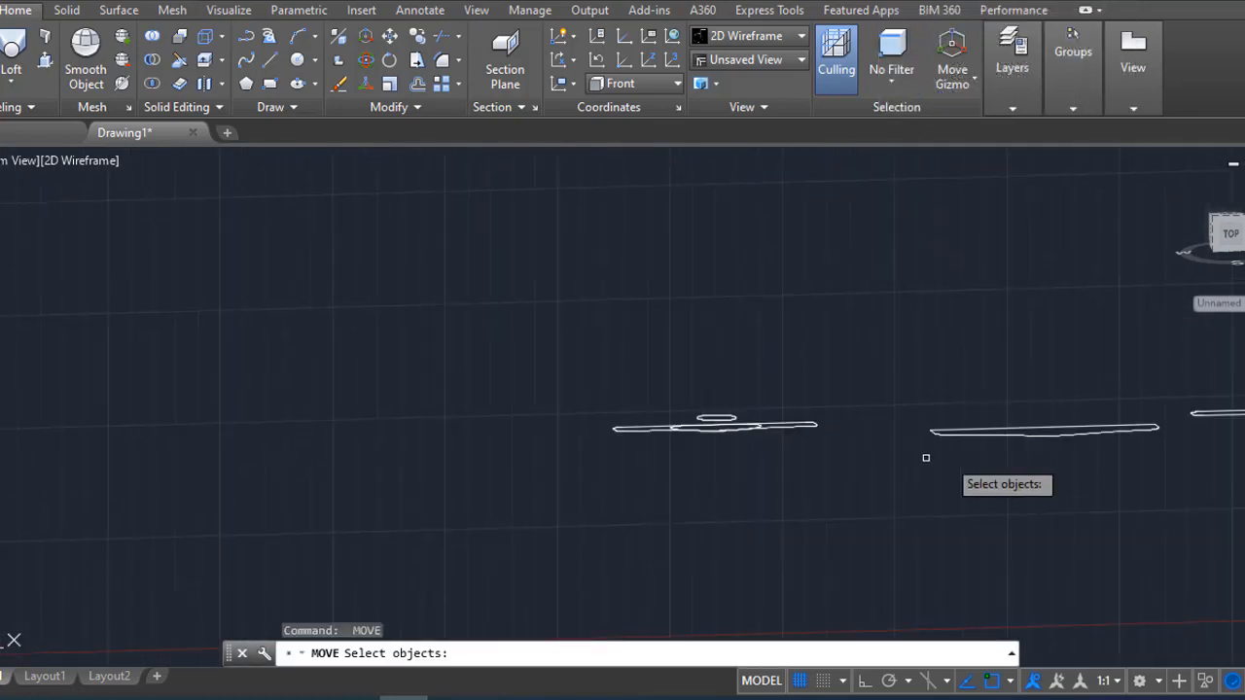
key("Return")
left_click(713, 433)
left_click(865, 682)
left_click(727, 324)
middle_click_drag(836, 335, 837, 389, "shift")
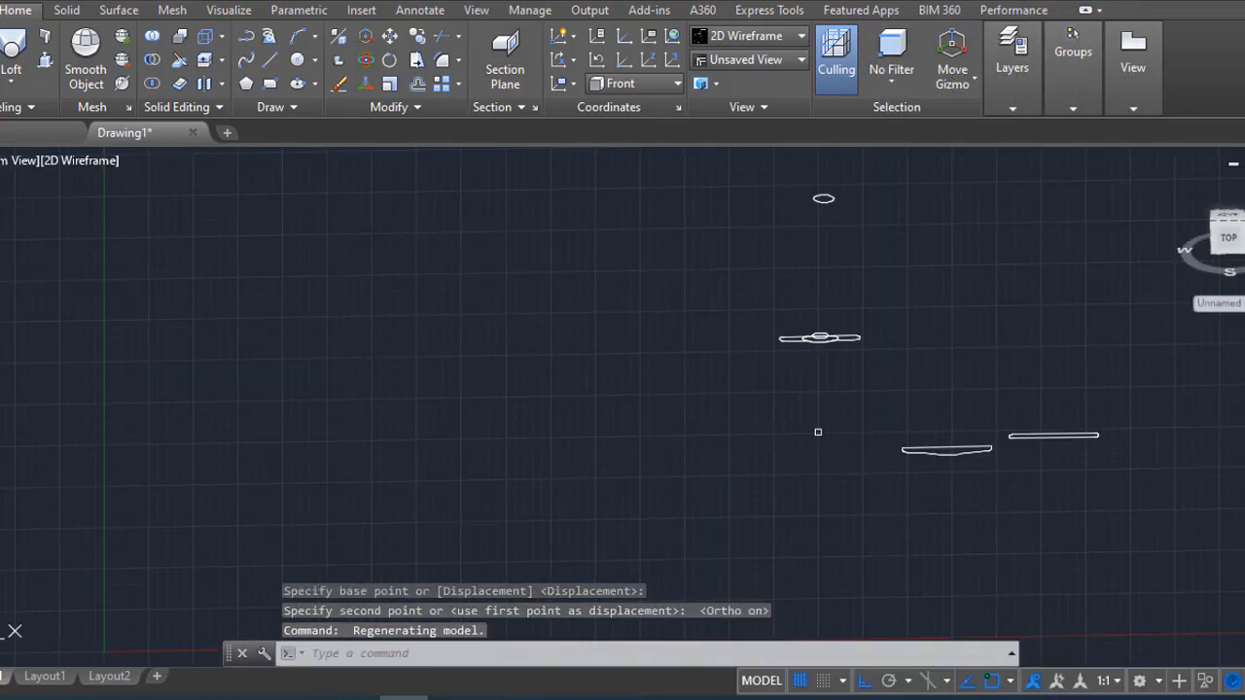
- Position the wide curved profile directly below the nested outlines, leaving a large vertical gap between them
type("m")
key("Return")
left_click(700, 467)
key("Return")
type("m")
key("Return")
left_click(694, 175)
key("Return")
left_click(692, 396)
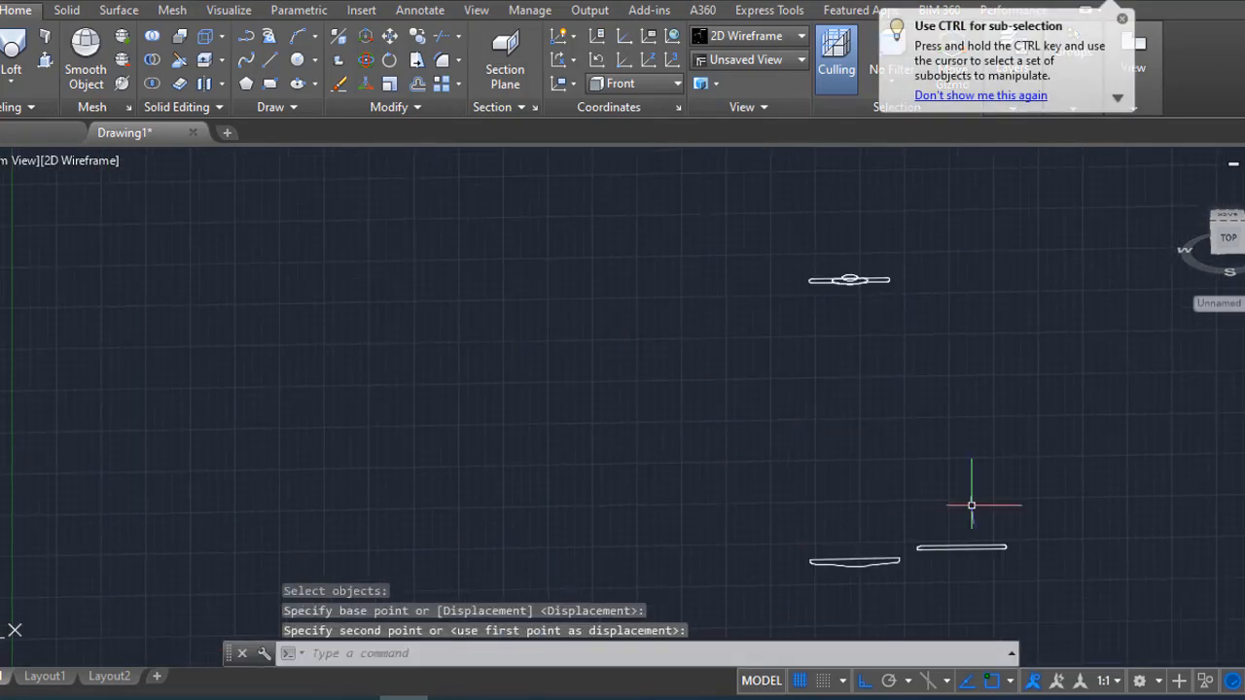
- Move the rounded rectangle directly below the wide curved profile and adjust the vertical spacing of the stack
left_click(1039, 448)
left_click(1044, 528)
left_click(1058, 573)
left_click(1013, 600)
scroll(1011, 591, "down", 3)
middle_click_drag(1032, 388, 1039, 419, "shift")
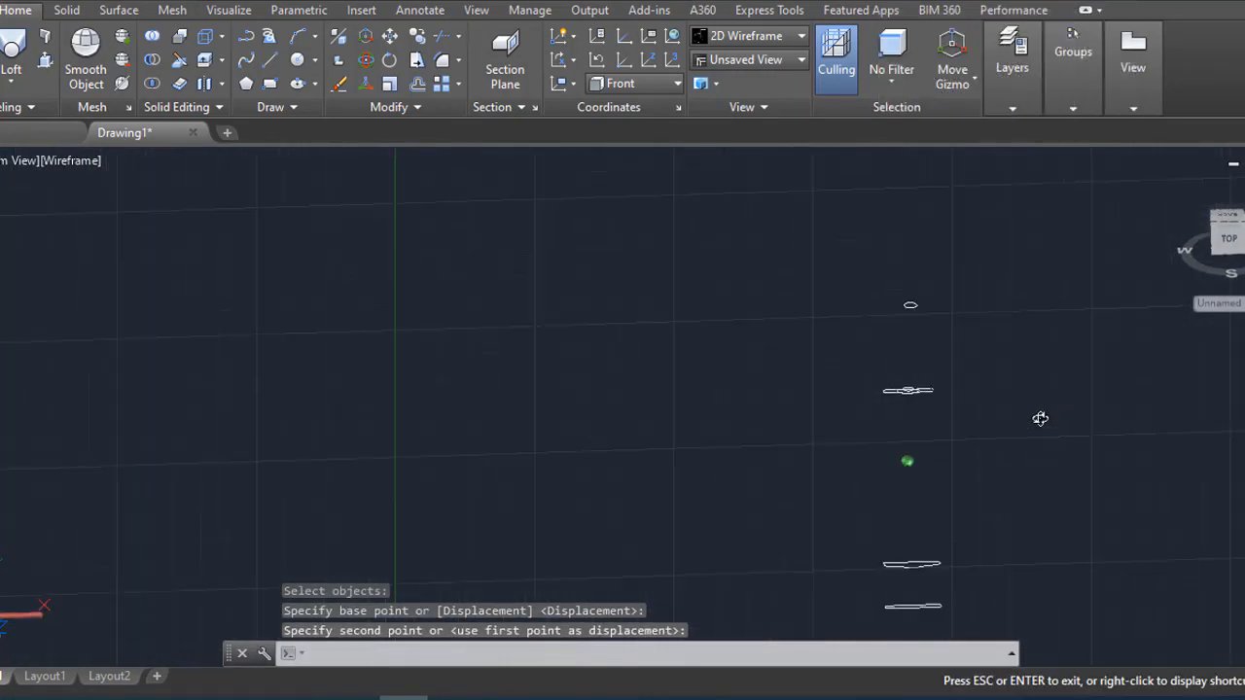
key("Return")
left_click(1075, 375)
left_click(1076, 321)
middle_click_drag(1078, 484, 1094, 554, "shift")
scroll(1098, 544, "down", 6)
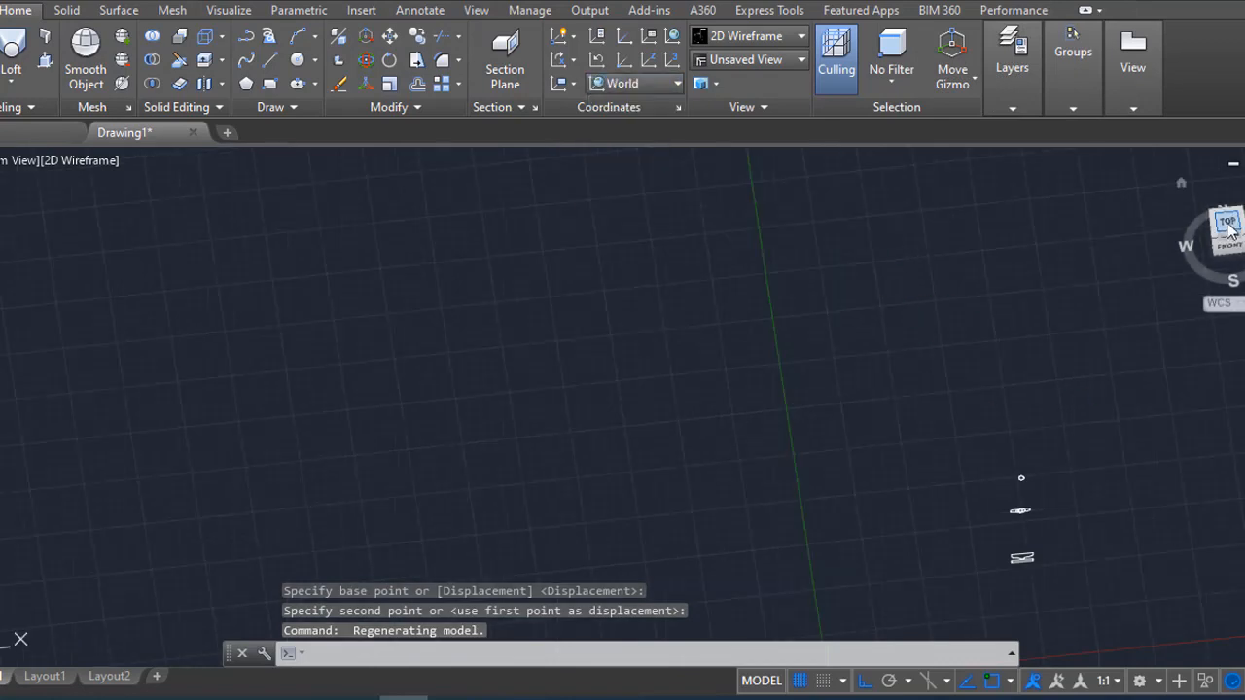
- From the top view, align the stacked outlines and shift the inner polyline about 0.2 units right to centre it on the large circle
left_click(1230, 231)
type("m")
key("Return")
left_click(654, 412)
left_click(800, 236)
type("m")
key("Return")
left_click(1022, 326)
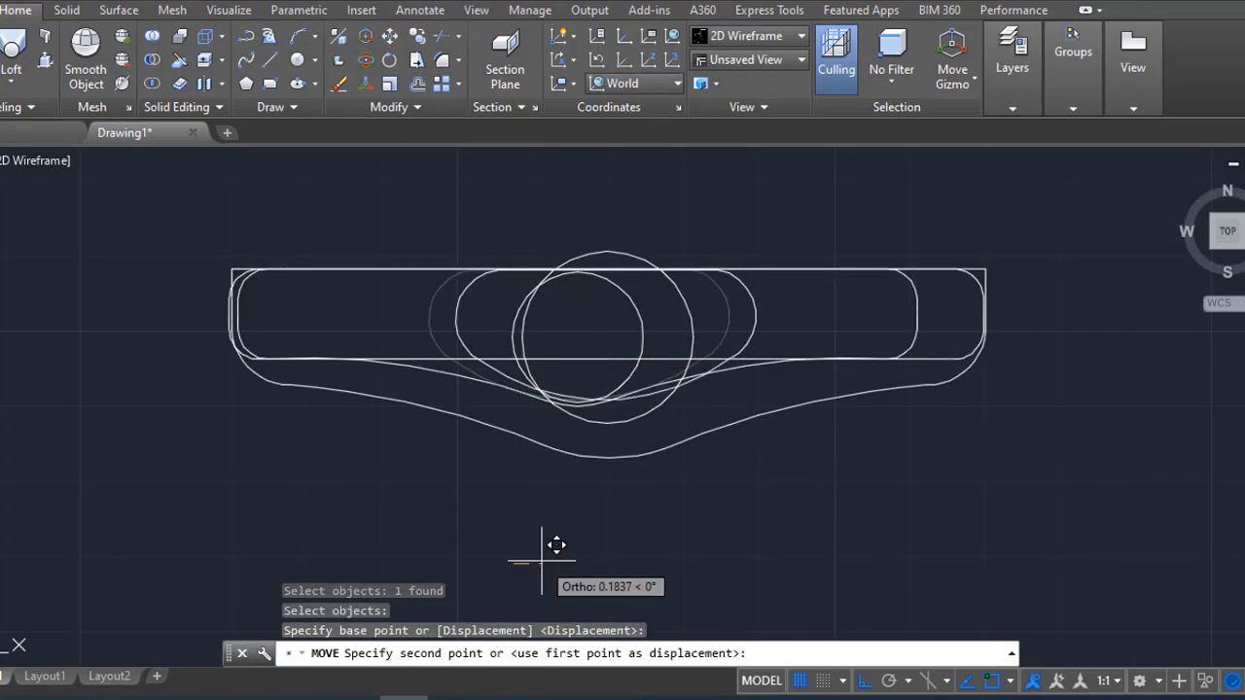
left_click(492, 376)
- Join the segments of the nested profile into a single polyline
left_click(236, 312)
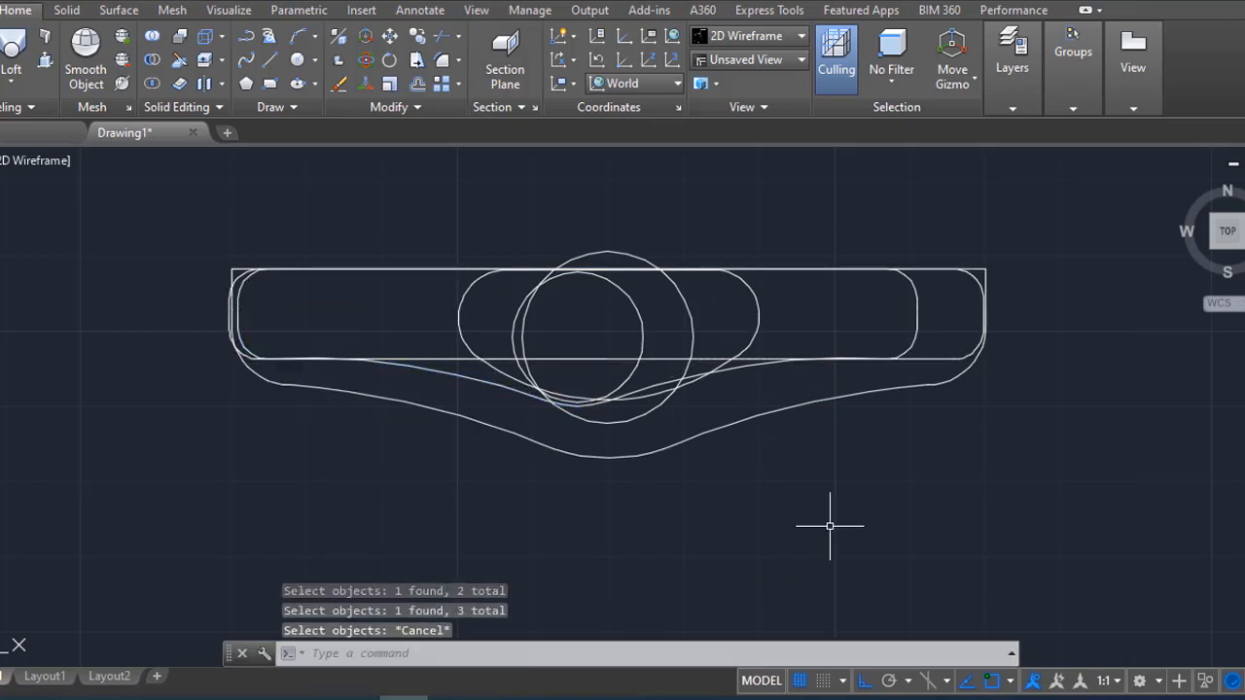
middle_click_drag(829, 526, 783, 402, "shift")
key("Return")
scroll(773, 350, "up", 2)
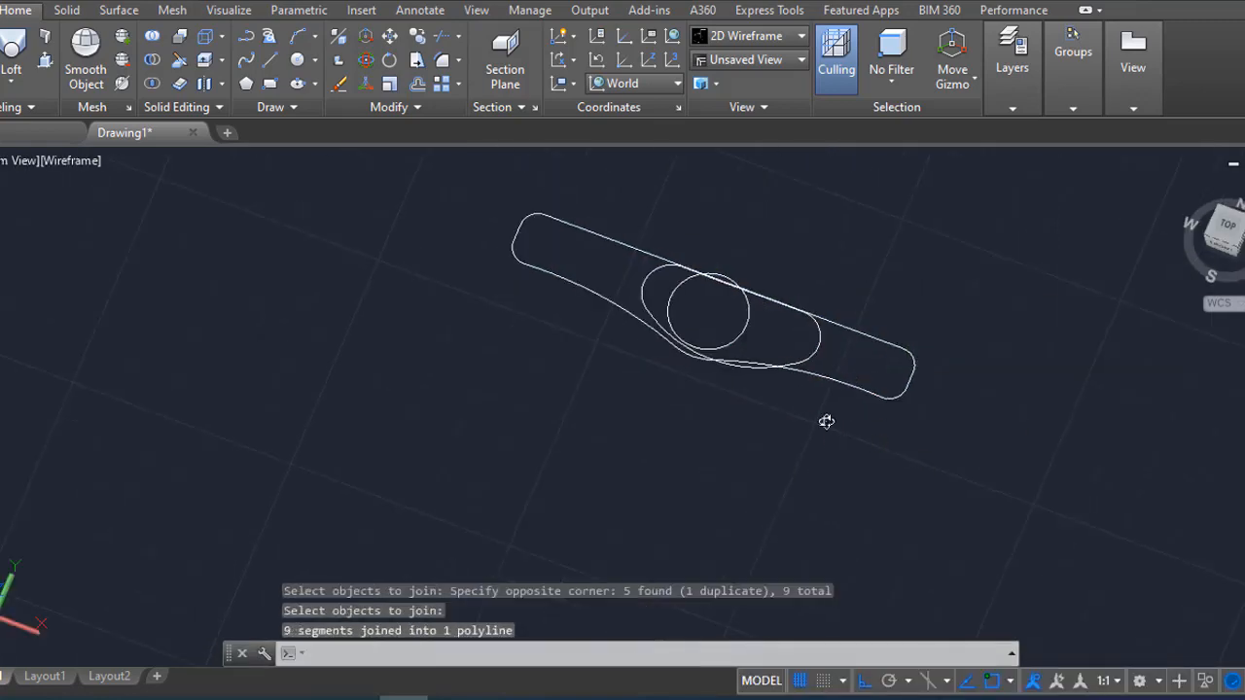
- From the top view, centre the nested profile and small circle on the large circle and rounded rectangle
left_click(1227, 230)
scroll(605, 413, "up", 8)
type("m")
key("Return")
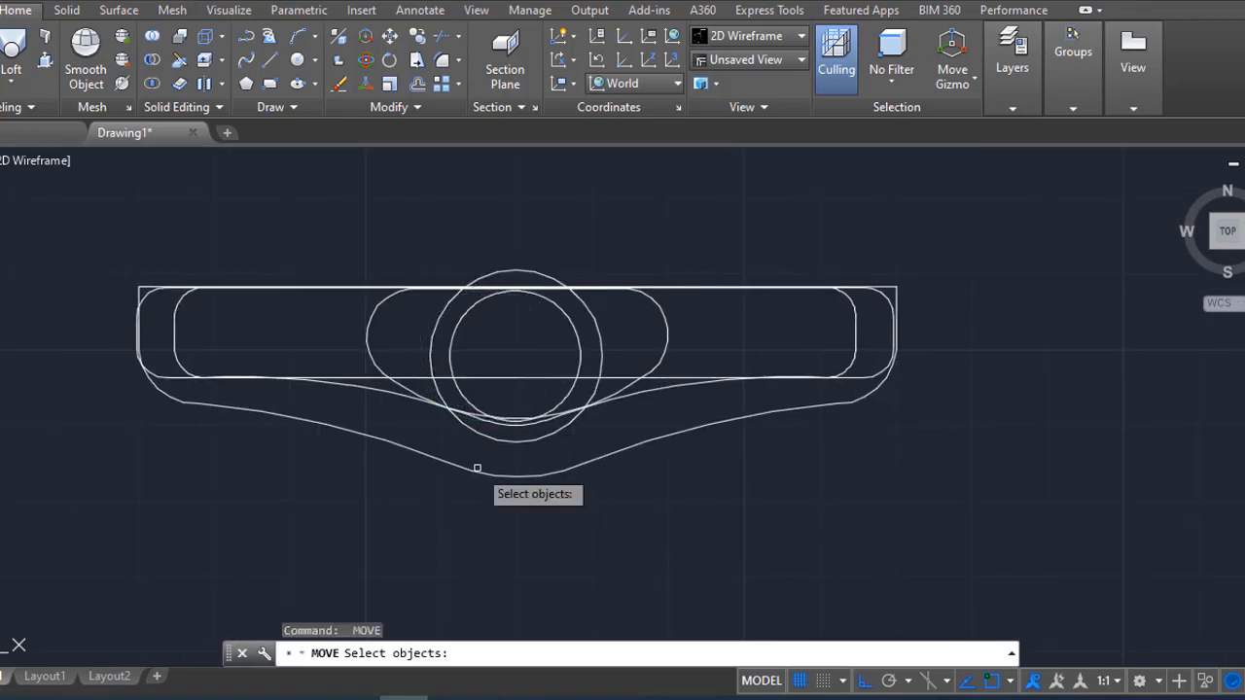
key("Escape")
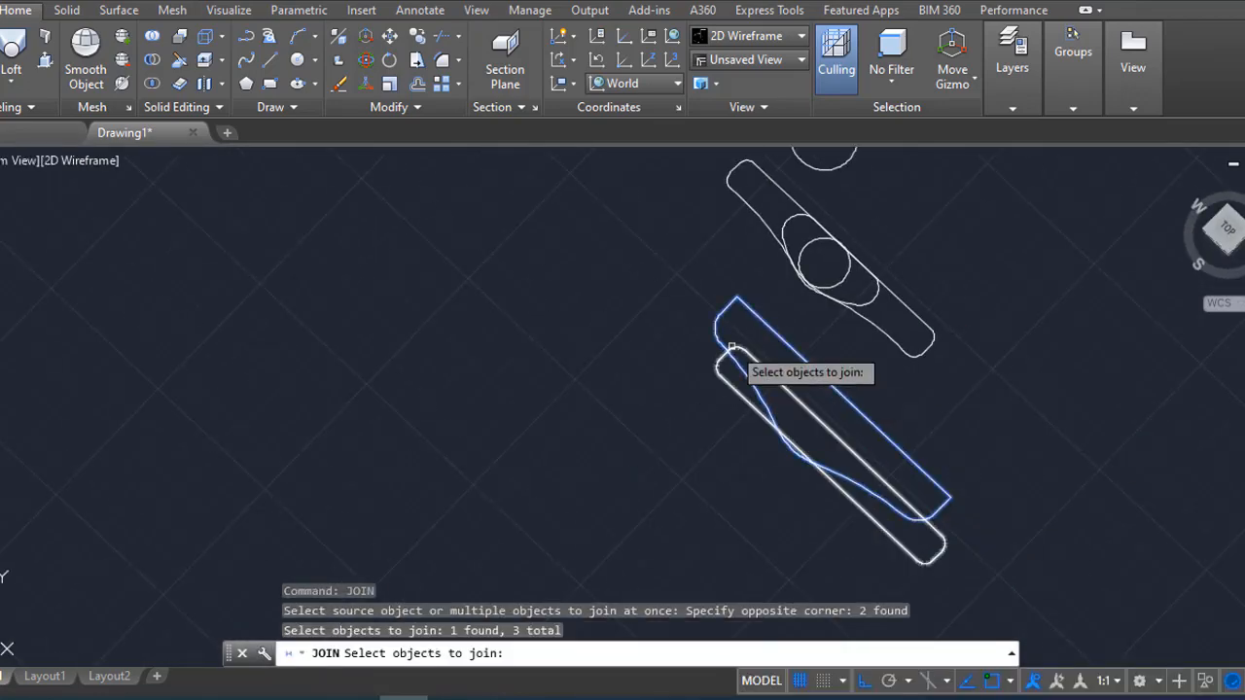
- Join the wide curved profile's segments into one object and move it about 0.45 units at 270° over the rounded rectangle
key("Return")
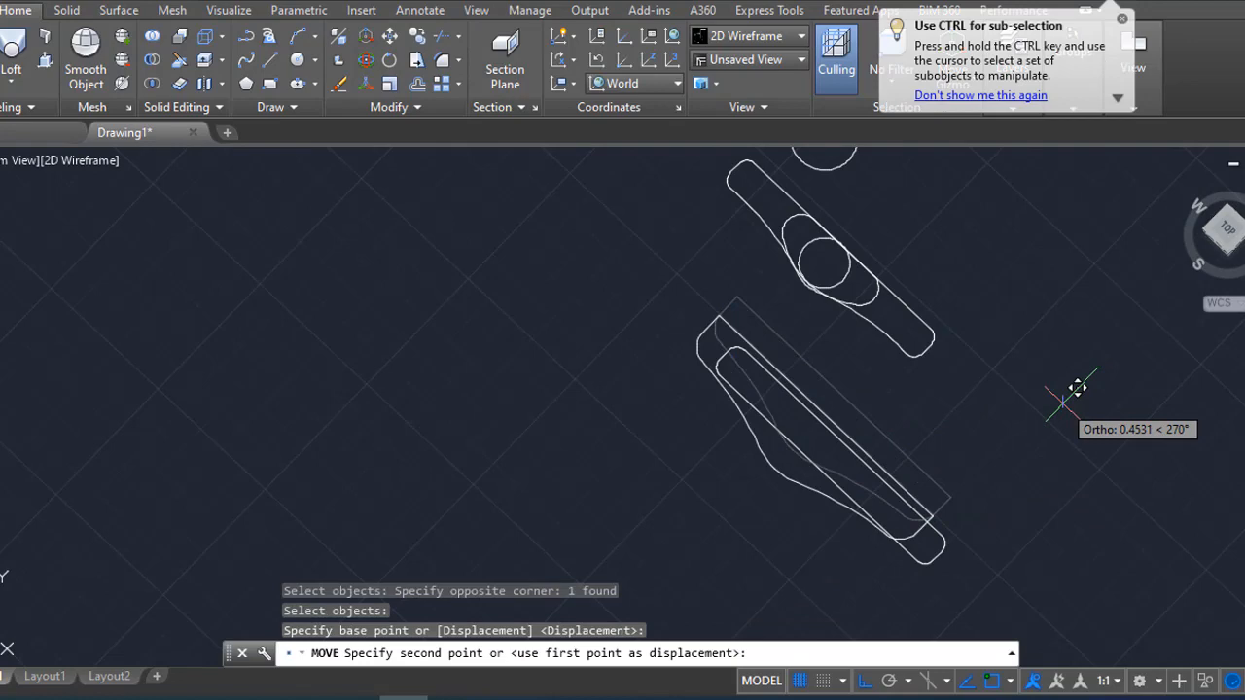
left_click(1062, 401)
scroll(1011, 418, "down", 5)
- Set the UCS to Left and rotate the selected outline freehand by a small angle in that plane
middle_click_drag(1011, 525, 719, 418, "shift")
scroll(818, 358, "up", 4)
left_click(654, 176)
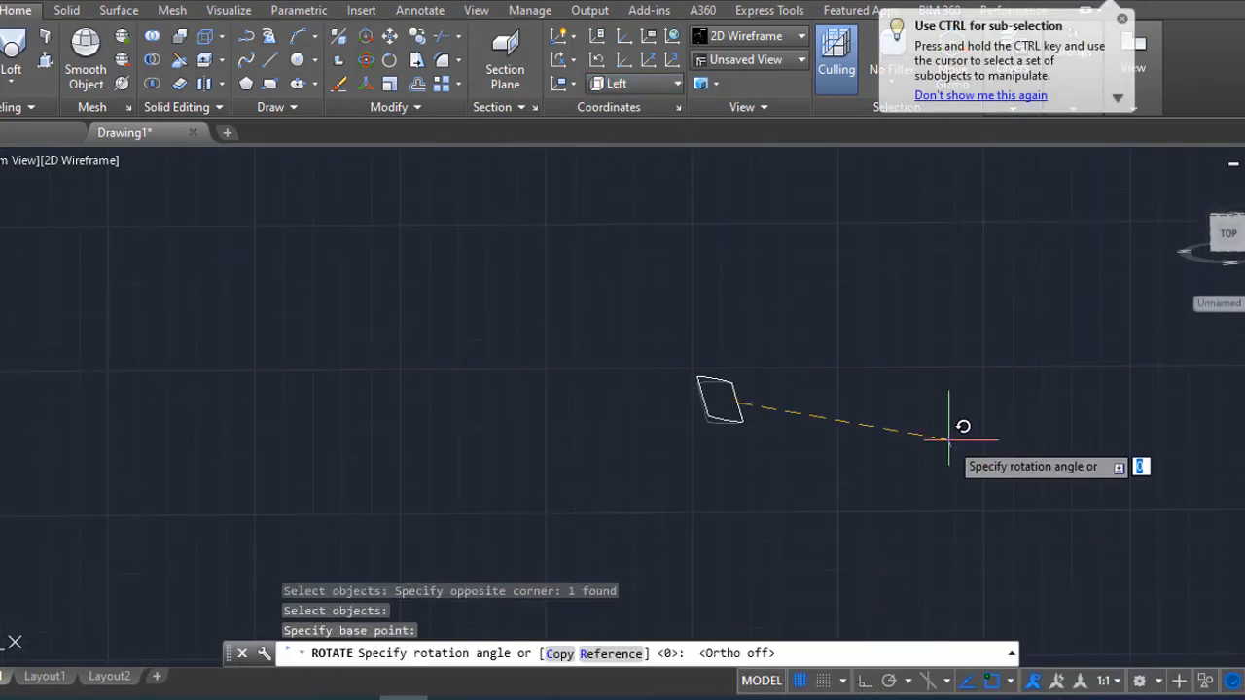
left_click(948, 439)
scroll(938, 409, "down", 3)
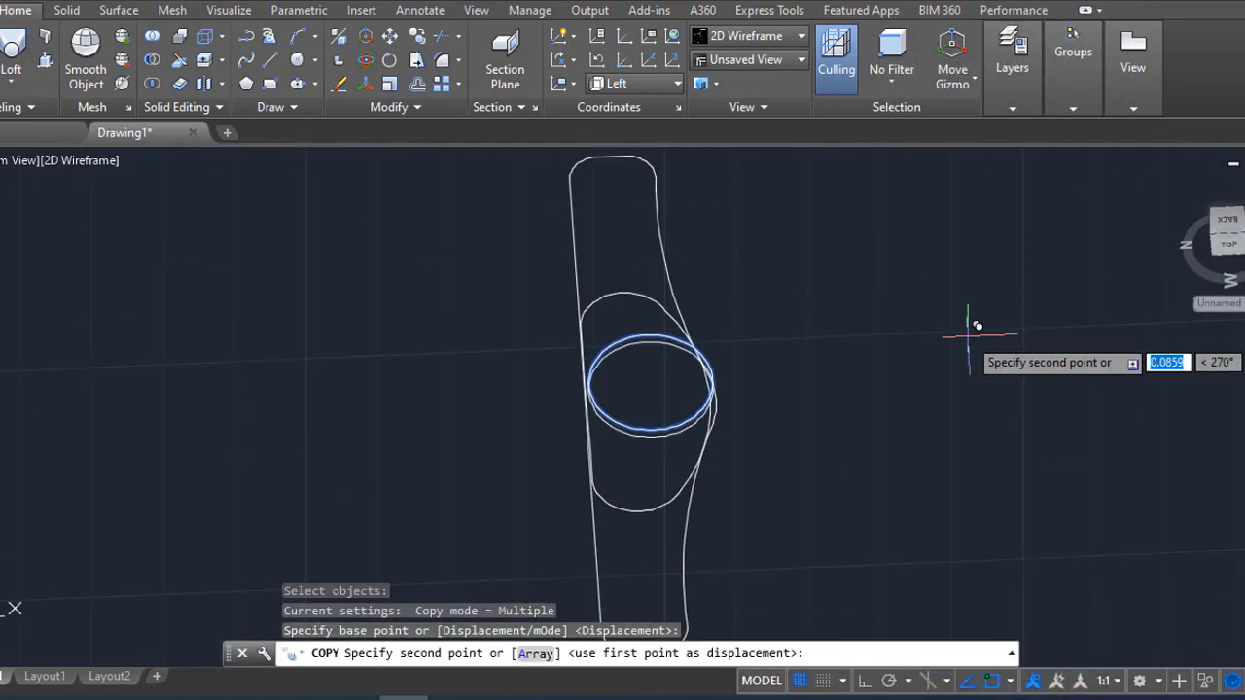
- Copy the small circle a short distance above the original and adjust the vertical spacing of the nested outlines
left_click(969, 336)
key("Escape")
scroll(910, 426, "down", 5)
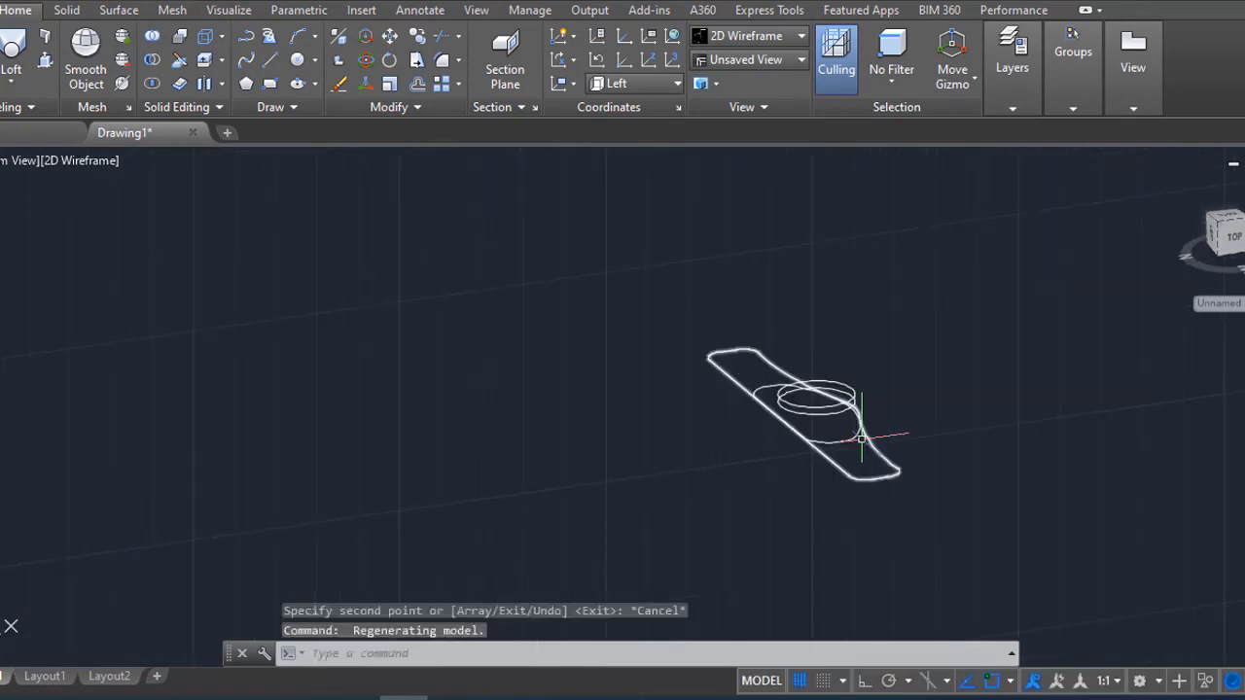
type("m")
key("Return")
left_click(933, 418)
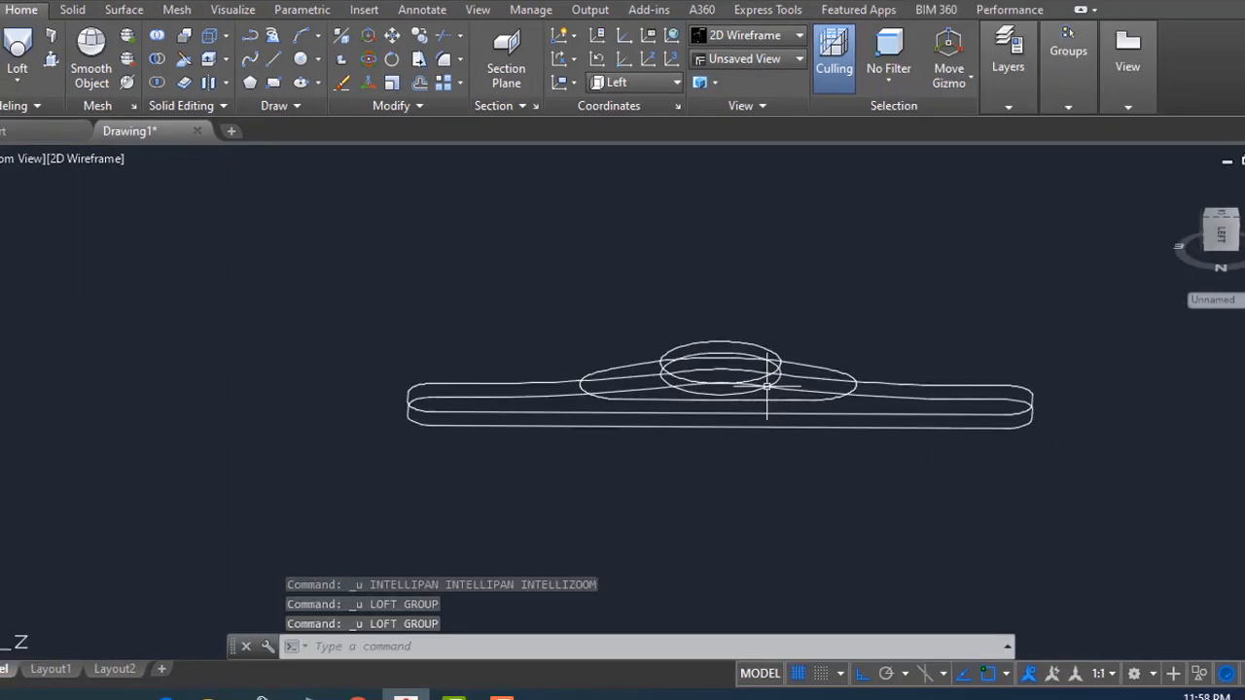
- Try to loft from the small circles through the inner polyline to the upper nested profile
middle_click_drag(1092, 349, 1022, 356, "shift")
key("Return")
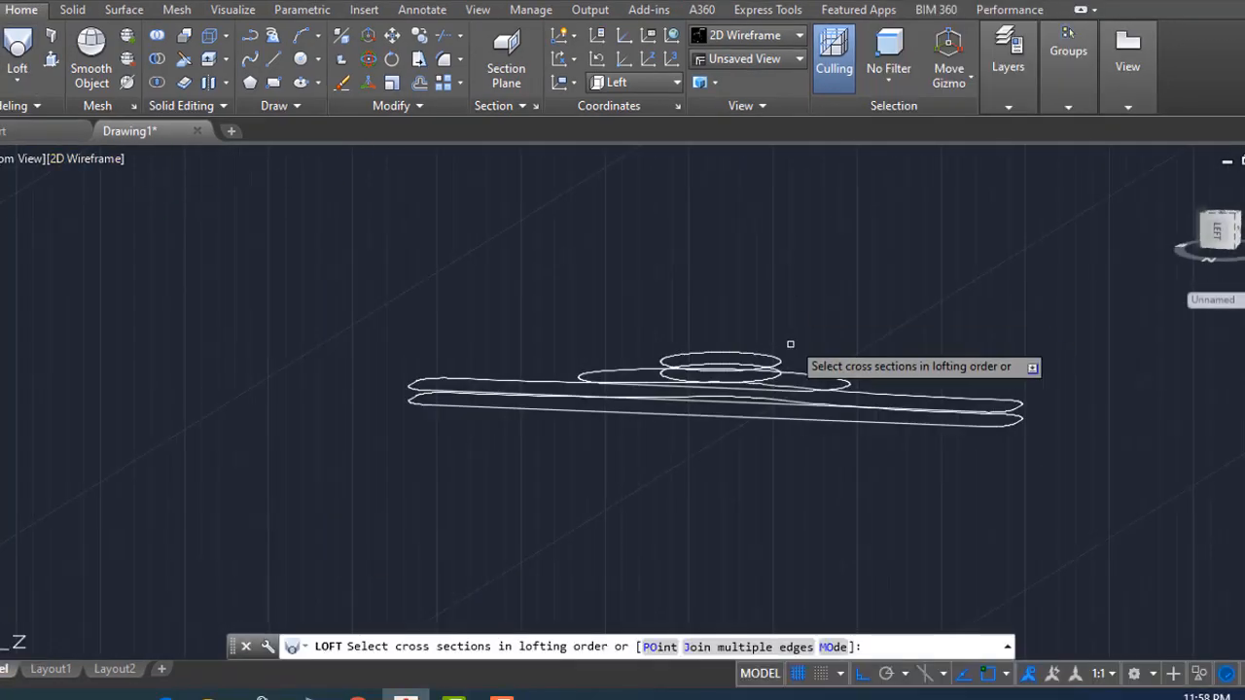
left_click(779, 358)
left_click(829, 388)
left_click(1020, 403)
key("Escape")
- Move both small circles slightly up, away from the inner polyline
scroll(823, 361, "up", 4)
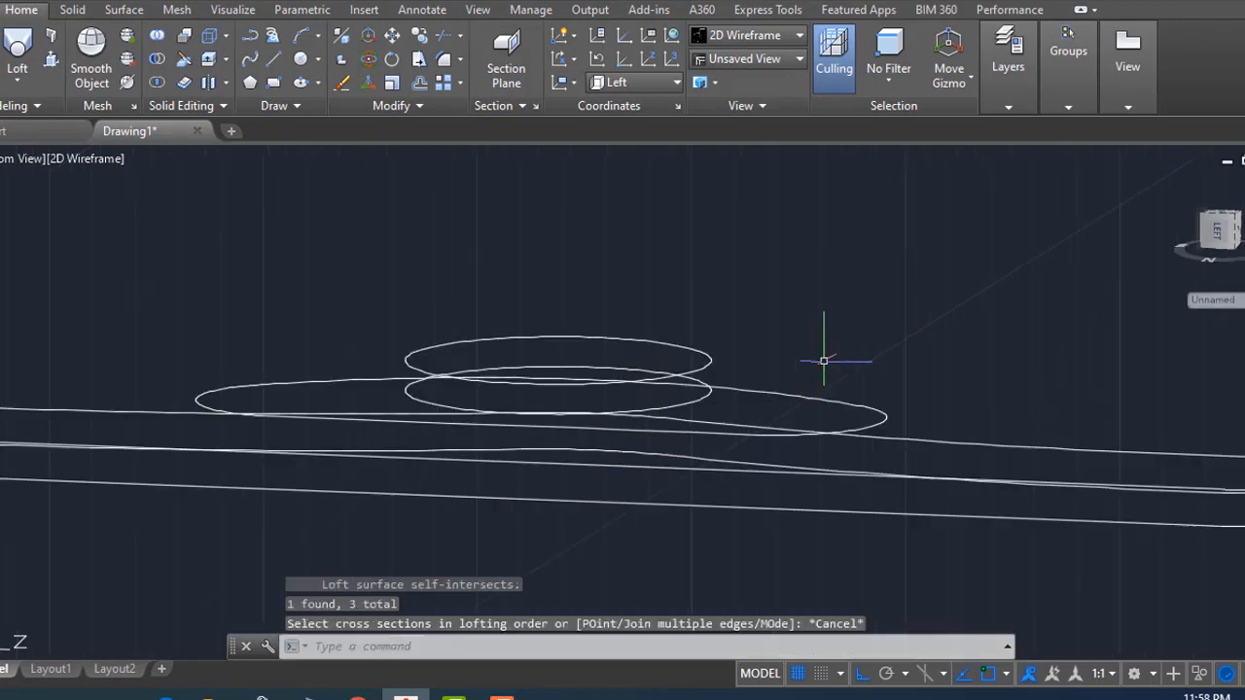
type("m")
key("Return")
left_click(846, 323)
left_click(646, 373)
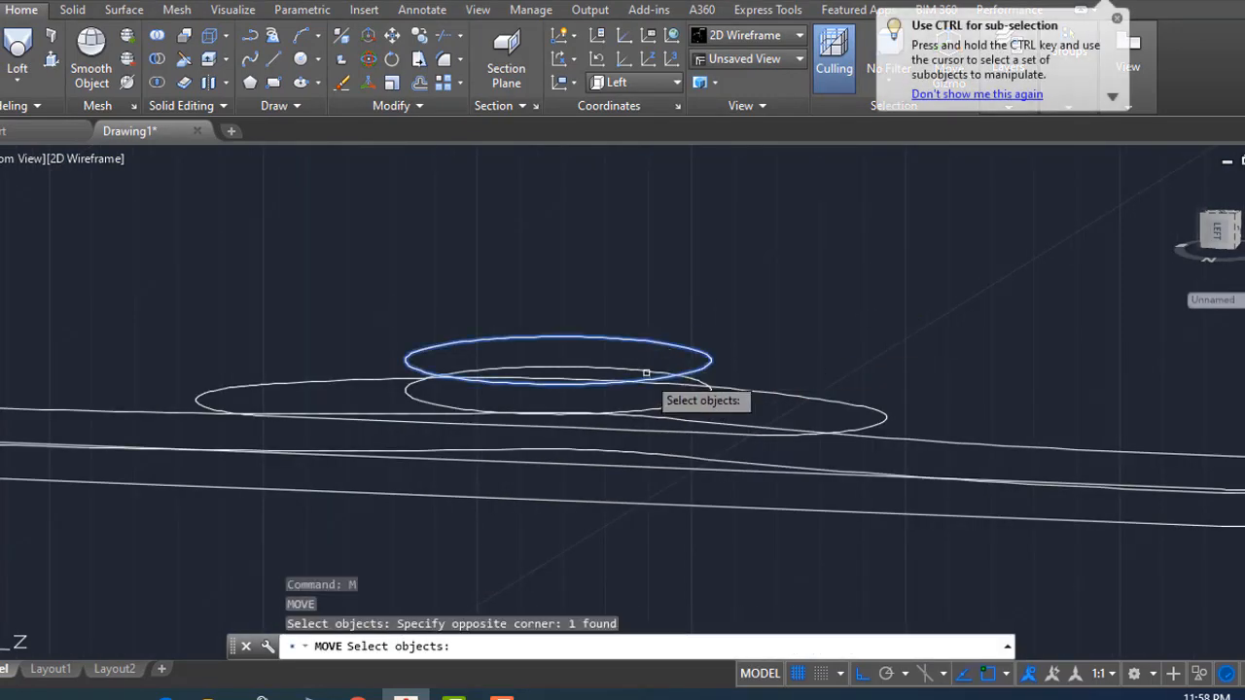
left_click(975, 316)
- Try again to loft the lower small circle through the inner polyline to the upper nested profile
left_click(17, 47)
left_click(675, 372)
left_click(858, 428)
scroll(1041, 484, "down", 2)
left_click(1219, 475)
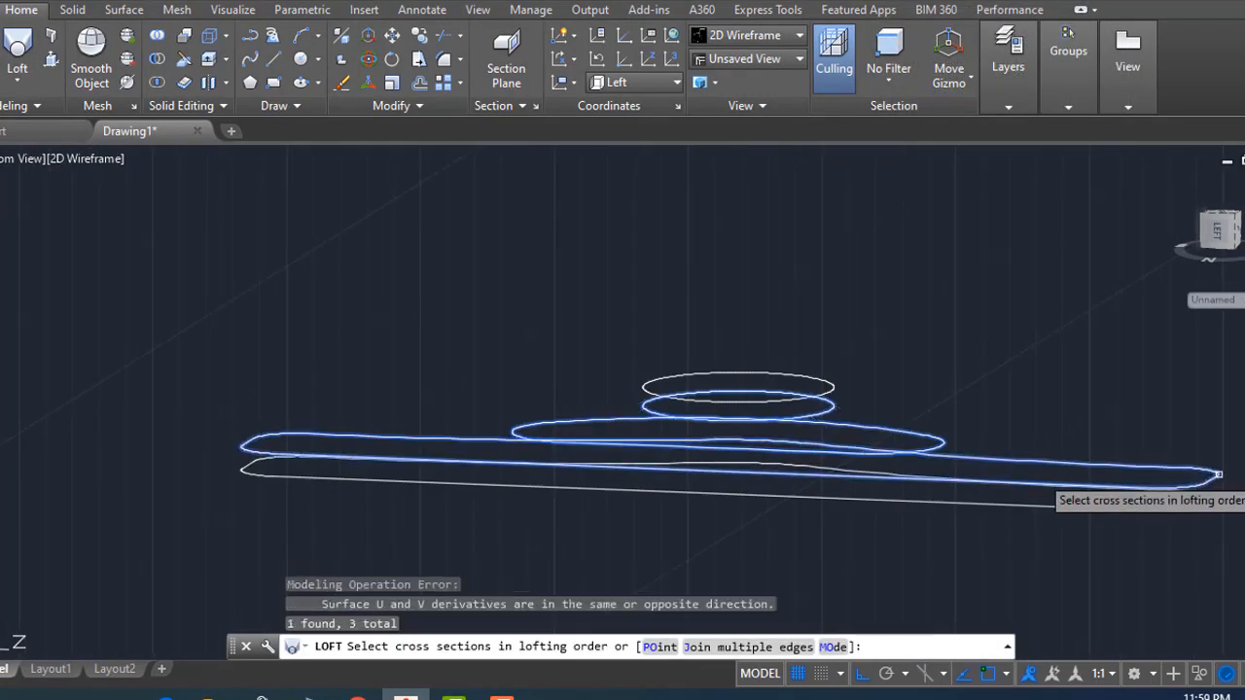
key("Escape")
- Copy the inner polyline so that two copies lie a short vertical distance apart between the circles and the profile
scroll(1025, 444, "up", 2)
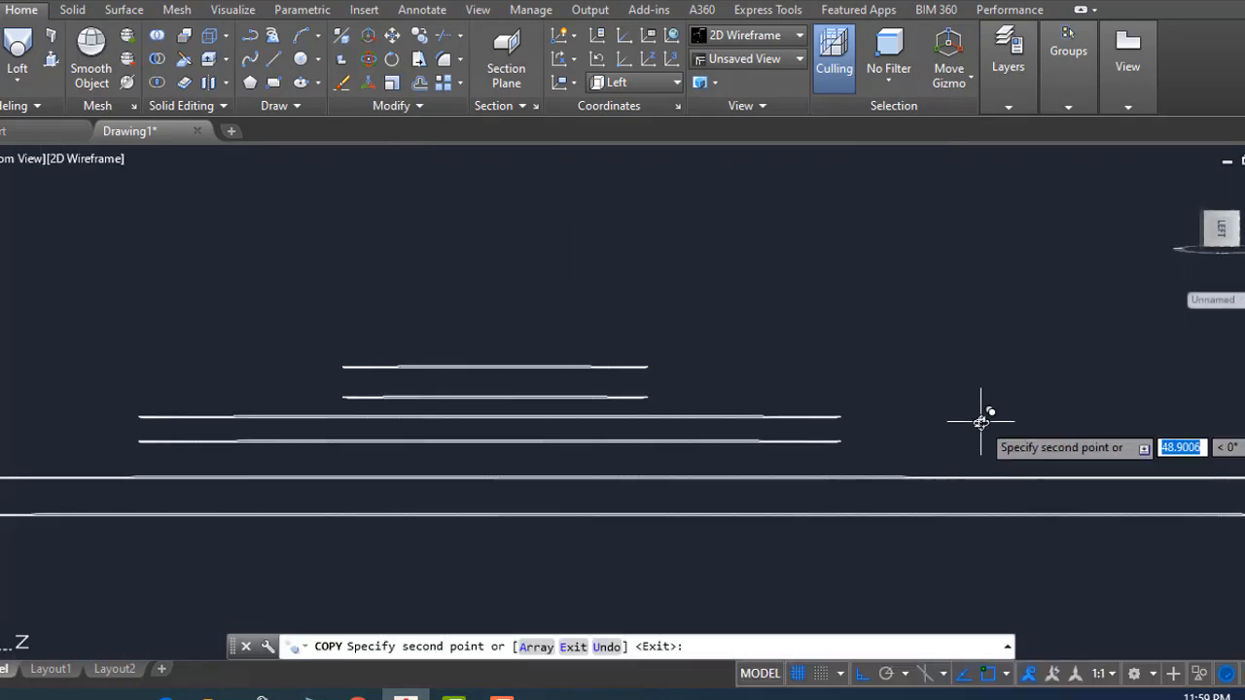
key("Escape")
left_click(619, 367)
key("Escape")
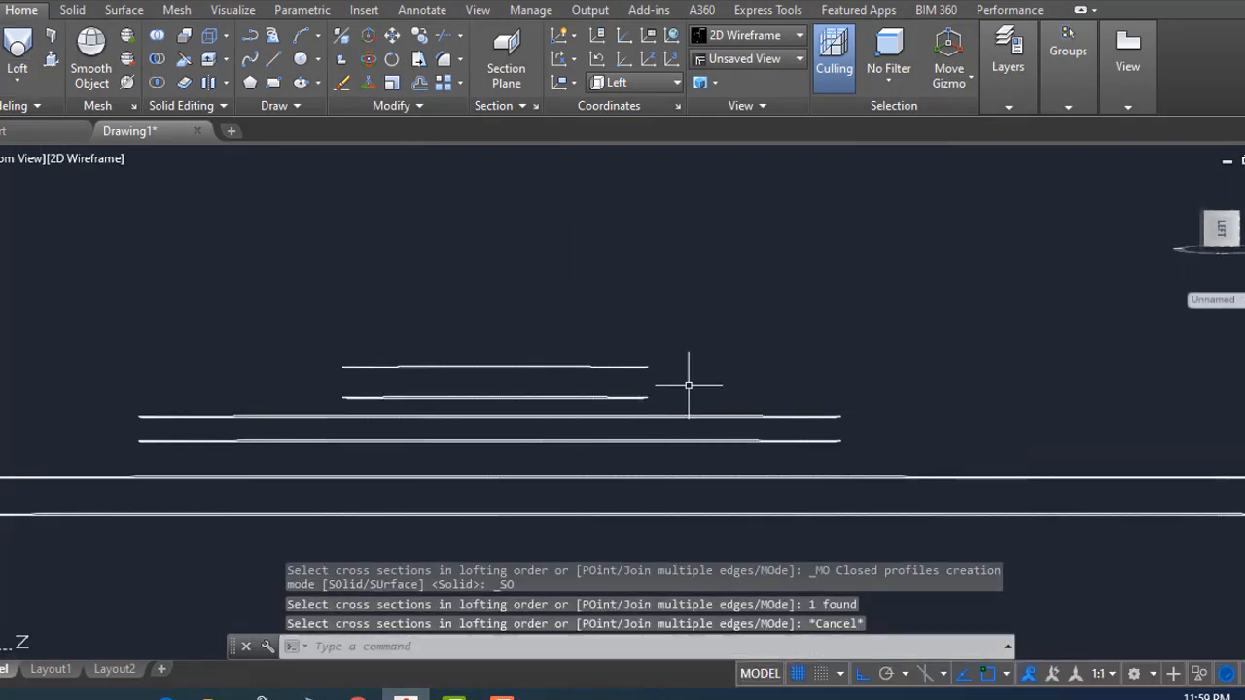
- Loft the lower small circle to the upper inner polyline, and the lower inner polyline to the nested profile
key("Return")
left_click(559, 397)
left_click(416, 442)
key("Return")
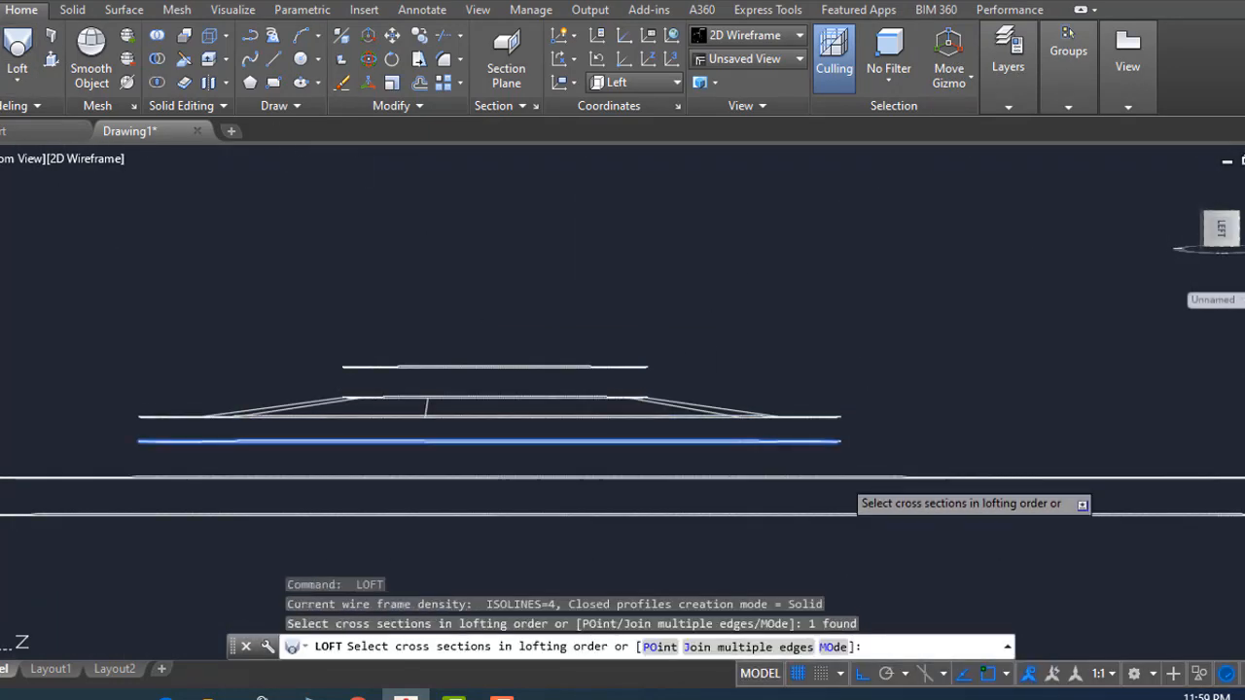
left_click(843, 476)
key("Return")
middle_click_drag(844, 477, 904, 552, "shift")
key("Return")
- Undo the loft between the lower inner polyline and the nested profile
key("ctrl+z")
key("ctrl+z")
key("ctrl+z")
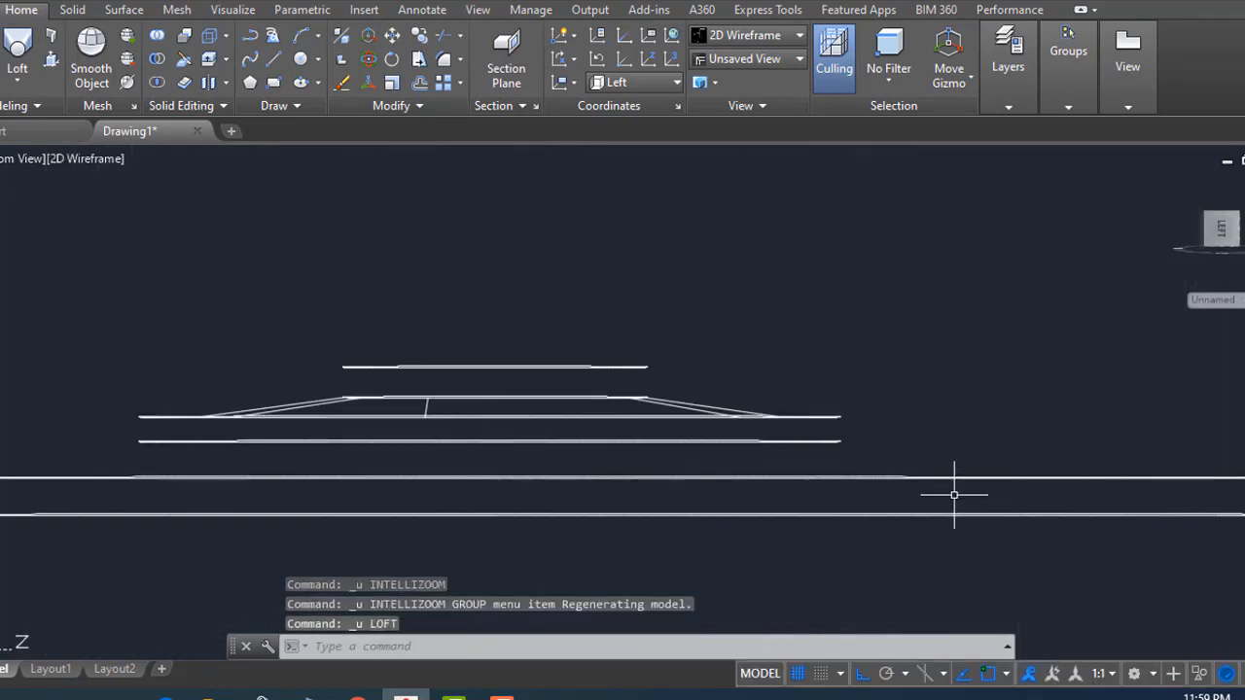
key("Return")
left_click(833, 342)
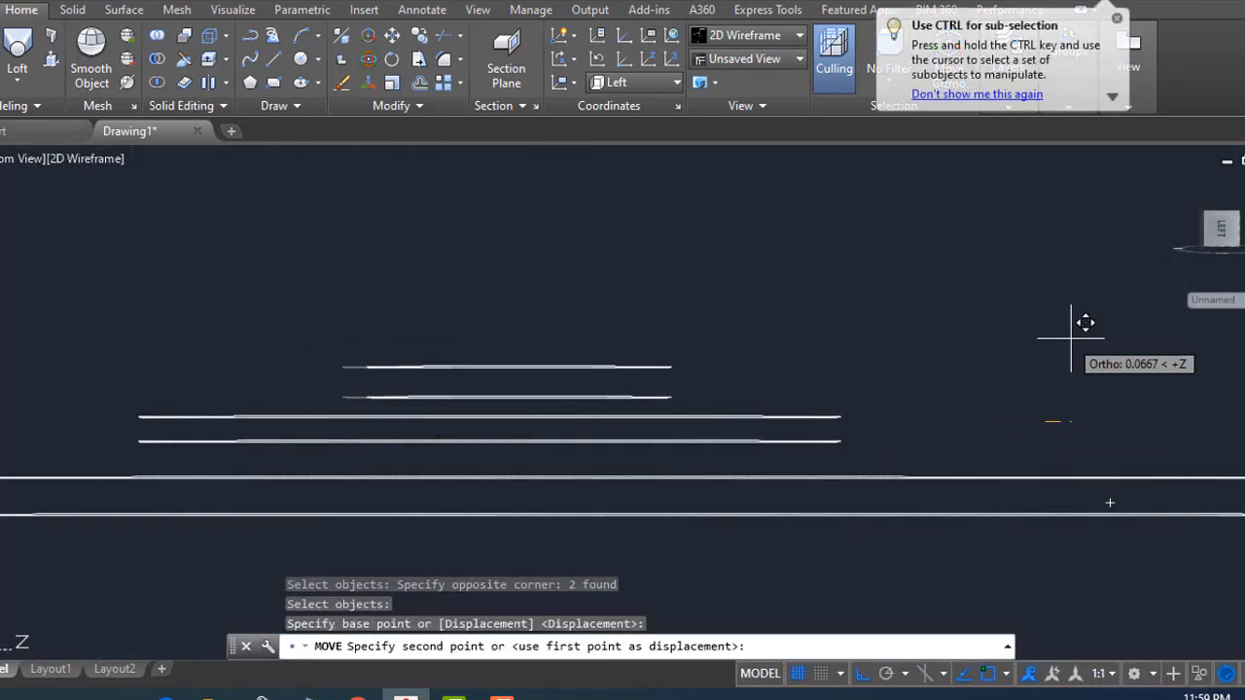
key("Escape")
- Set the UCS to World and move both small circles straight up, away from the inner polylines
left_click(634, 83)
left_click(624, 103)
type("m")
key("Return")
left_click(863, 326)
left_click(326, 404)
key("Return")
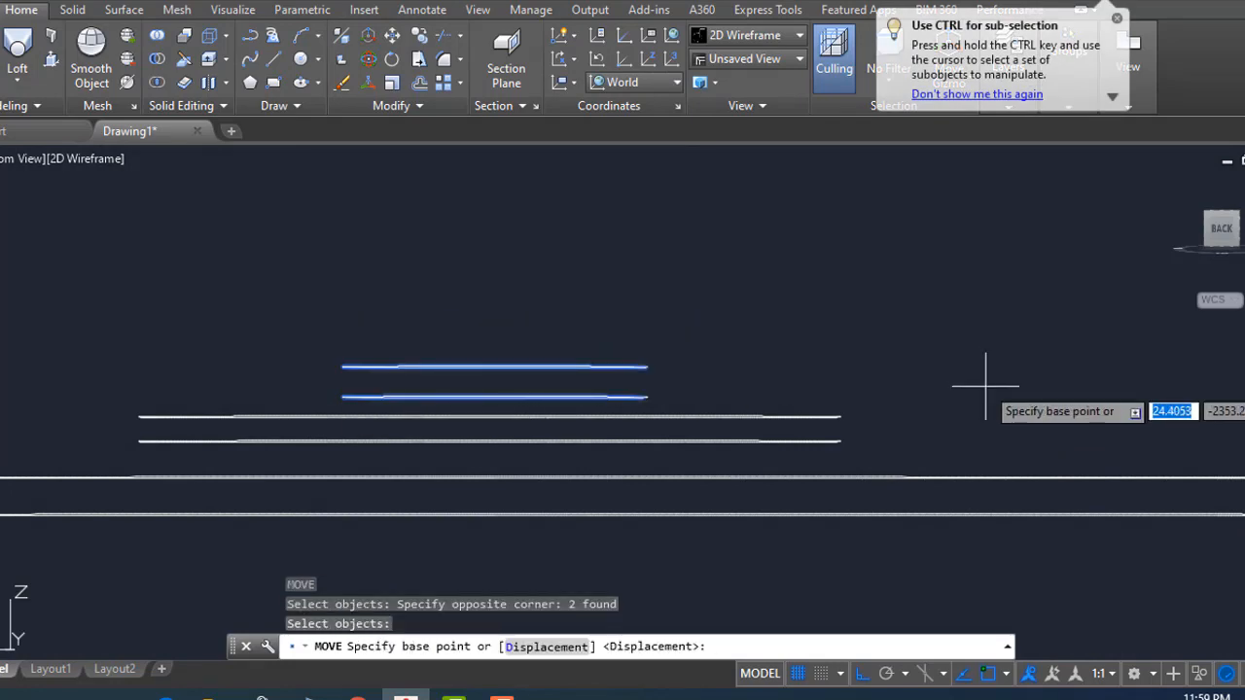
left_click(986, 353)
- Move both small circles and both inner polylines together slightly up, away from the nested profiles
key("Return")
left_click(977, 298)
left_click(101, 450)
key("Return")
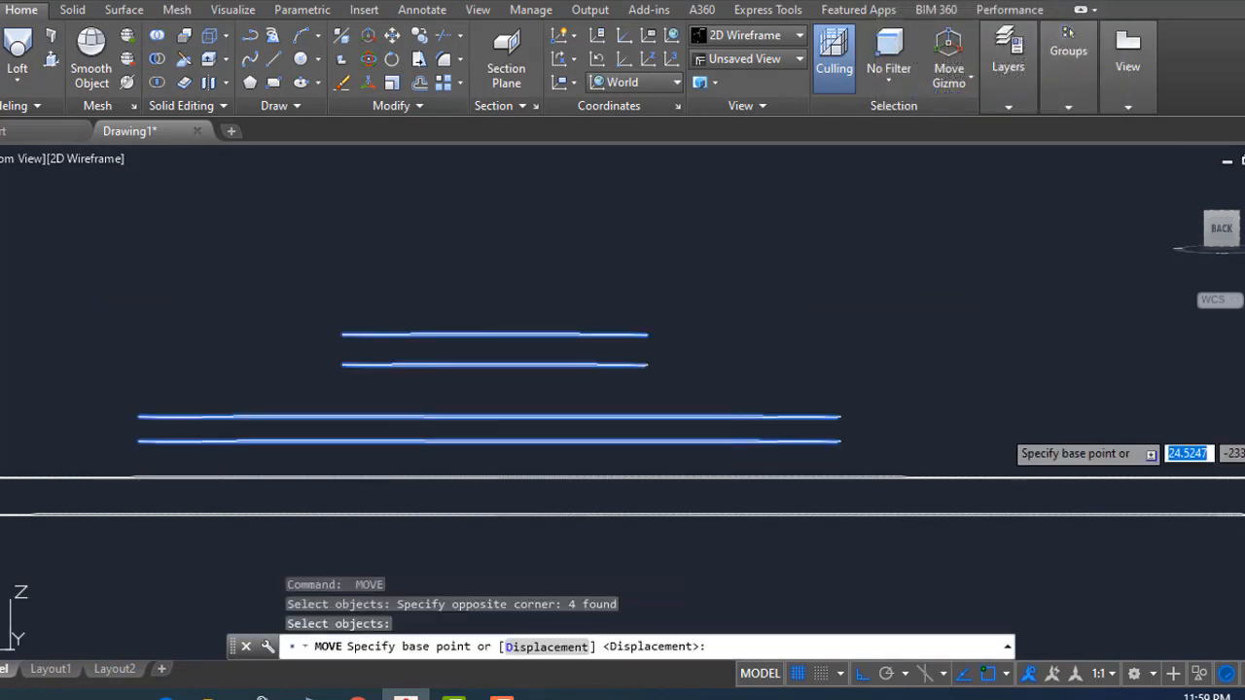
left_click(999, 428)
left_click(999, 405)
- Move the wide curved profile up, away from the rounded rectangle and closer to the nested outlines
scroll(997, 422, "down", 4)
middle_click_drag(994, 423, 898, 499, "shift")
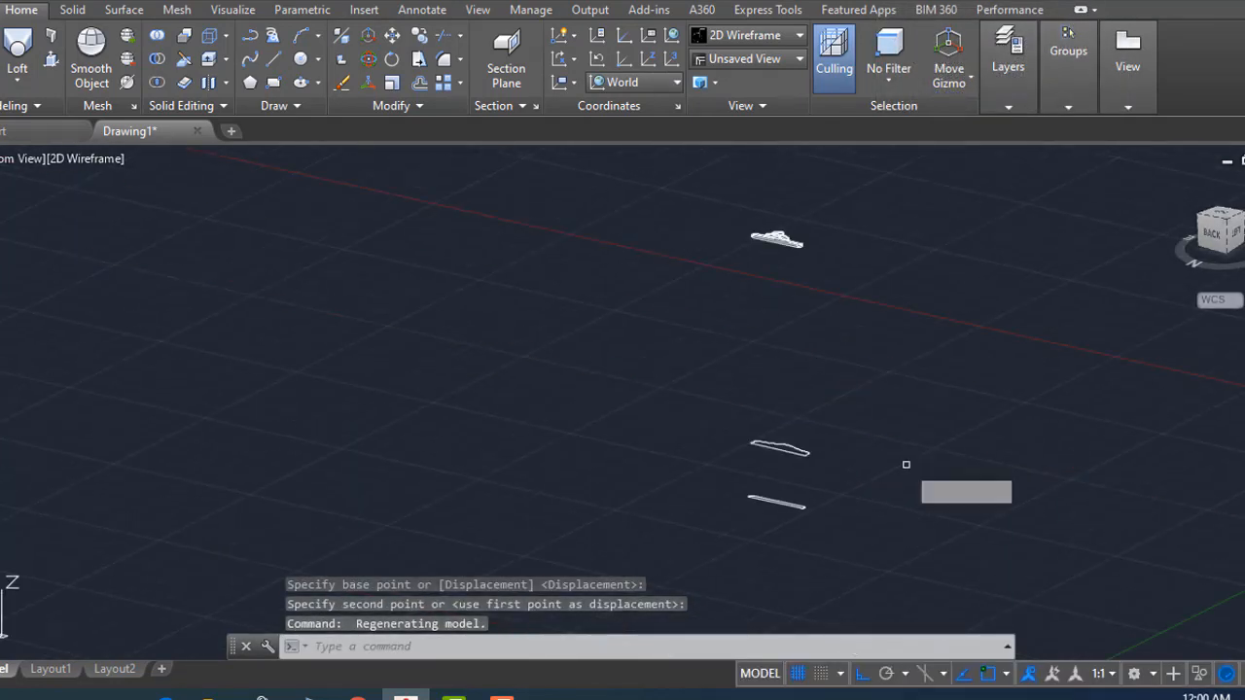
left_click(892, 411)
left_click(572, 473)
key("Return")
left_click(982, 465)
left_click(979, 408)
- Loft a solid between the large circle at the top of the stack and the upper small circle
scroll(973, 416, "down", 5)
left_click(20, 46)
scroll(1002, 275, "up", 7)
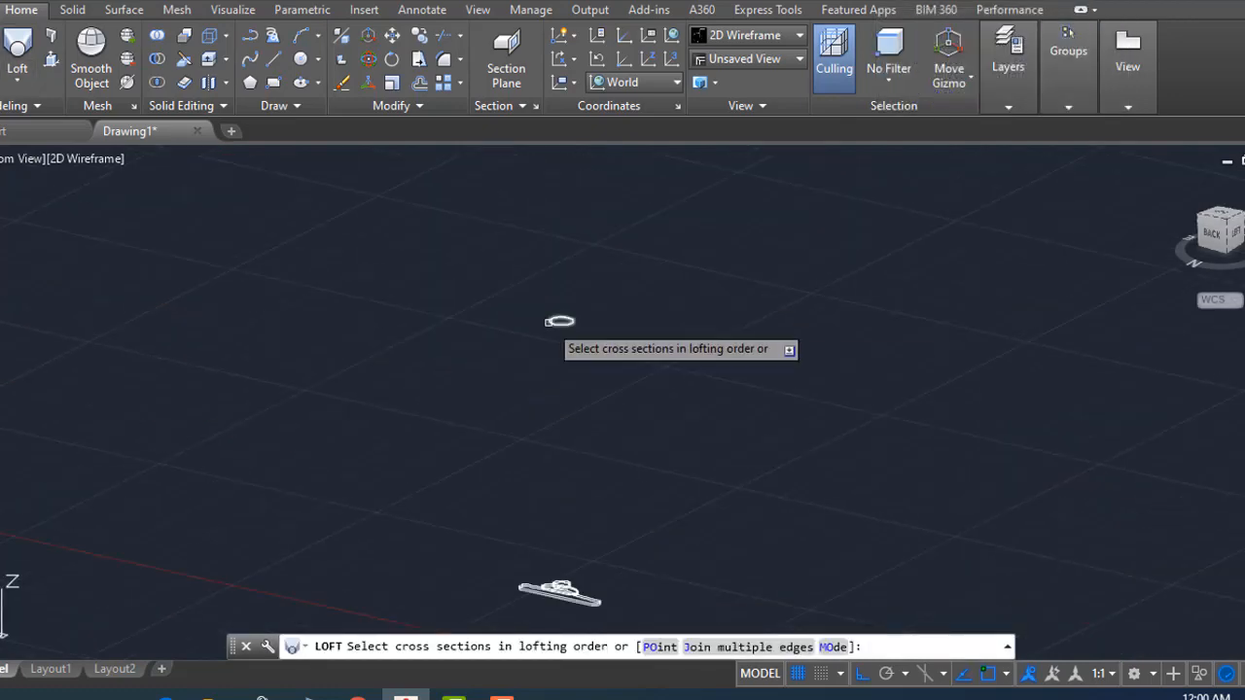
left_click(548, 322)
scroll(561, 620, "up", 8)
left_click(606, 350)
key("Return")
key("Return")
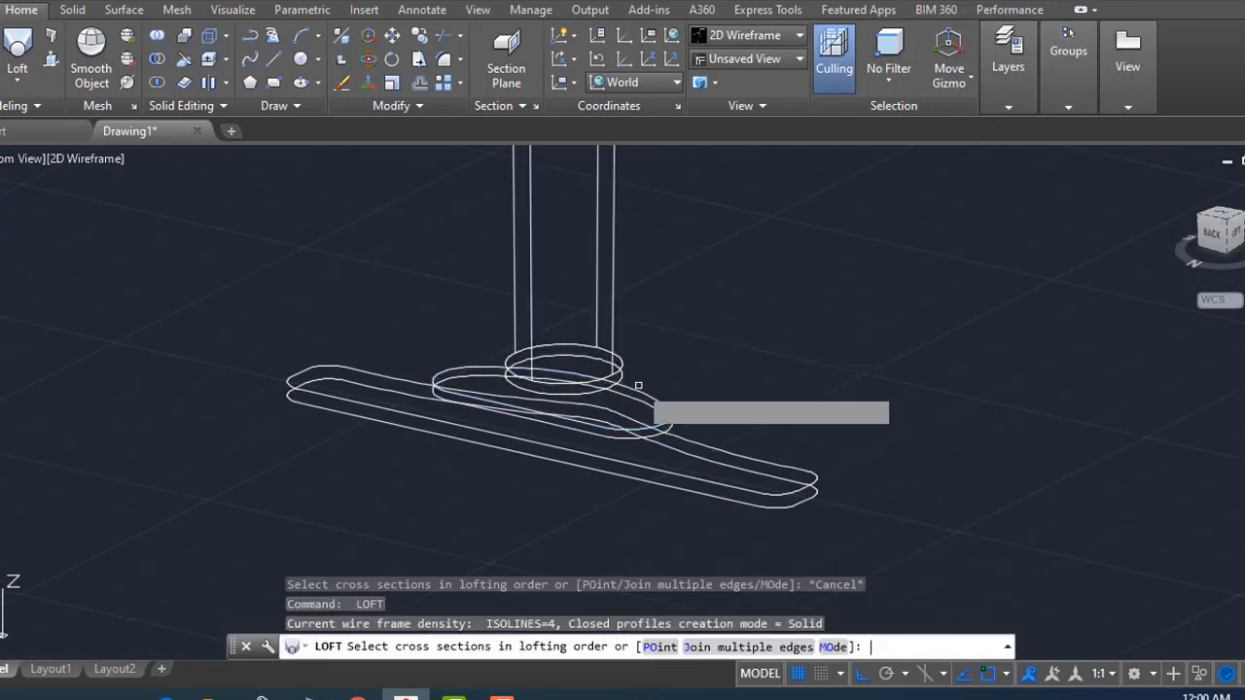
- Loft a solid between the lower small circle and the upper inner polyline
left_click(621, 378)
left_click(650, 398)
key("Return")
key("Return")
key("Return")
- Loft a solid between the lower inner polyline and the upper wide curved profile
left_click(672, 427)
left_click(798, 470)
key("Return")
key("Return")
key("Return")
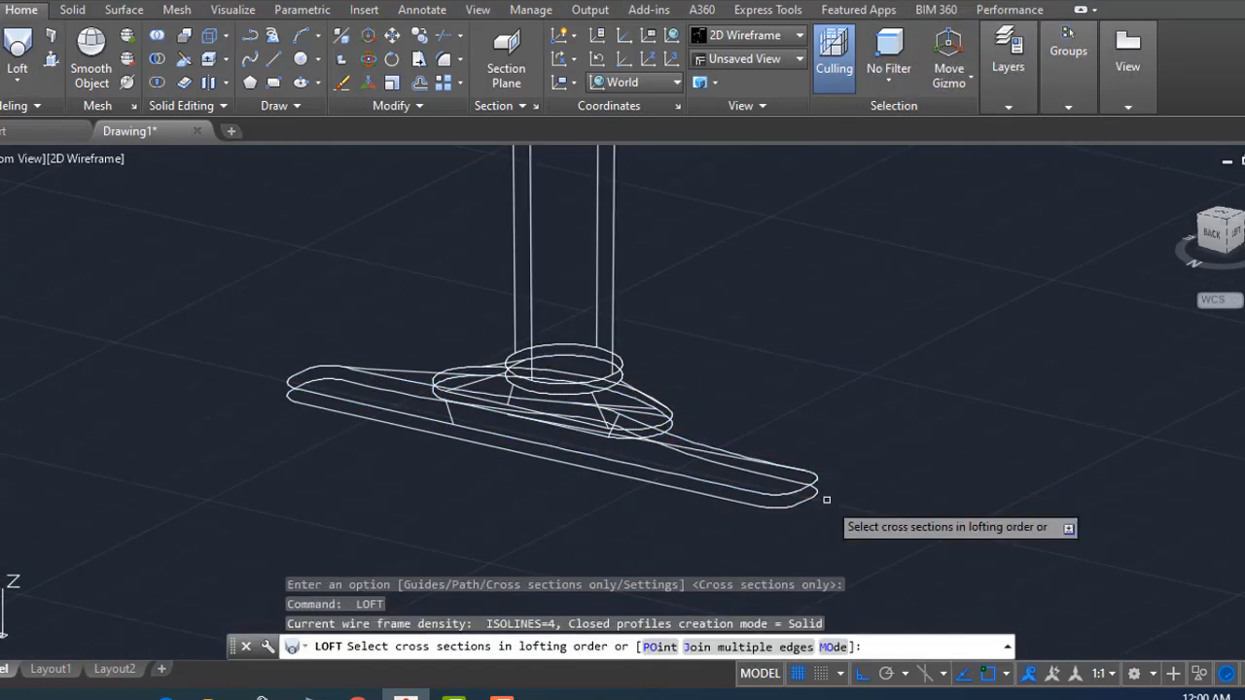
- Loft the blade from the lower wide curved profile down through the two outlines beneath it
left_click(818, 494)
scroll(827, 499, "down", 8)
left_click(842, 538)
scroll(842, 539, "down", 2)
left_click(867, 474)
key("Return")
key("Return")
- Set the UCS to Left and rotate the handle slightly about a point beside the joint
middle_click_drag(939, 422, 768, 253, "shift")
middle_click_drag(768, 253, 745, 427)
scroll(721, 296, "up", 5)
left_click(637, 83)
left_click(619, 173)
type("ro")
key("Return")
left_click_drag(709, 295, 581, 379)
key("Return")
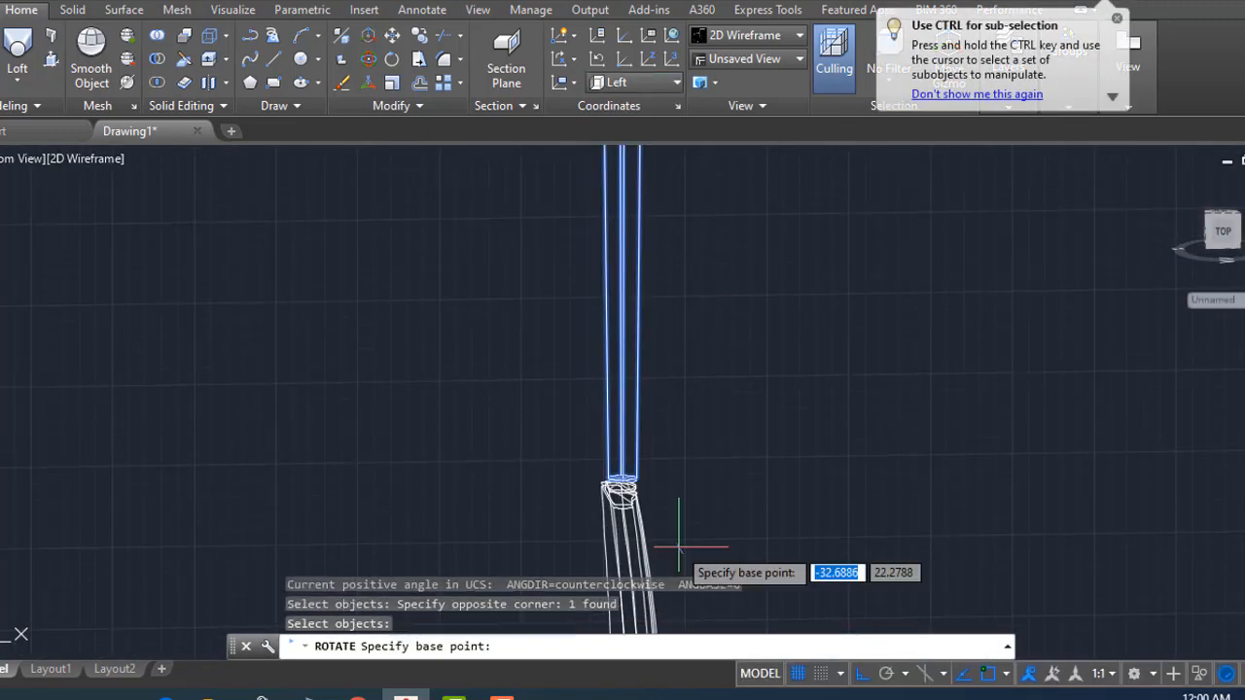
scroll(953, 415, "down", 3)
left_click(953, 429)
scroll(775, 469, "up", 6)
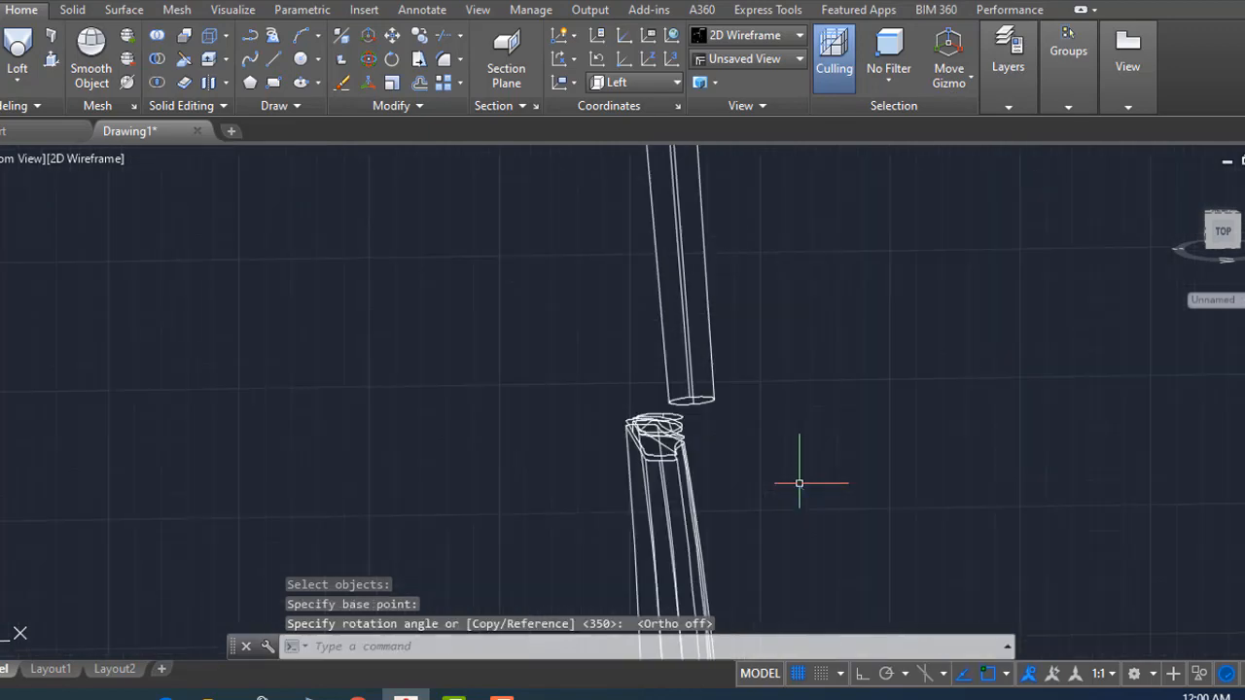
- Move the rotated handle back toward the shoulder pieces at the top of the blade
key("m")
key("Return")
left_click_drag(778, 291, 632, 365)
key("Return")
left_click(1102, 353)
left_click(1062, 361)
key("Return")
left_click(806, 291)
key("Return")
left_click(1056, 277)
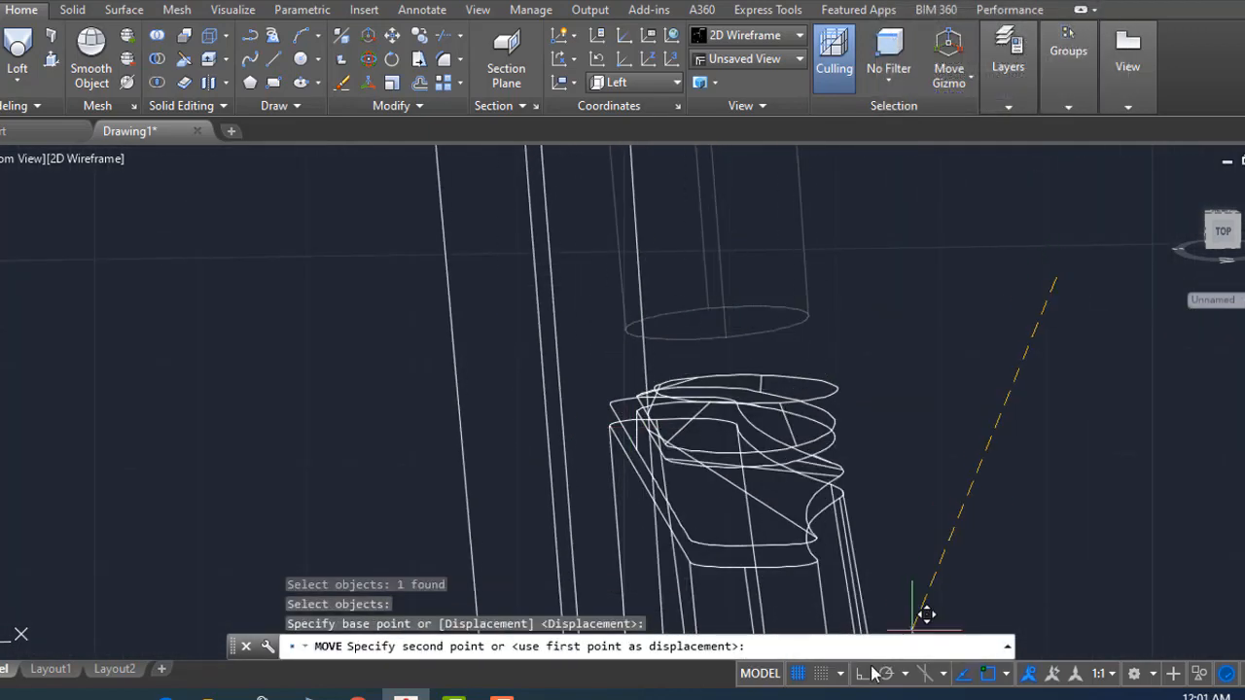
- Move the handle into place so its lower end meets the top of the shoulder
key("Return")
left_click_drag(852, 268, 768, 317)
key("Return")
left_click(906, 307)
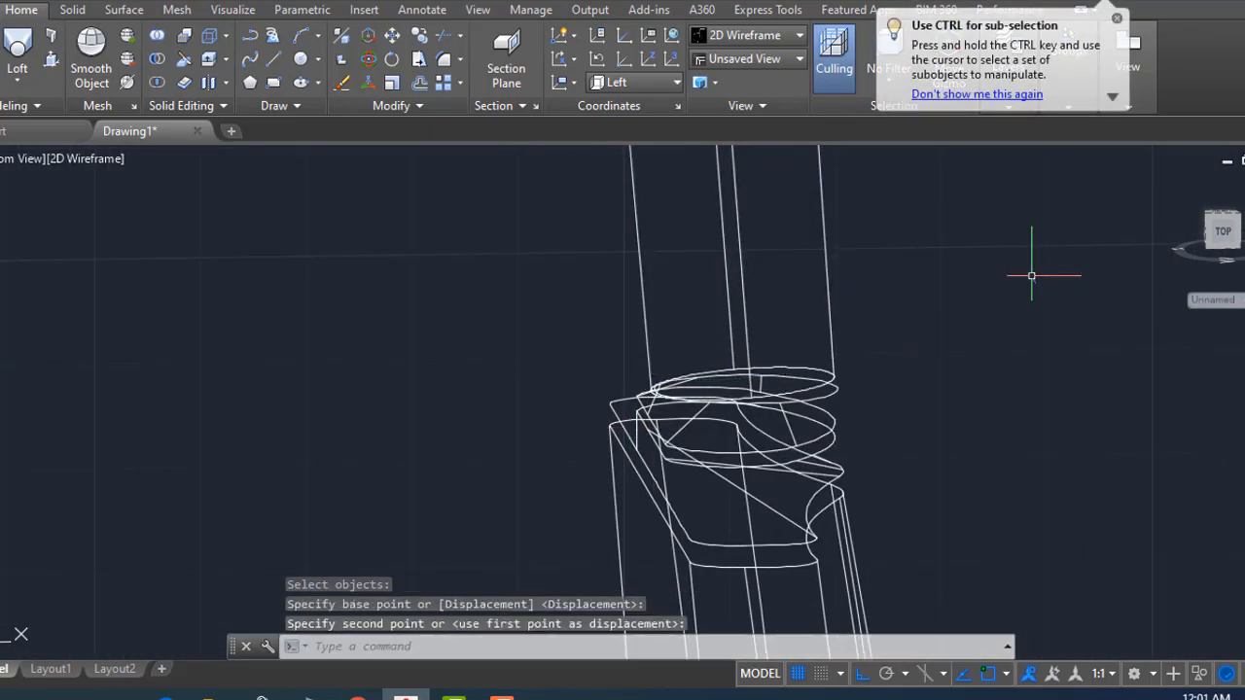
left_click(1031, 276)
key("Return")
left_click(1033, 282)
key("Escape")
- Display the model in the Realistic visual style
left_click(93, 158)
left_click(142, 269)
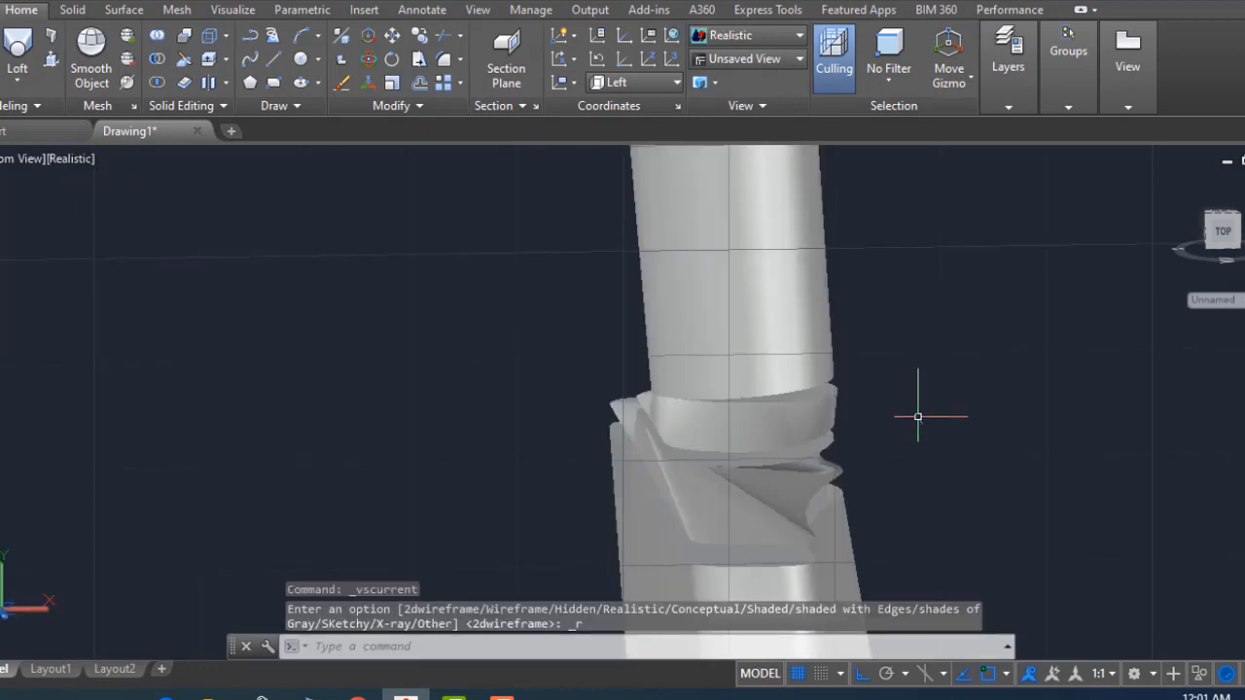
middle_click_drag(917, 416, 1005, 478, "shift")
- Undo the style change, the handle's rotation and moves, the UCS change and the last two lofts
key("ctrl+z")
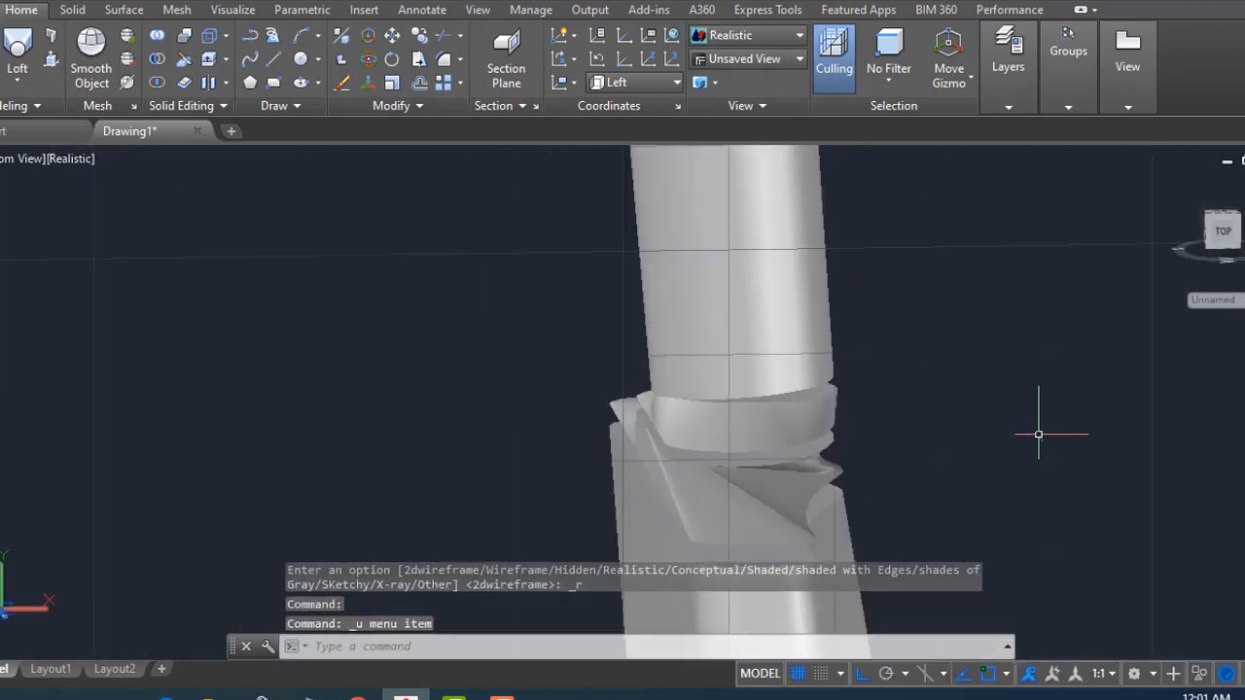
key("ctrl+z")
key("ctrl+z")
key("ctrl+z")
key("ctrl+z")
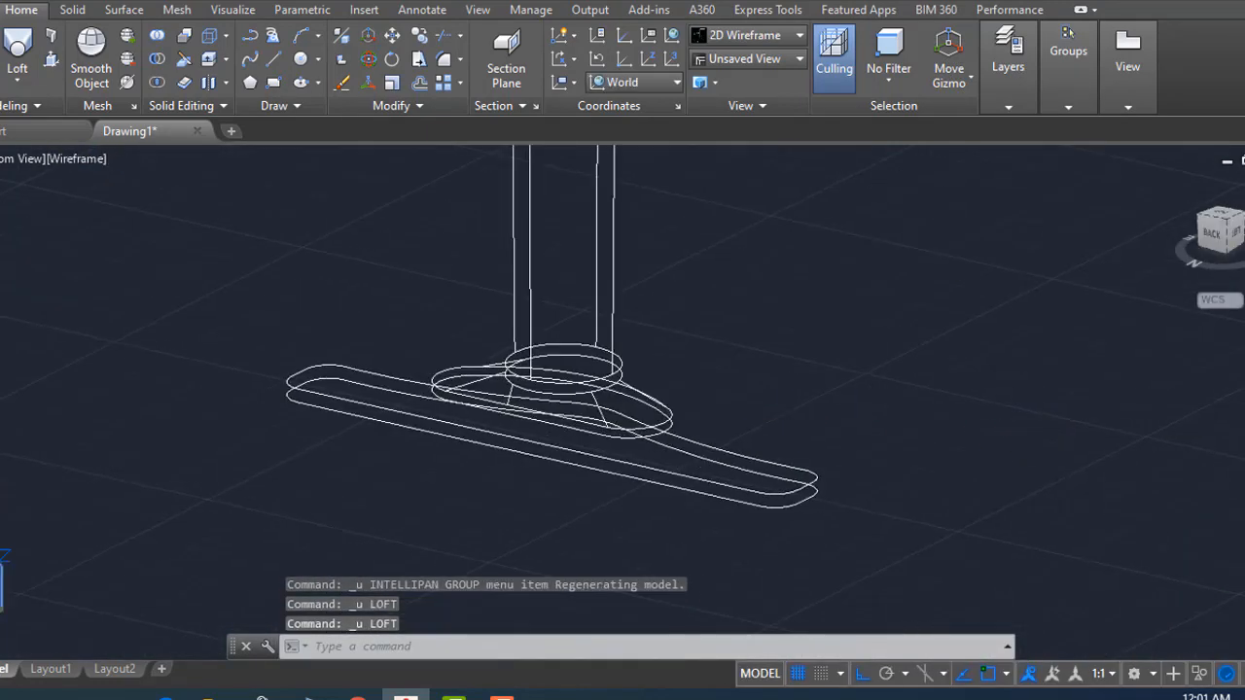
- Loft a solid shoulder between the lower inner polyline and the upper wide curved profile
middle_click_drag(972, 394, 520, 438, "shift")
left_click(18, 48)
scroll(567, 467, "up", 3)
left_click(561, 449)
left_click(570, 416)
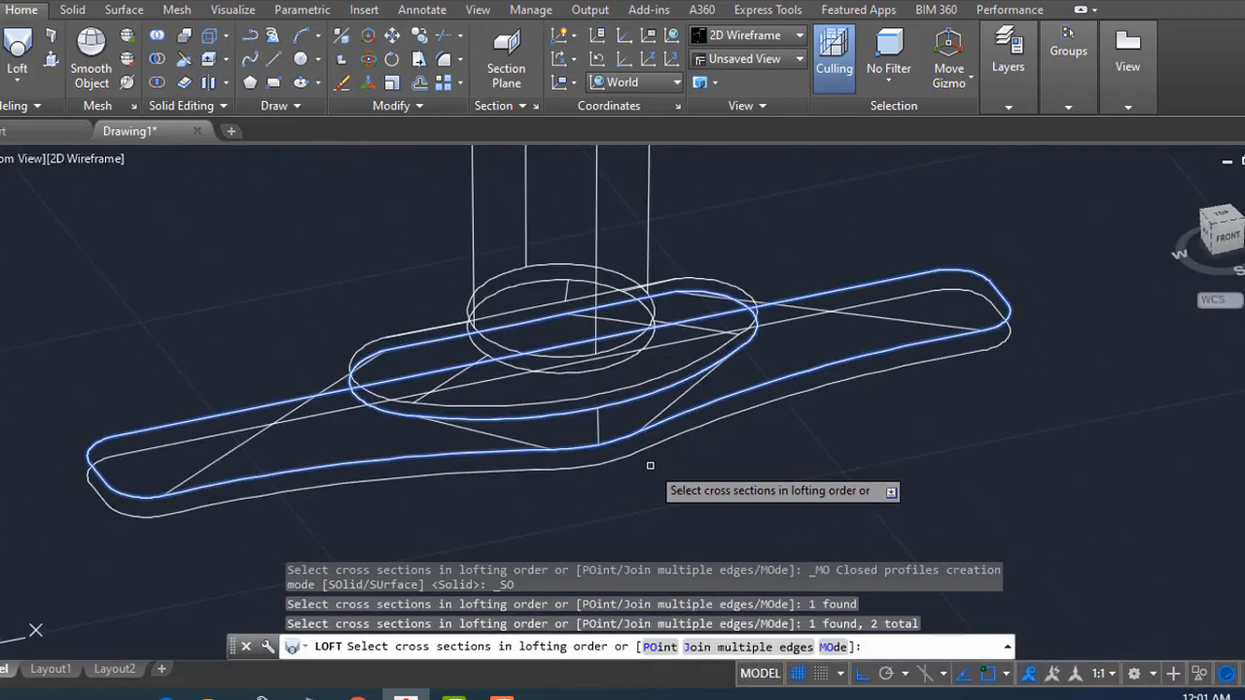
left_click_drag(649, 466, 755, 439, "shift")
key("Return")
key("Return")
- Switch the view to the Realistic visual style
middle_click_drag(756, 438, 853, 423, "shift")
left_click(86, 158)
left_click(175, 268)
scroll(739, 375, "down", 7)
- Loft the solid blade from the lower wide curved profile through the two outlines further down
left_click(17, 48)
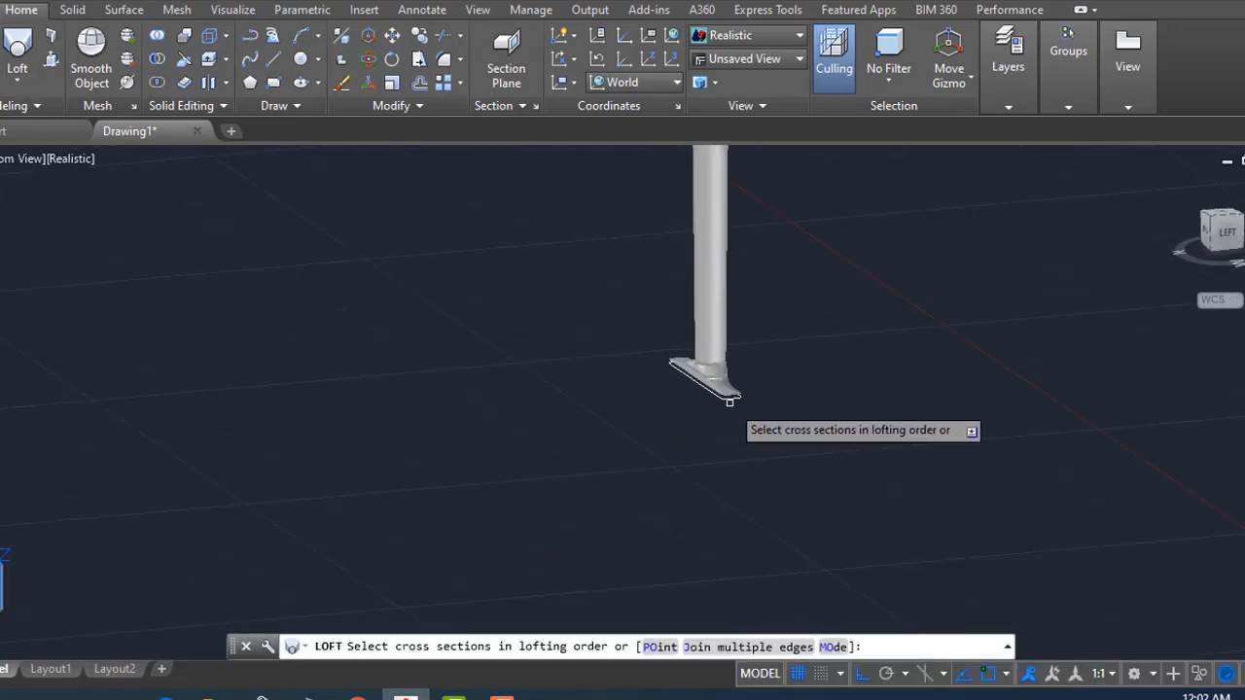
left_click(730, 402)
scroll(743, 472, "down", 4)
middle_click_drag(744, 603, 750, 424)
left_click(728, 407)
left_click(718, 532)
key("Return")
key("Return")
- Move the wide shoulder solid down in two moves until it sits flush on the blade
scroll(700, 243, "up", 10)
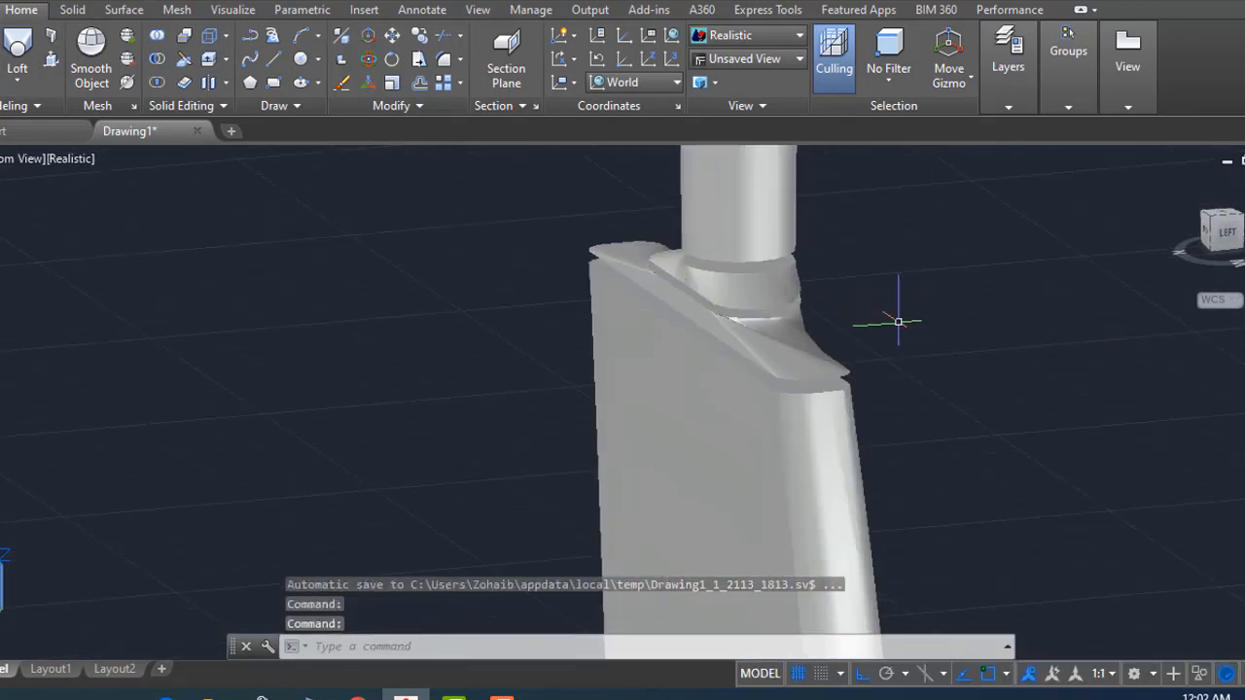
scroll(897, 321, "up", 4)
type("m")
key("Return")
left_click(775, 376)
key("Return")
left_click(986, 270)
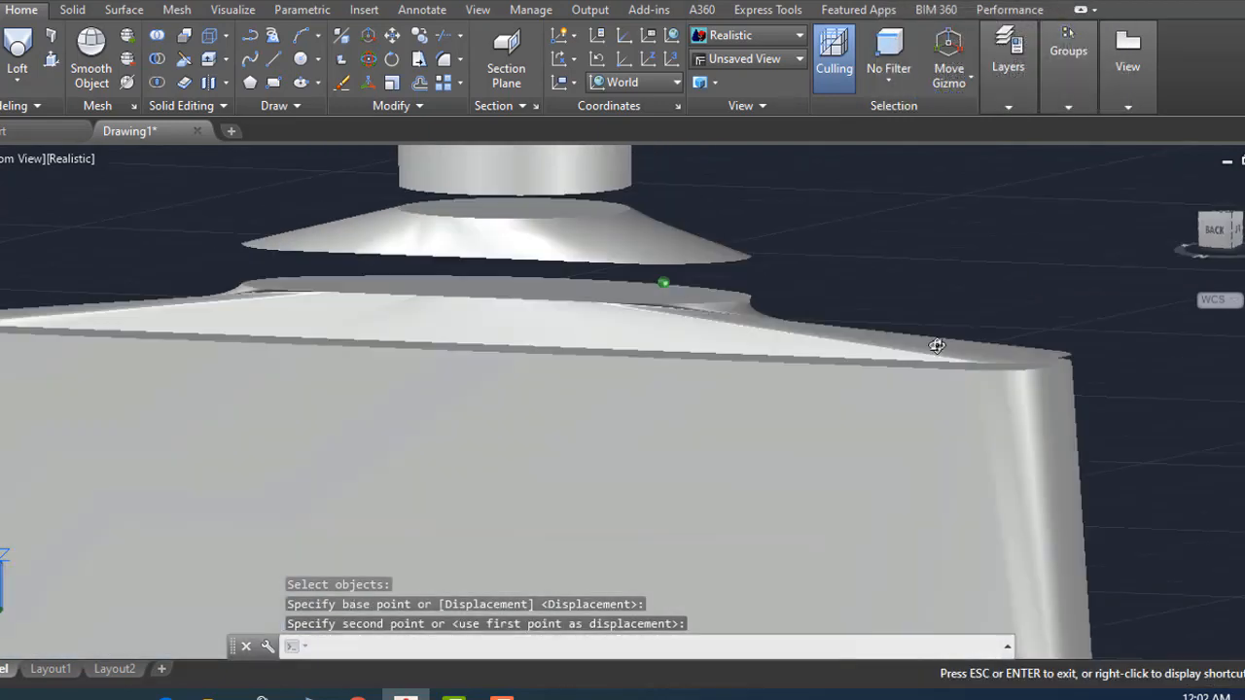
key("Return")
left_click(833, 331)
key("Return")
left_click(970, 185)
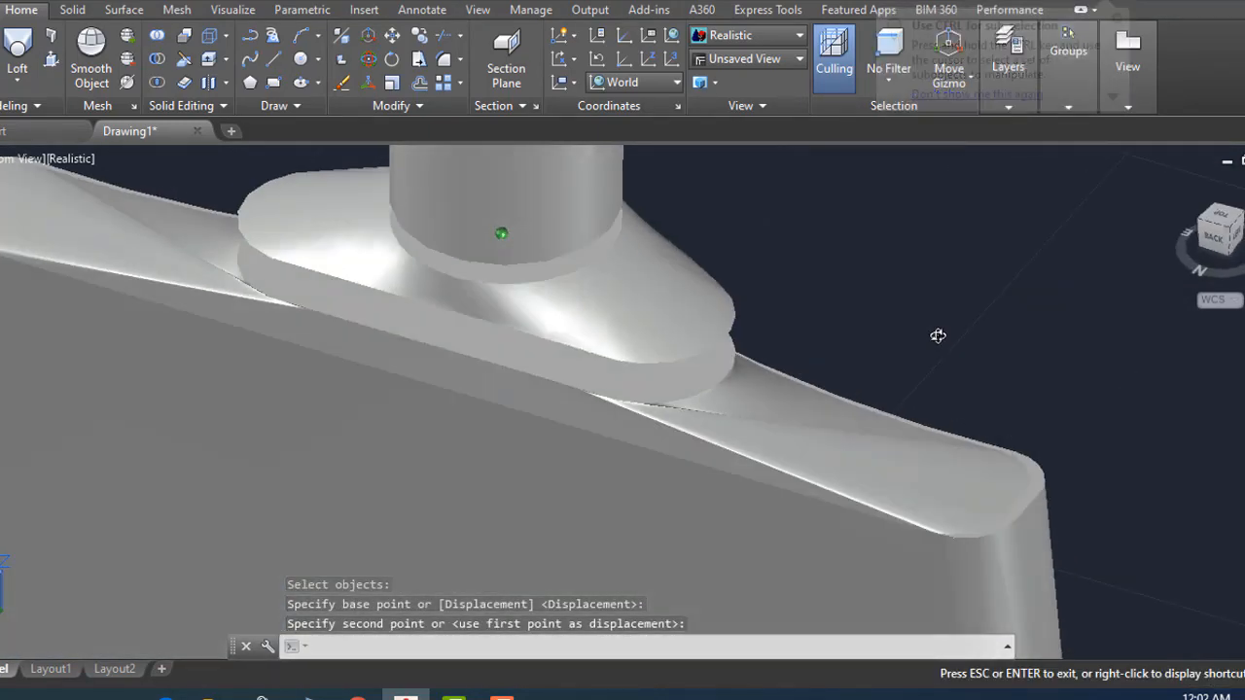
- Move the upper shoulder solid below the handle down onto the wide shoulder solid
left_click(936, 337)
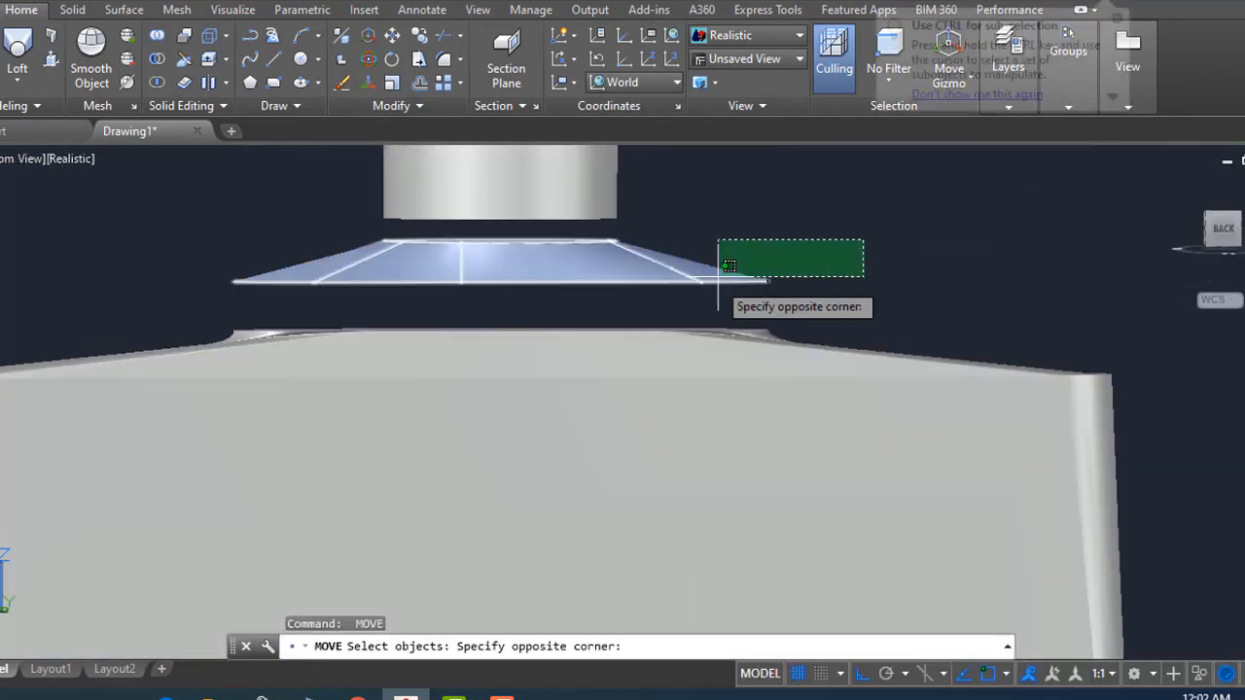
left_click(717, 278)
key("Return")
left_click(937, 225)
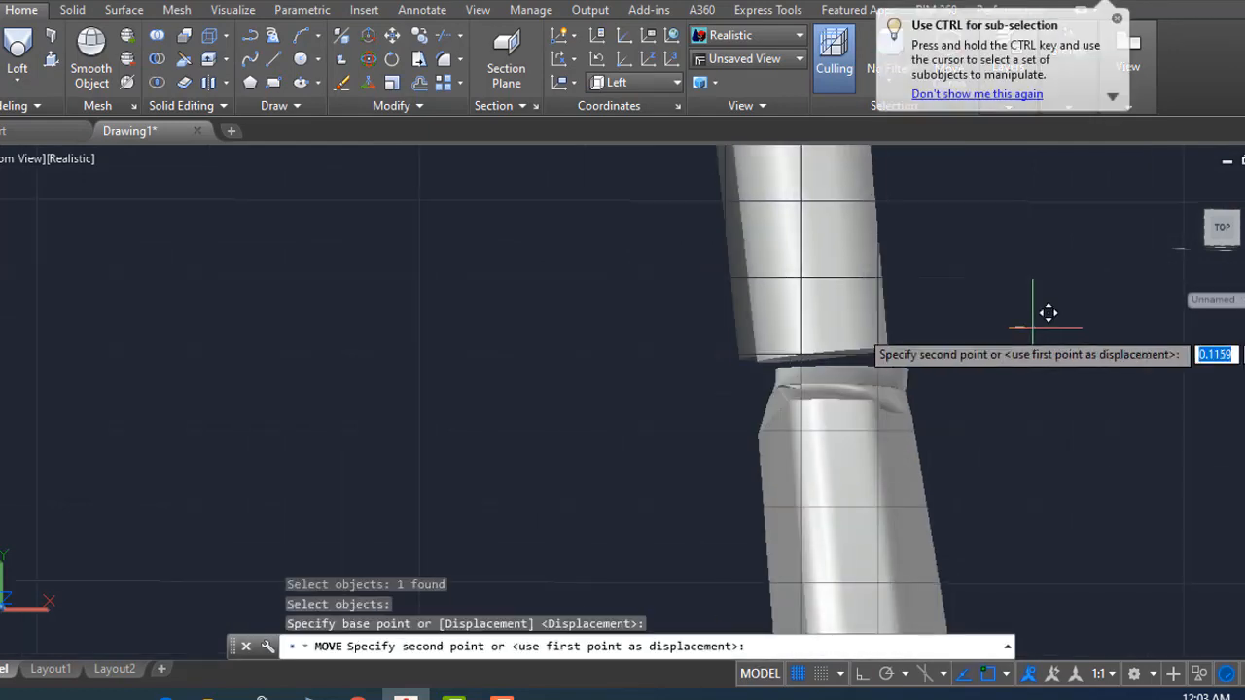
- Undo the handle's tilt and its last moves
key("F8")
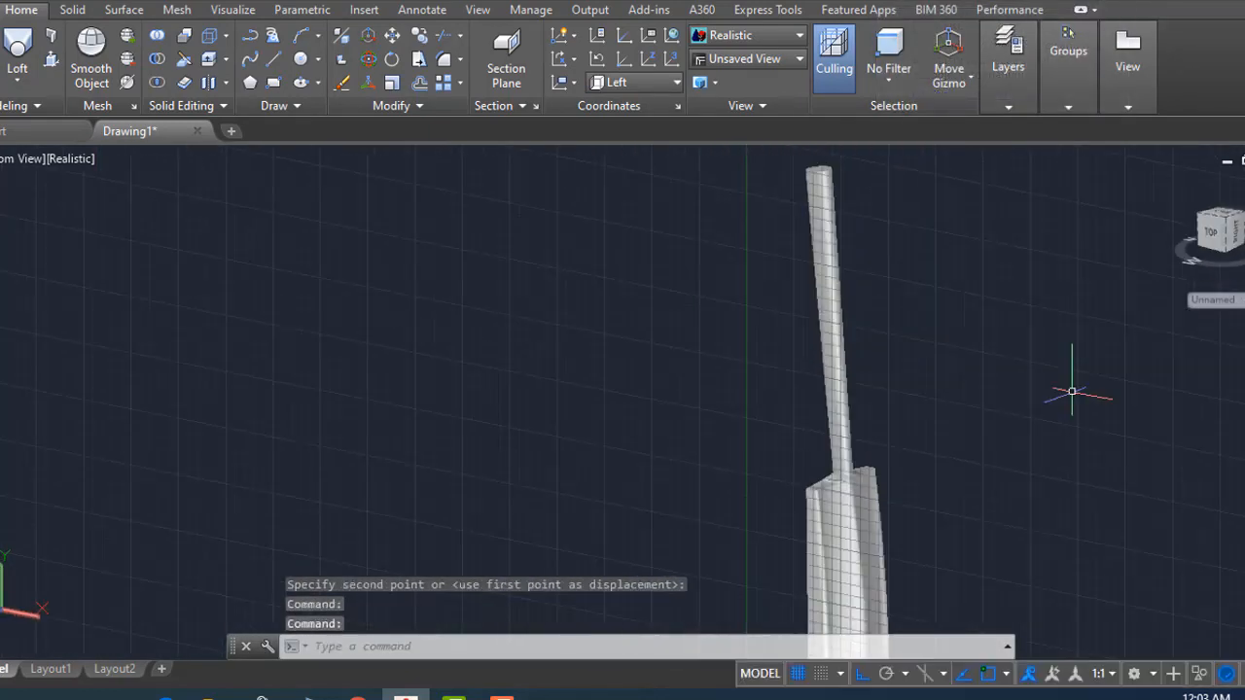
middle_click_drag(710, 453, 1082, 442, "shift")
key("ctrl+z")
key("ctrl+z")
key("ctrl+z")
key("ctrl+z")
key("ctrl+z")
- Rotate the handle slightly in the Left UCS about a point beside the joint, with ortho off
left_click(924, 276)
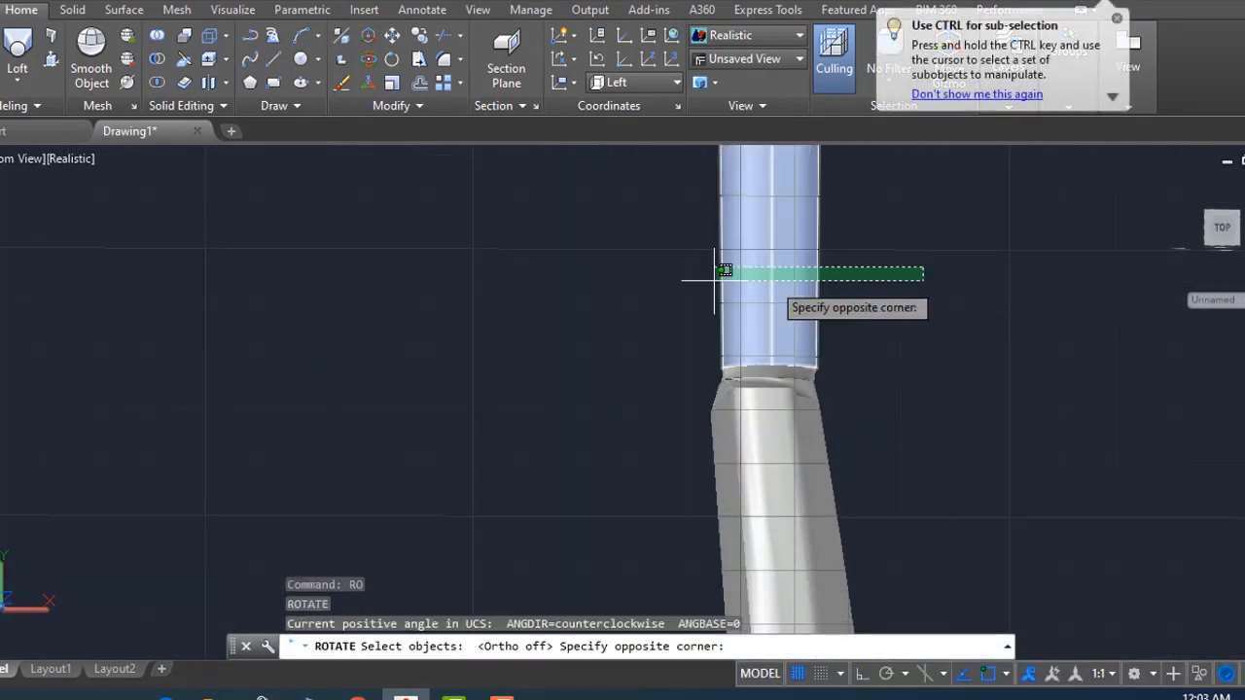
left_click(722, 270)
key("Return")
left_click(899, 361)
left_click(1124, 352)
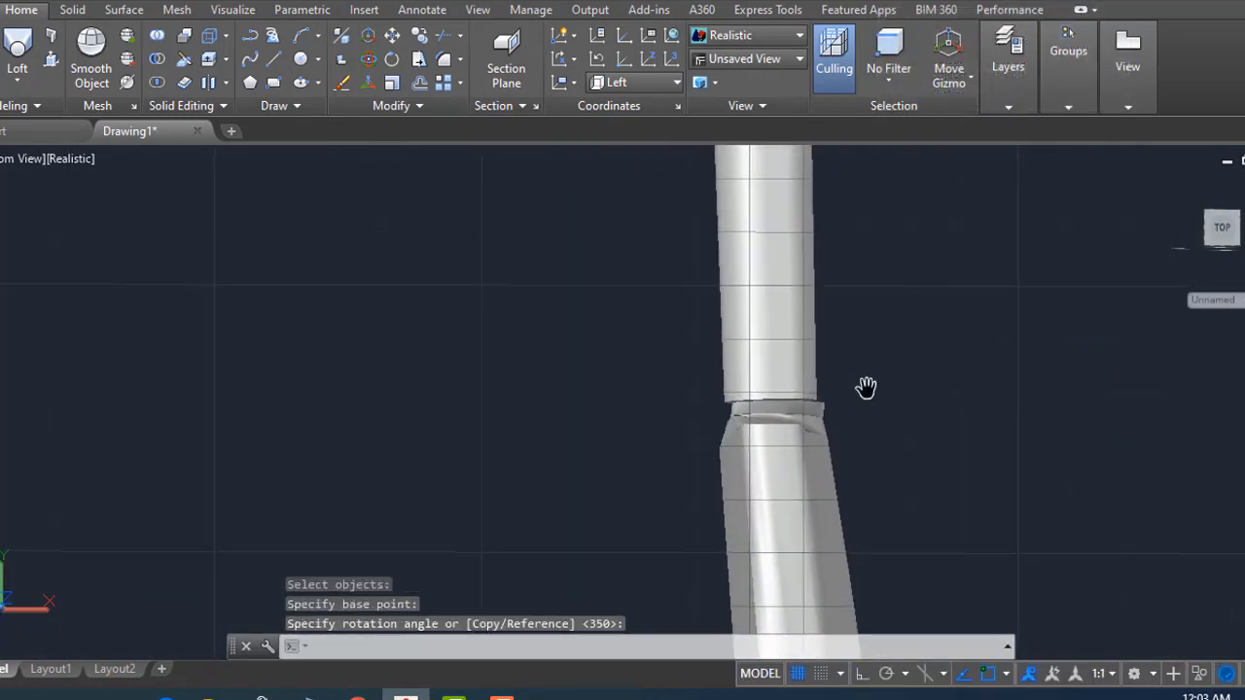
- Move the tilted handle onto the top of the shoulder to close the gap at the joint
scroll(864, 391, "up", 4)
type("m")
key("Return")
left_click(865, 267)
left_click(930, 322)
key("Return")
left_click(438, 335)
left_click(868, 275)
key("Return")
left_click(903, 260)
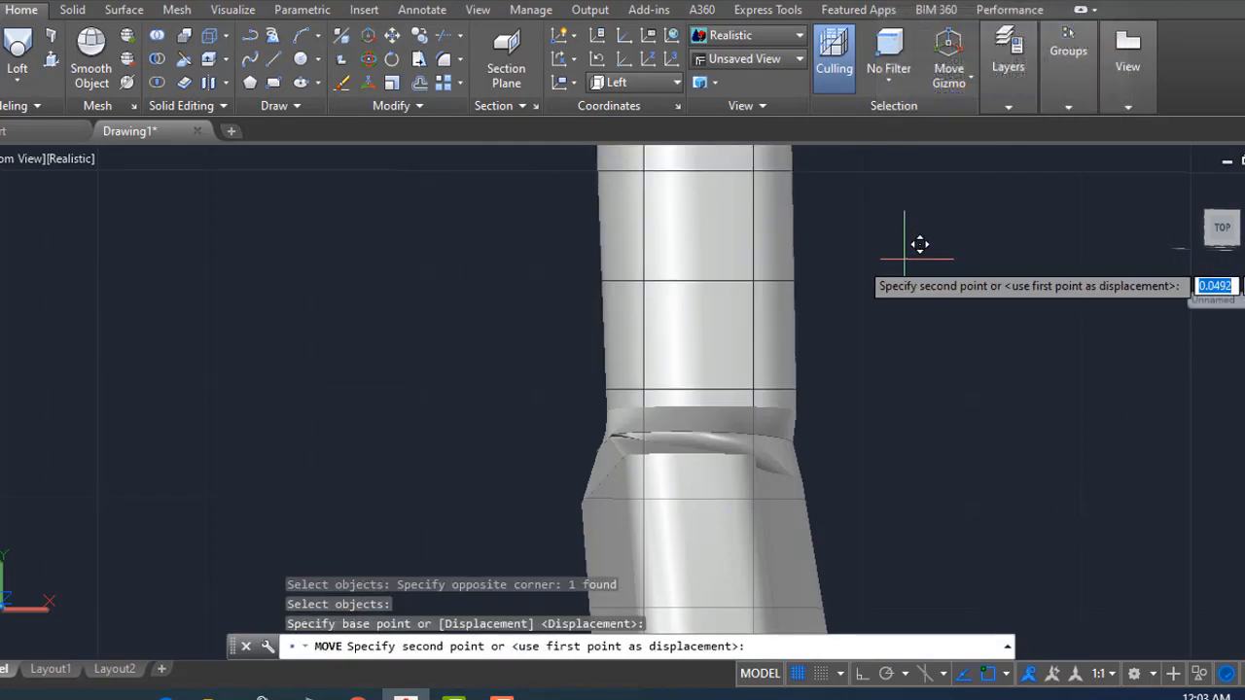
left_click(904, 264)
- Set the UCS back to World
middle_click_drag(909, 282, 937, 371, "shift")
left_click(633, 107)
middle_click_drag(1008, 314, 926, 326, "shift")
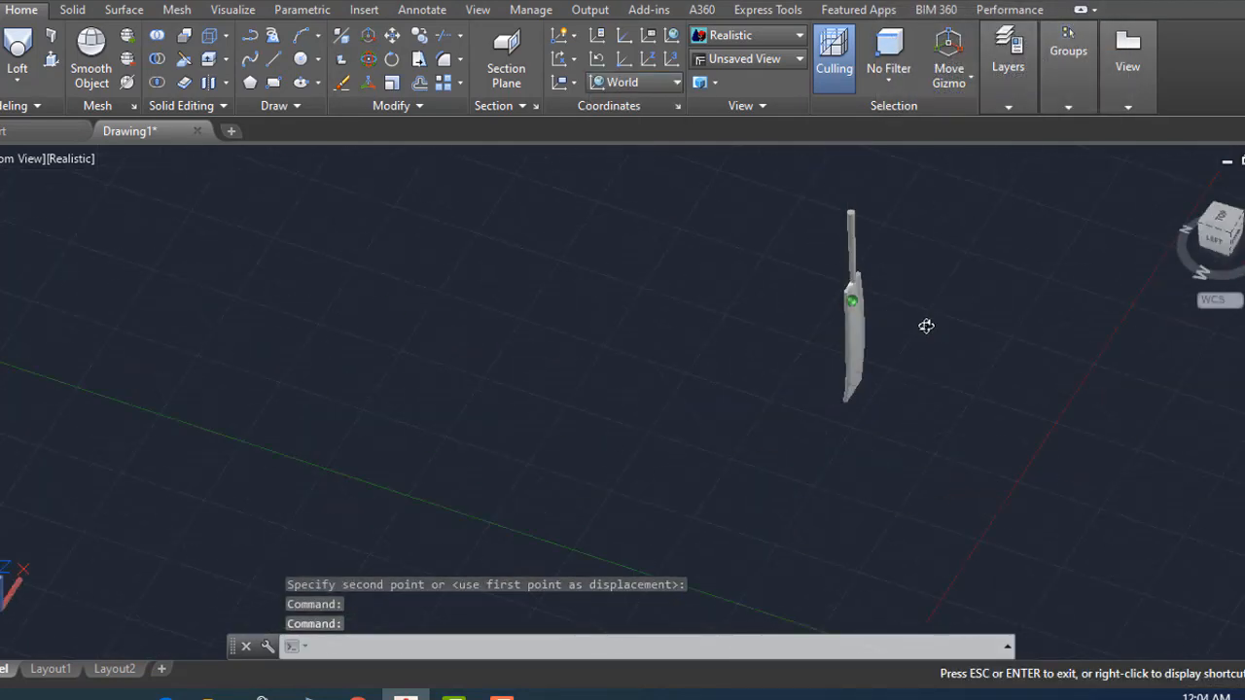
- Try to join the handle, both shoulder solids and the blade into one object
type("j")
key("Return")
left_click(1008, 70)
left_click(1019, 178)
left_click(589, 24)
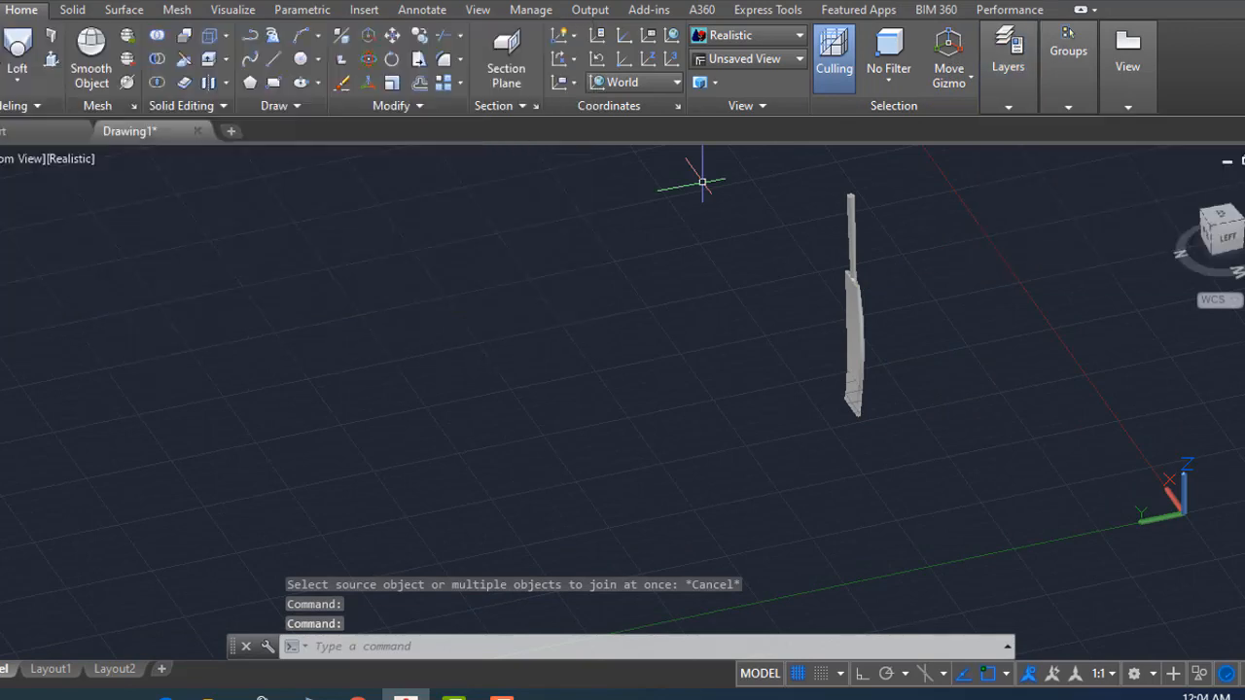
left_click(988, 249)
key("Escape")
key("Return")
left_click(955, 233)
left_click(574, 465)
key("Return")
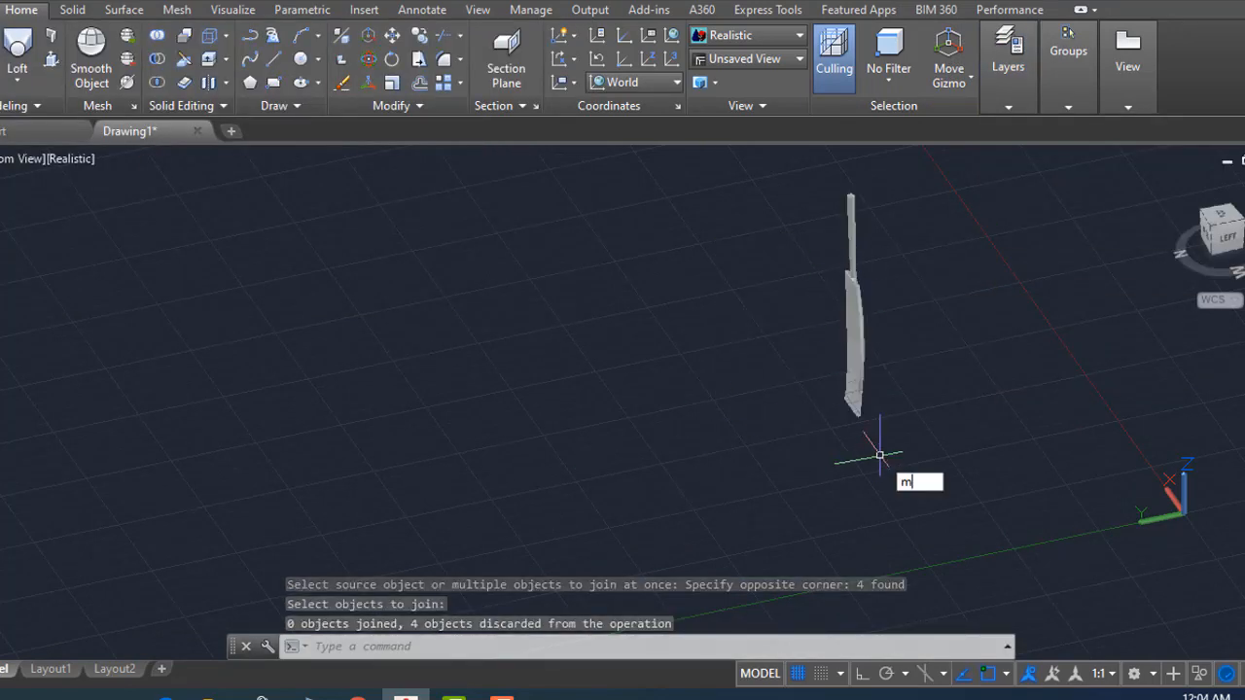
- Move all four bat solids together straight down along Z toward the ground plane, with ortho on
key("Return")
left_click(998, 343)
left_click(811, 442)
key("Return")
left_click(925, 433)
left_click(863, 673)
left_click(927, 382)
middle_click_drag(928, 382, 912, 276, "shift")
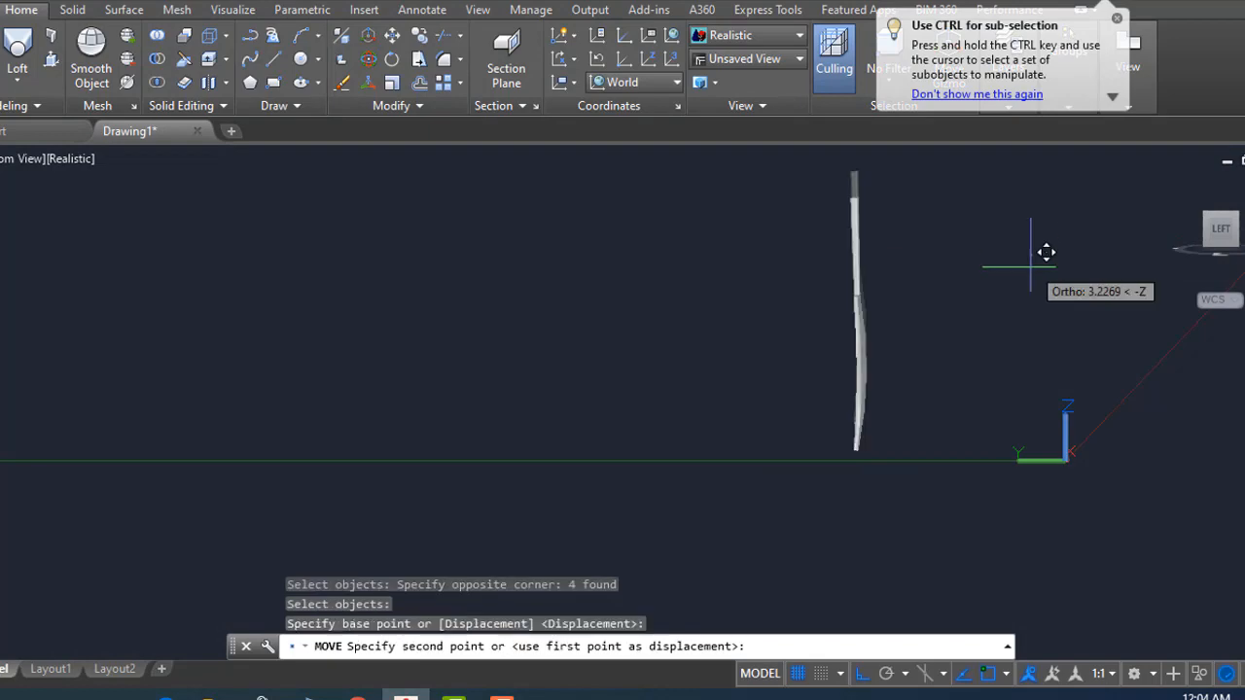
left_click(959, 408)
middle_click_drag(958, 409, 968, 420, "shift")
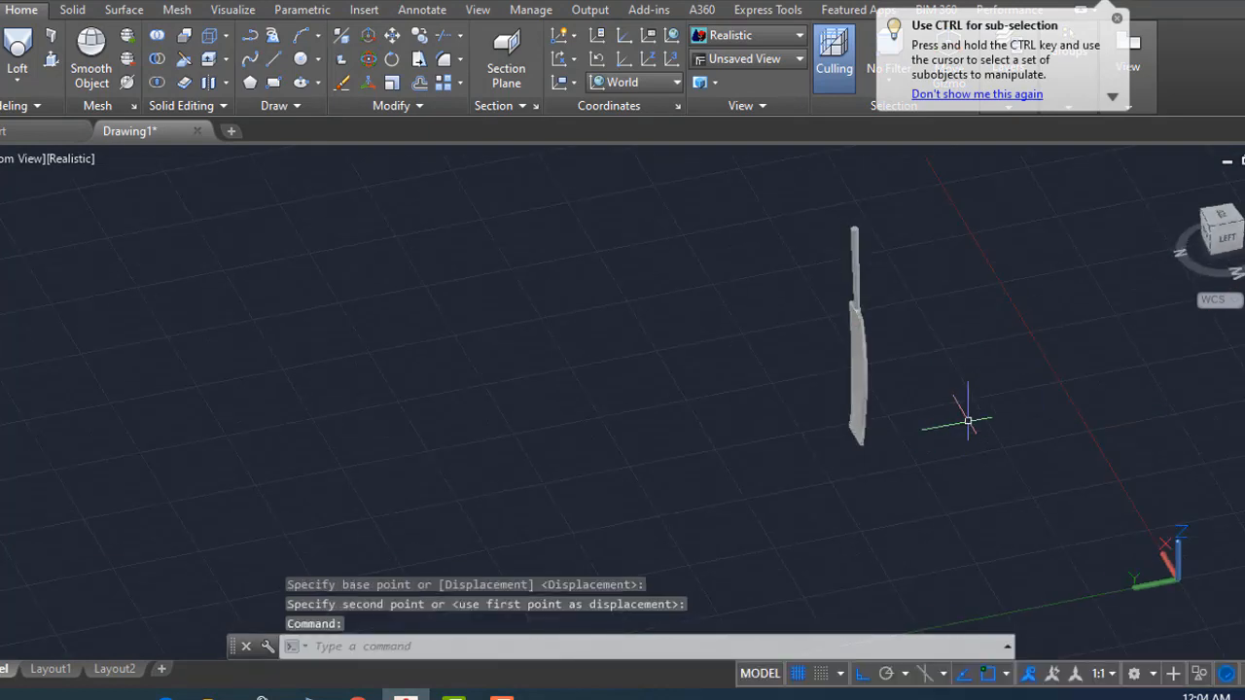
- Nudge the whole bat slightly up along the Z axis
key("Return")
left_click(950, 250)
left_click(700, 483)
key("Return")
left_click(970, 467)
left_click(970, 462)
scroll(969, 462, "down", 2)
scroll(1058, 446, "down", 4)
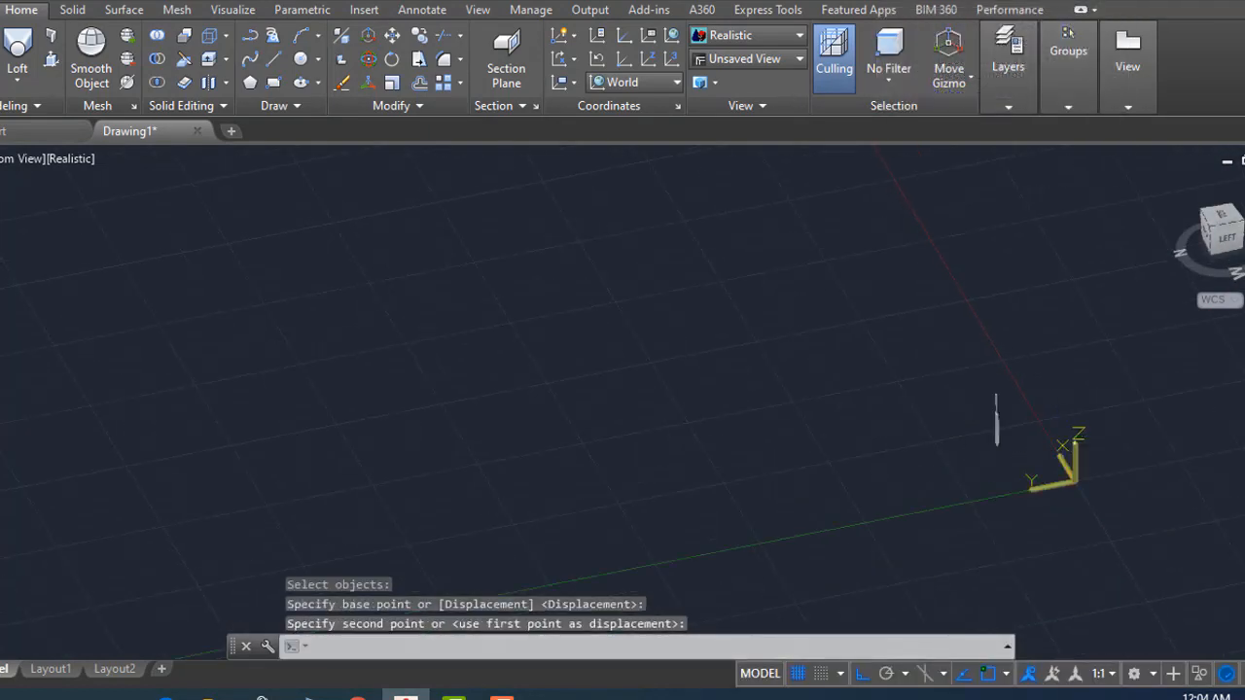
- Create a large rectangular planar surface on the ground around the bat and the origin
left_click(124, 9)
left_click(64, 35)
left_click(714, 312)
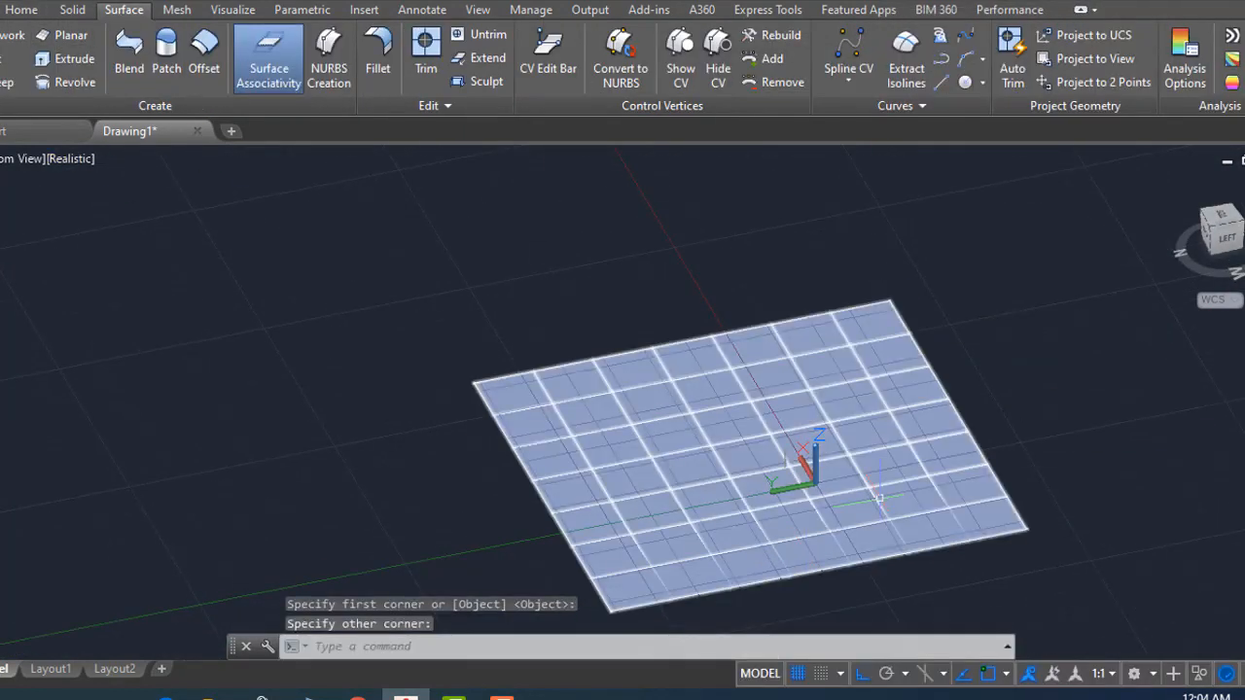
left_click(781, 405)
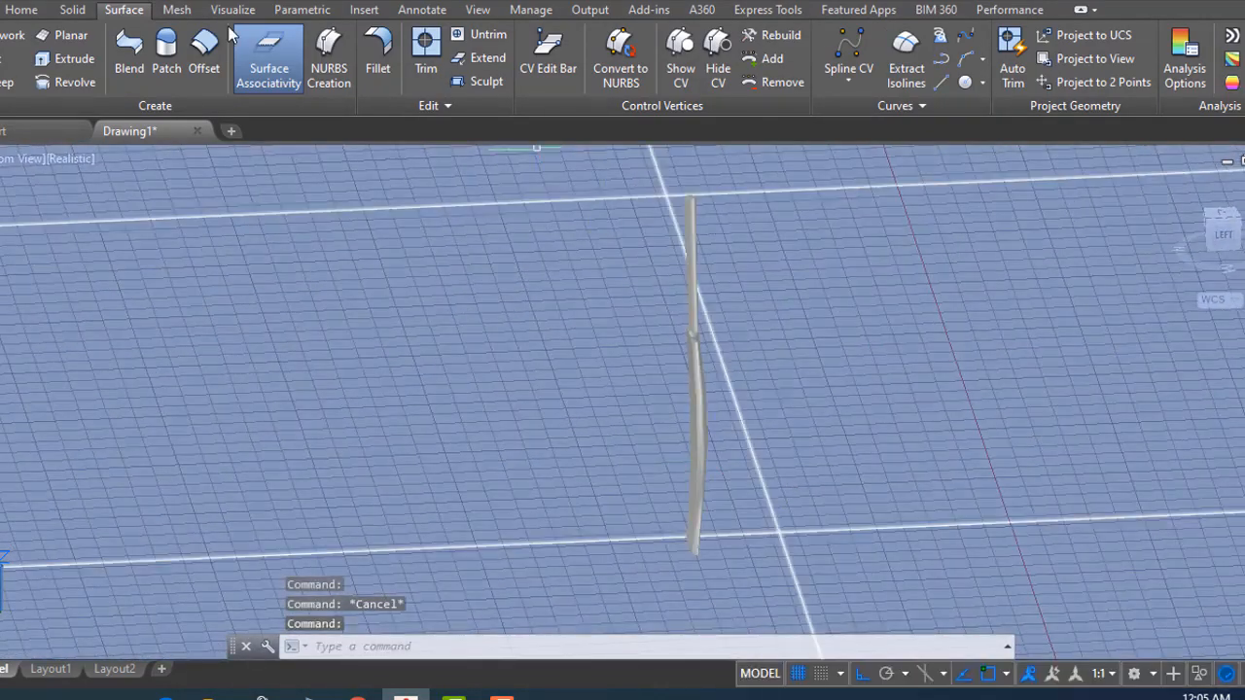
- Set the UCS to Left
left_click(21, 9)
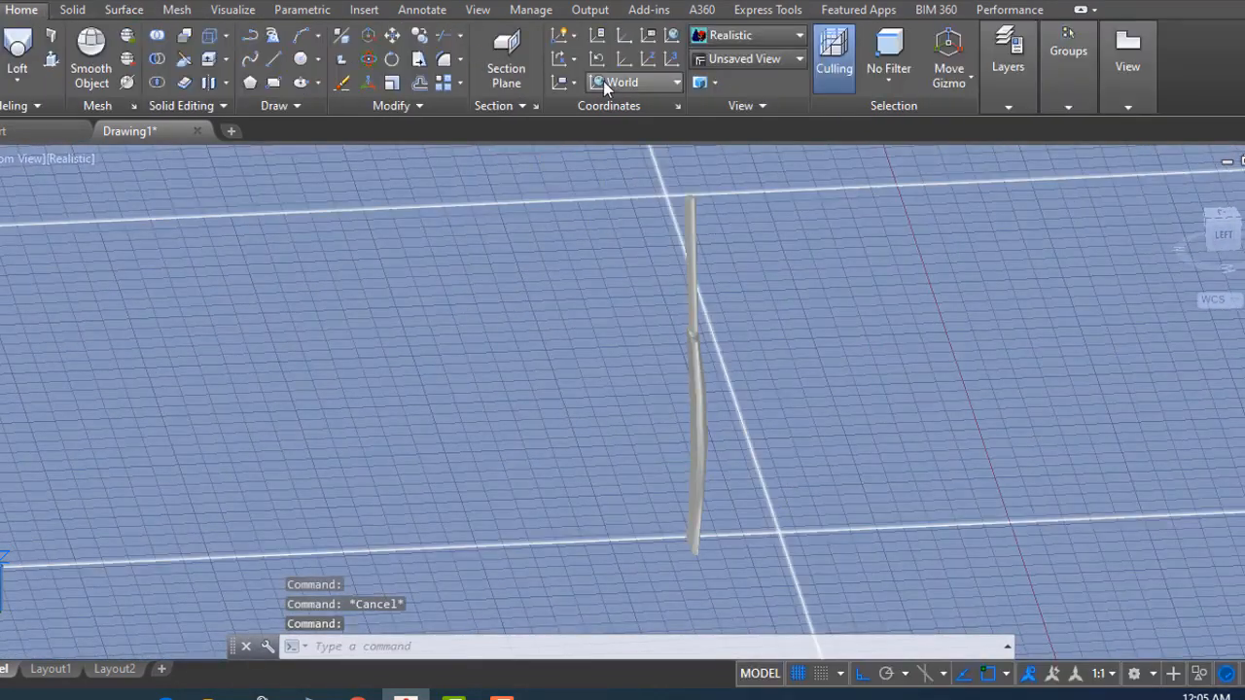
left_click(632, 82)
left_click(623, 164)
type("RO")
key("Return")
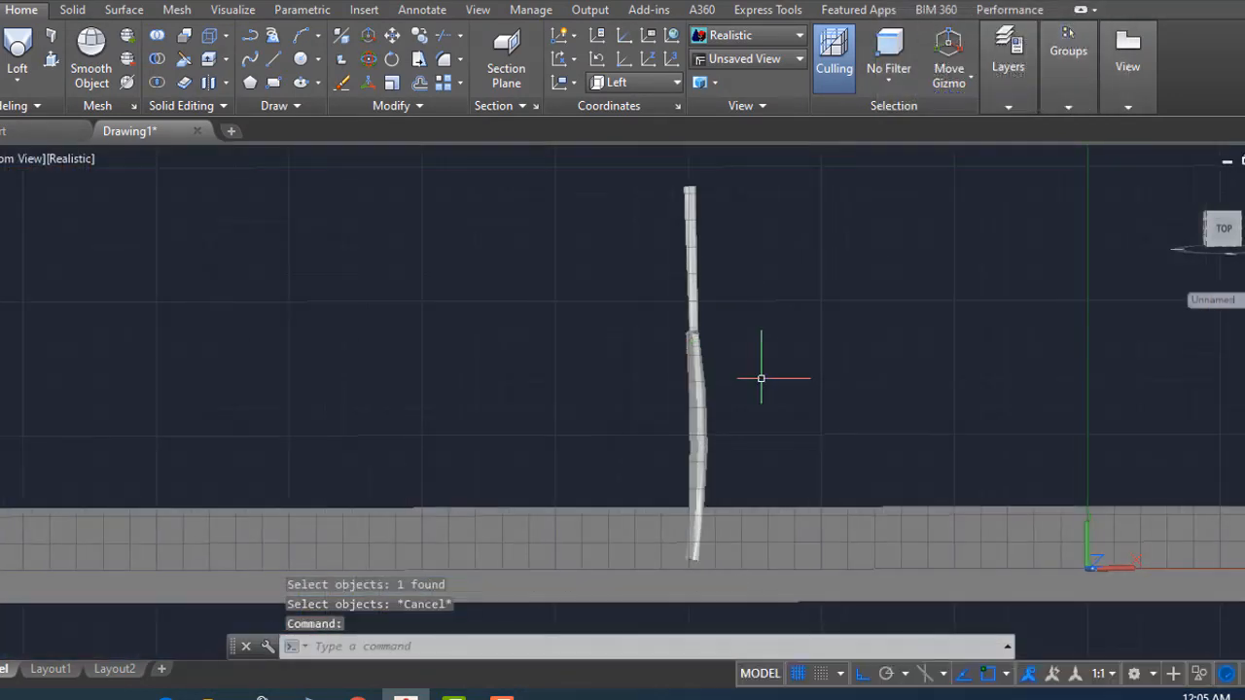
- Rotate all four bat solids together about the blade's lower tip, with ortho off, so the handle leans away from the origin
type("RO")
key("Return")
left_click(616, 182)
left_click(833, 627)
key("Return")
left_click(696, 561)
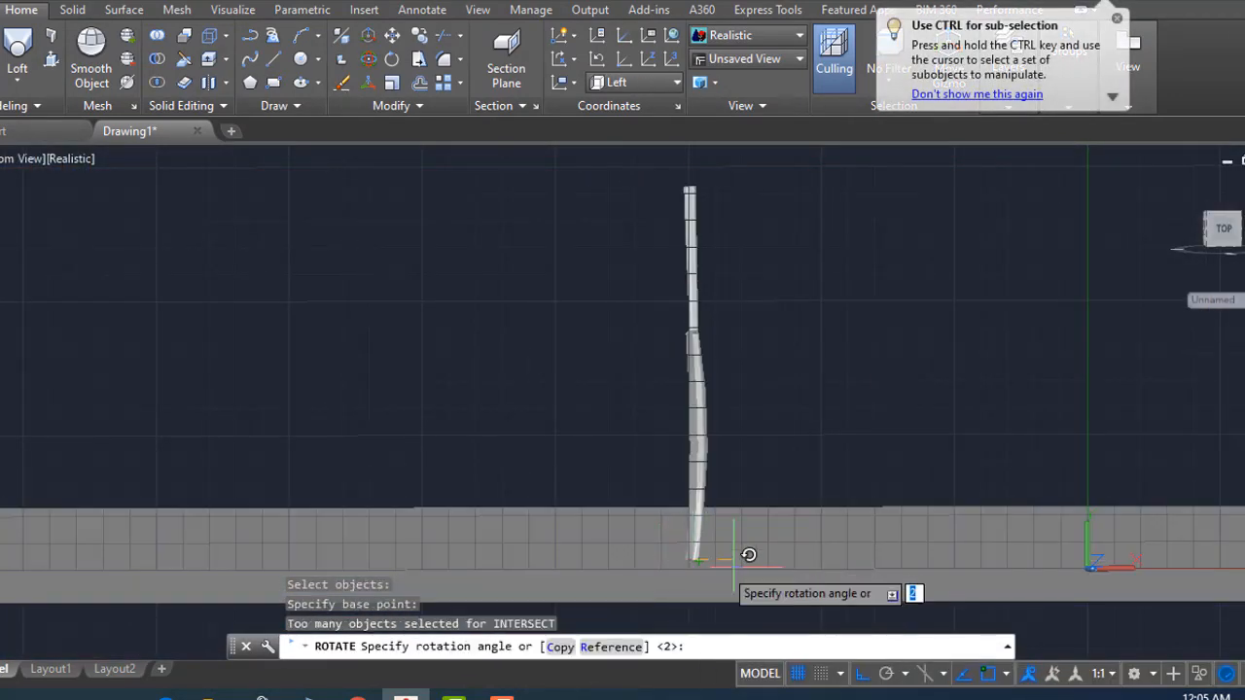
key("F8")
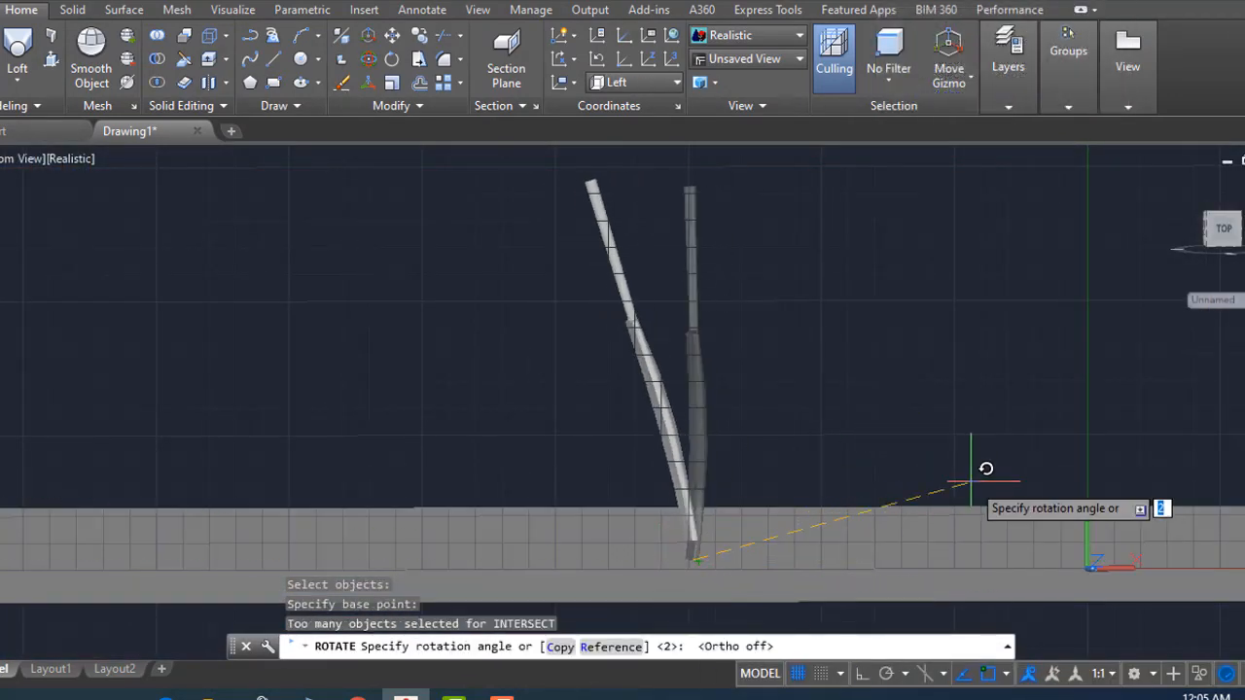
left_click(970, 479)
- Mirror the leaning bat across a vertical line through its shoulder, keeping the original, to make a crossed pair of bats
type("mi")
key("Return")
left_click(716, 245)
left_click(652, 383)
key("Return")
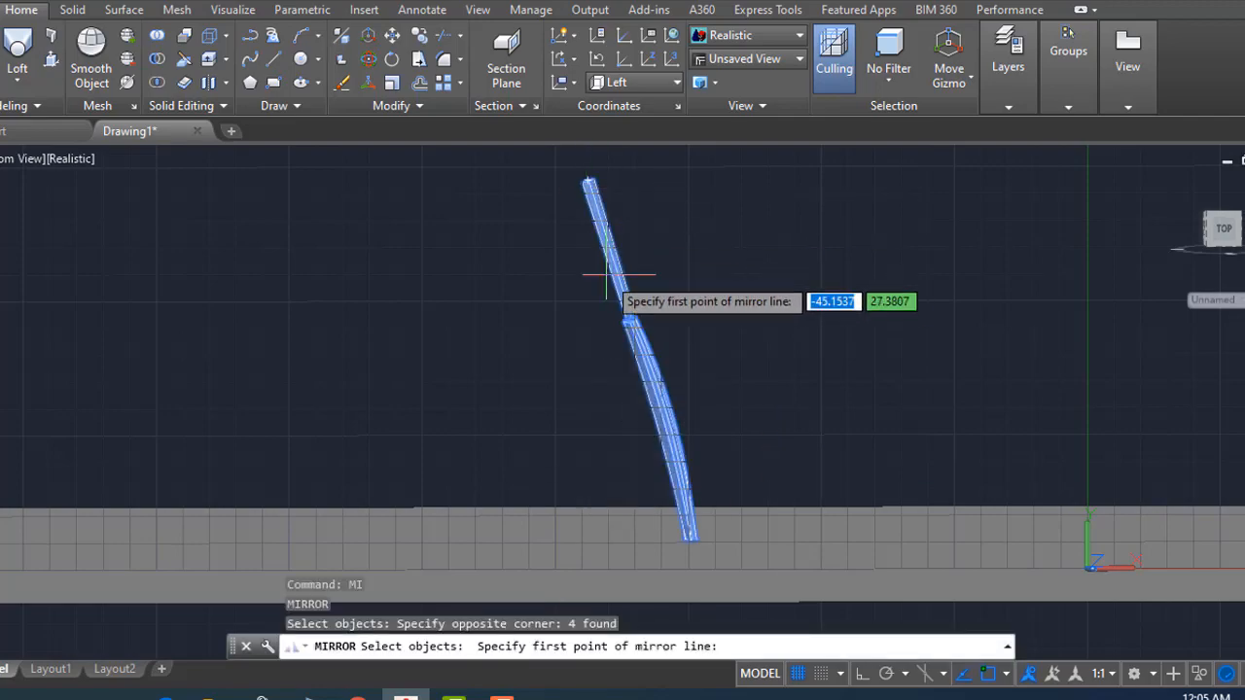
left_click(629, 318)
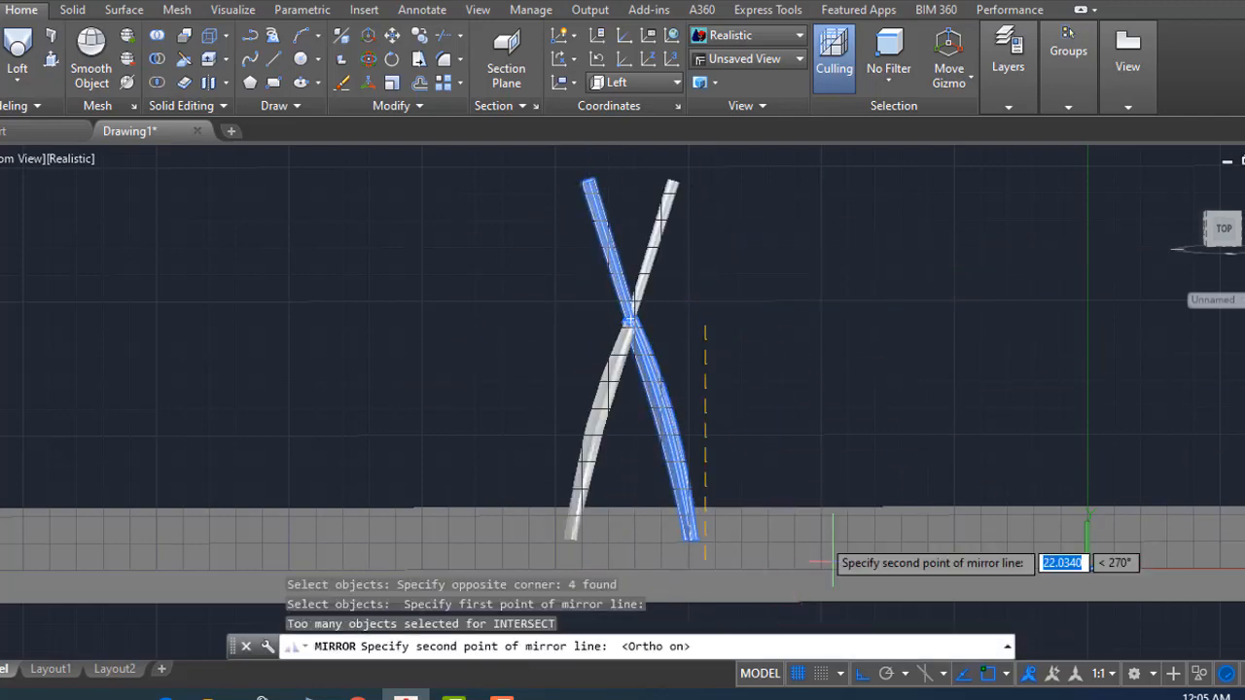
key("Return")
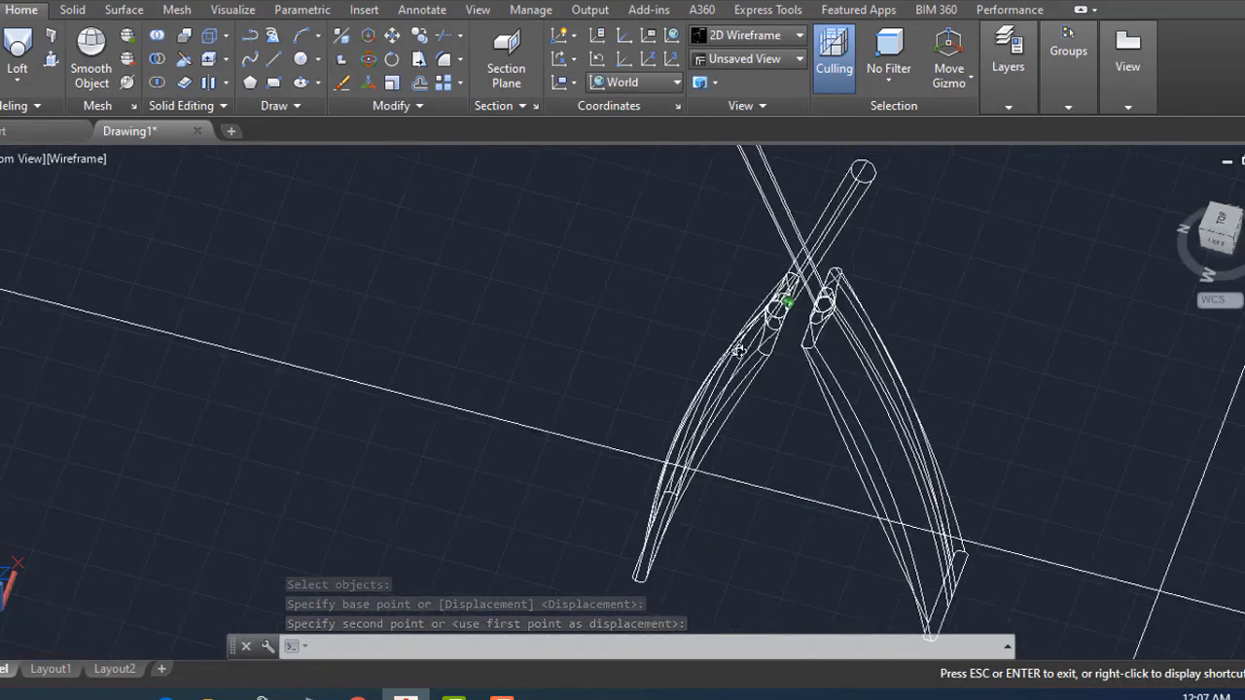
- Create a web light with its source and target at the crossed bats, keeping the default light options
mouse_move(603, 360)
middle_mouse_down("shift")
mouse_move(947, 356)
mouse_move(826, 458)
mouse_move(839, 369)
mouse_move(754, 446)
mouse_move(997, 396)
middle_mouse_up("shift")
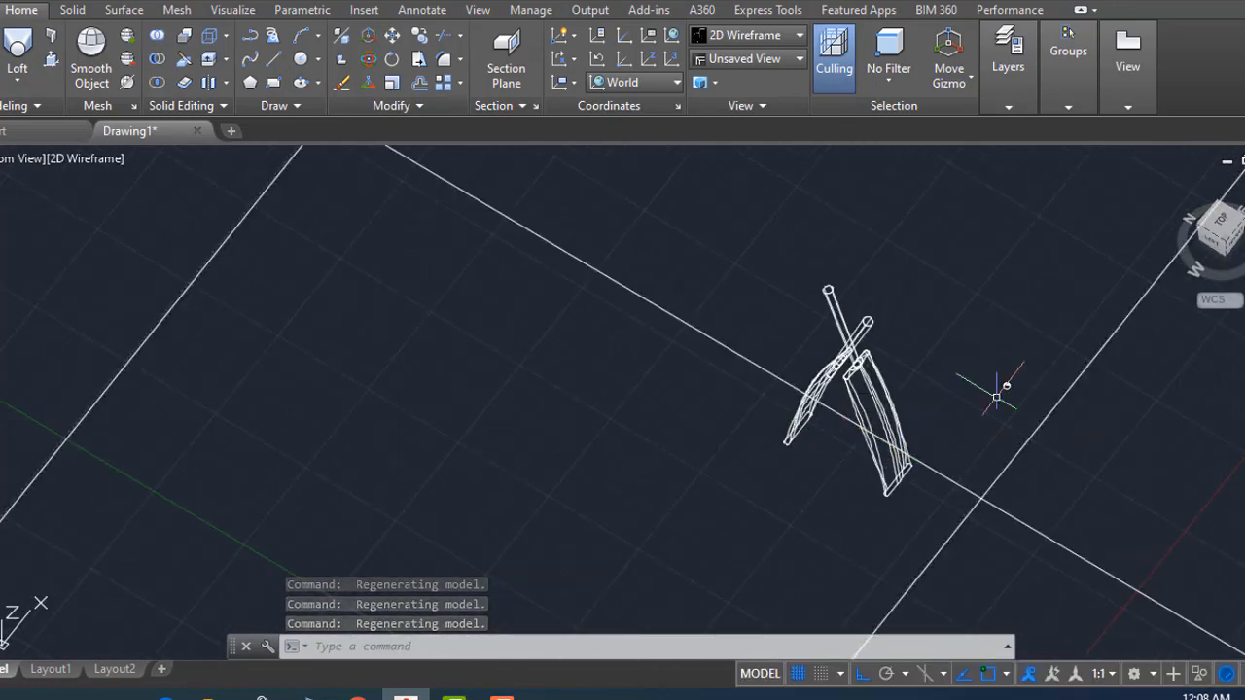
scroll(782, 344, "down", 6)
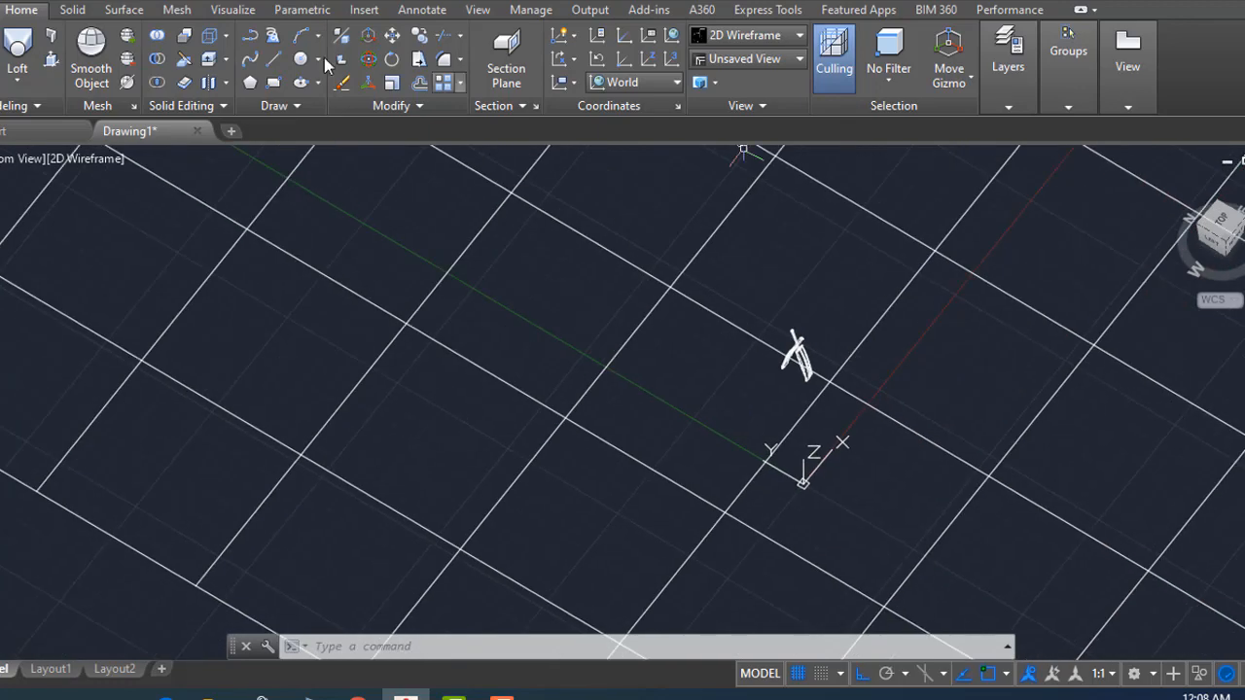
left_click(233, 10)
left_click(596, 295)
left_click(792, 348)
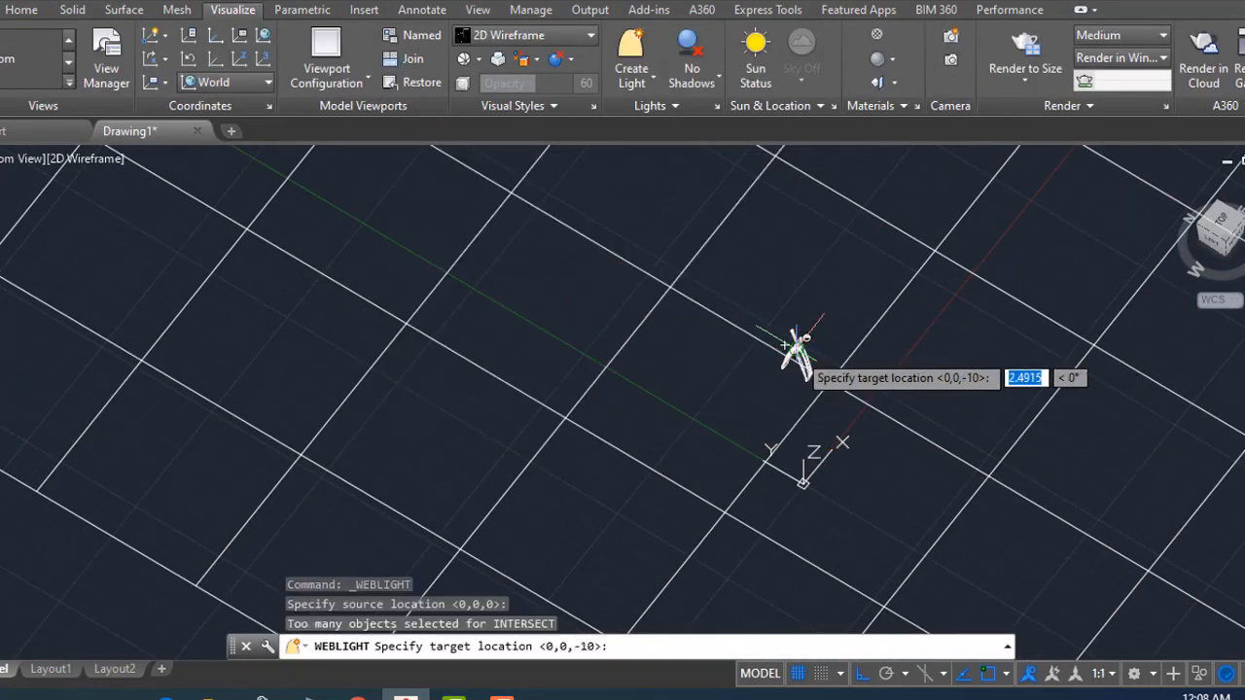
left_click(795, 358)
key("Return")
- Move the web light straight up along Z to a position well above the crossed bats
middle_click_drag(797, 360, 846, 195, "shift")
left_click(21, 10)
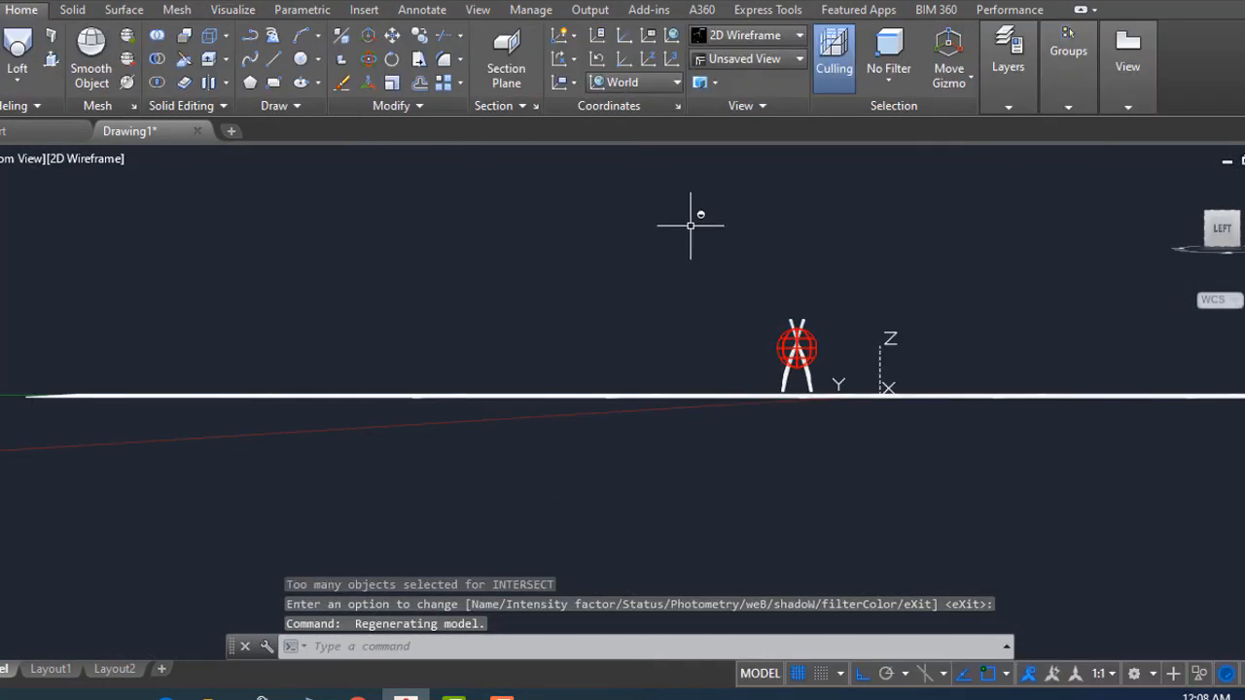
type("m")
key("Return")
left_click(798, 369)
key("Return")
left_click(990, 358)
middle_click_drag(1001, 209, 996, 417)
left_click(1001, 338)
middle_click_drag(836, 379, 797, 584, "shift")
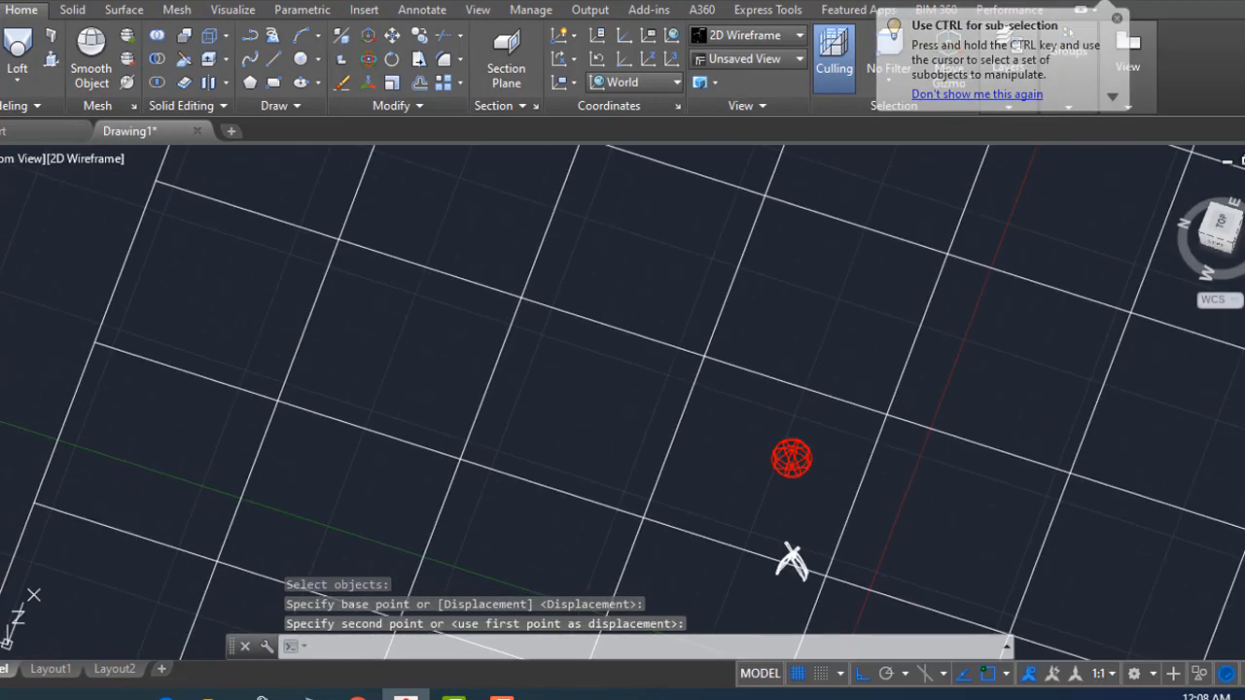
- Set the visual style to Realistic and frame the crossed bats in a close 3D view for rendering
scroll(796, 595, "up", 8)
left_click(64, 160)
left_click(108, 260)
middle_click_drag(708, 366, 819, 334, "shift")
left_click(233, 9)
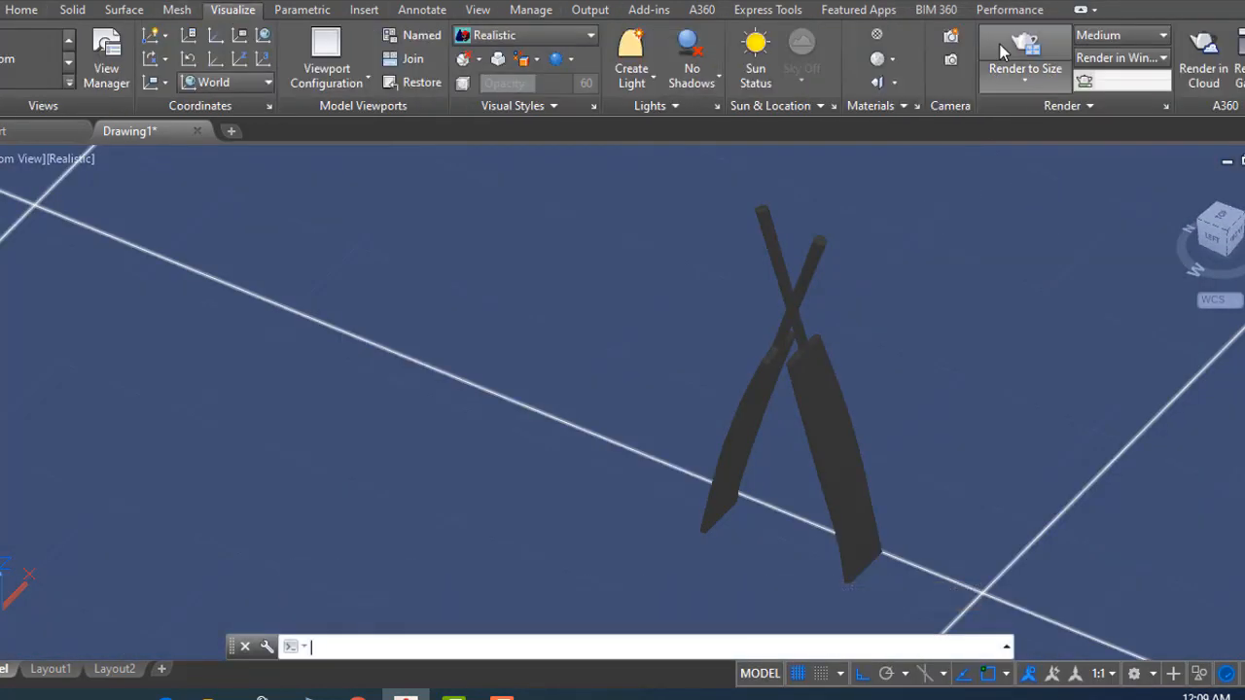